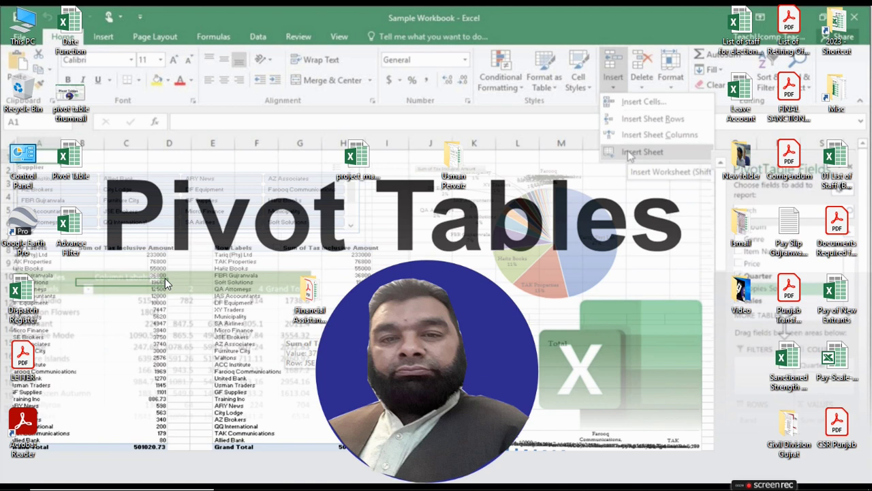
Switch to the Pivot Table workbook in Excel and look through all the expense records on the Expenses sheet.
{"action": "mouse_move", "coordinate": [286, 485]}
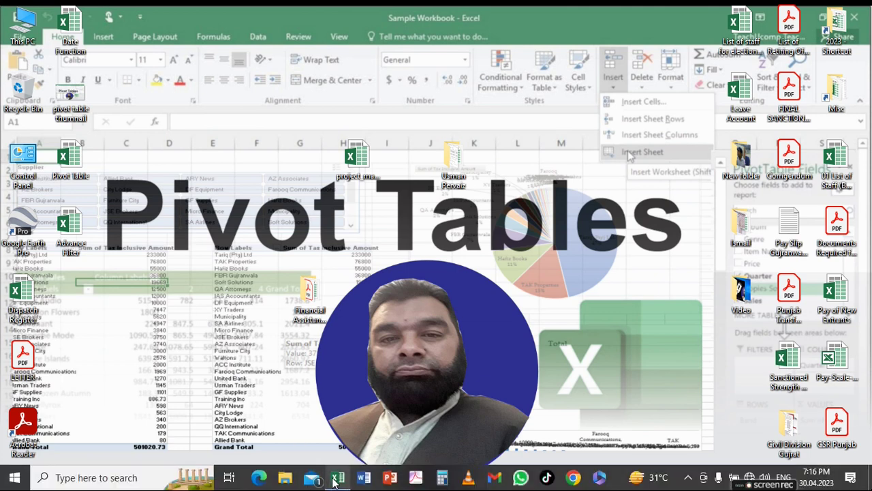
{"action": "left_click", "coordinate": [313, 481]}
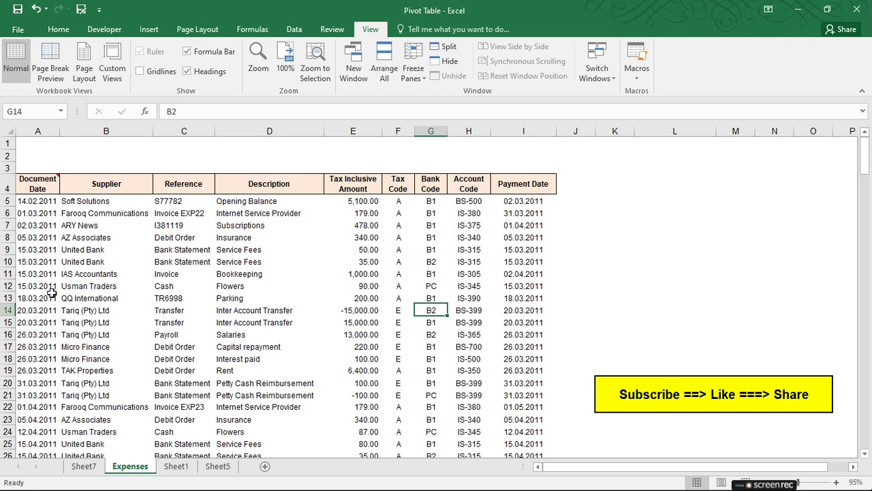
{"action": "left_click", "coordinate": [81, 285]}
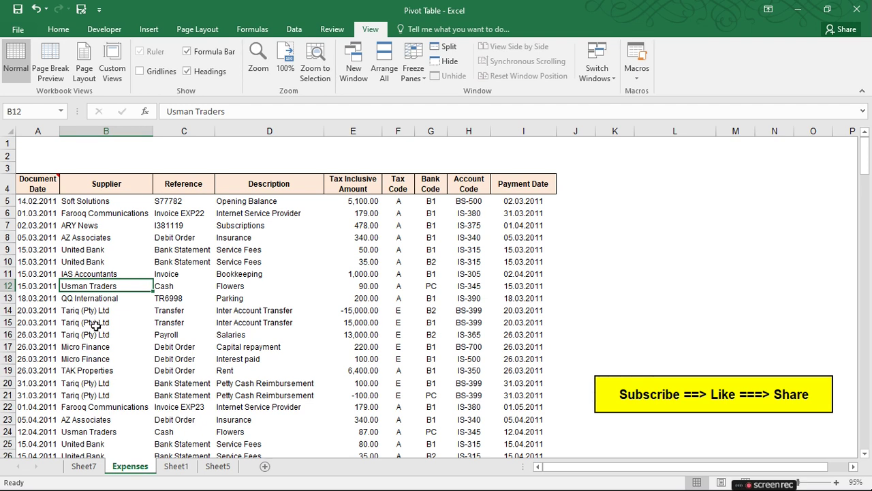
{"action": "scroll", "coordinate": [96, 326], "scroll_direction": "down", "scroll_amount": 8}
{"action": "scroll", "coordinate": [109, 346], "scroll_direction": "up", "scroll_amount": 8}
{"action": "scroll", "coordinate": [303, 368], "scroll_direction": "down", "scroll_amount": 20}
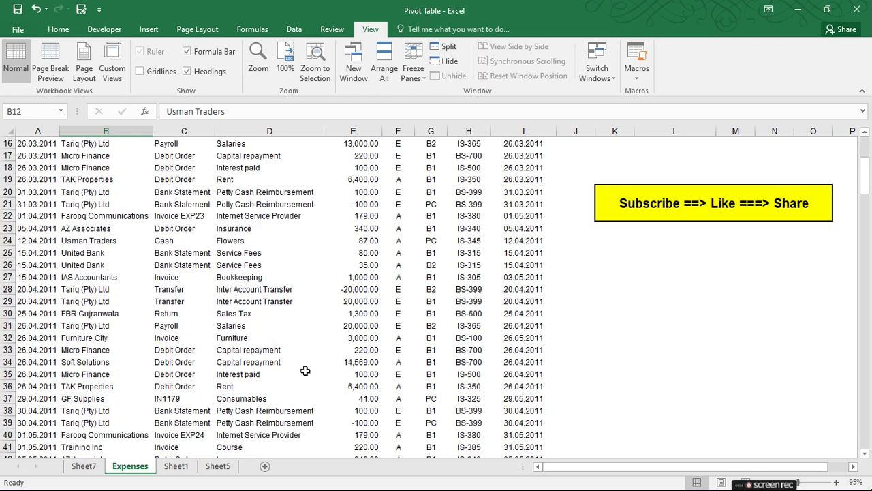
{"action": "scroll", "coordinate": [303, 368], "scroll_direction": "down", "scroll_amount": 20}
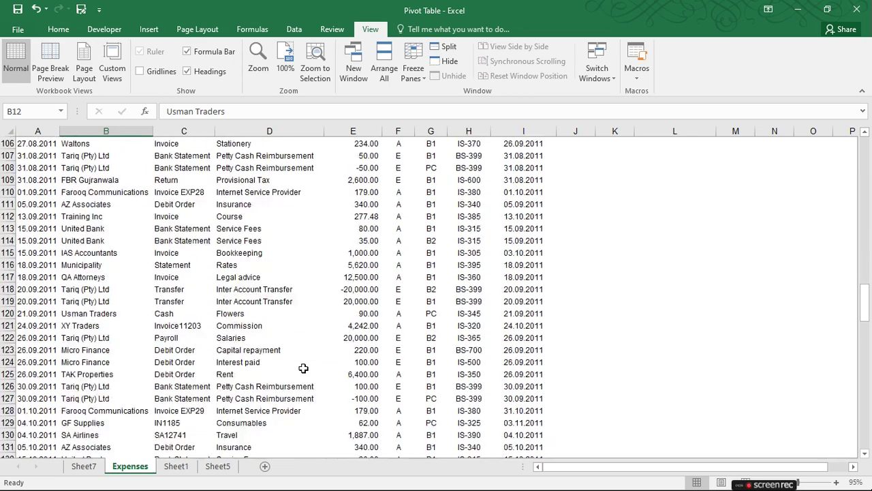
{"action": "scroll", "coordinate": [303, 368], "scroll_direction": "down", "scroll_amount": 17}
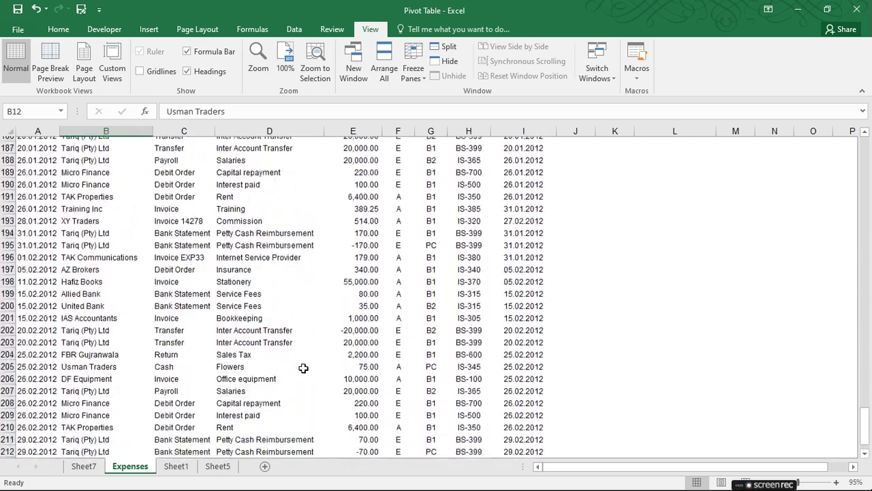
{"action": "scroll", "coordinate": [300, 371], "scroll_direction": "up", "scroll_amount": 19}
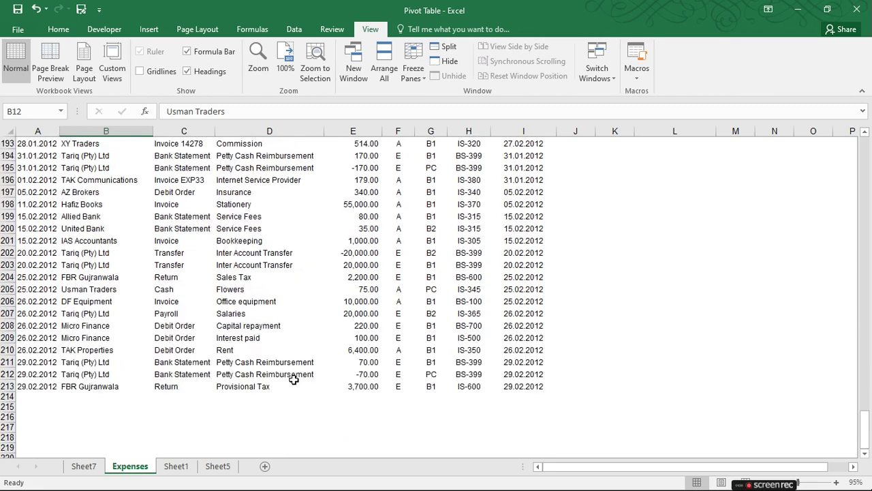
{"action": "scroll", "coordinate": [288, 377], "scroll_direction": "up", "scroll_amount": 20}
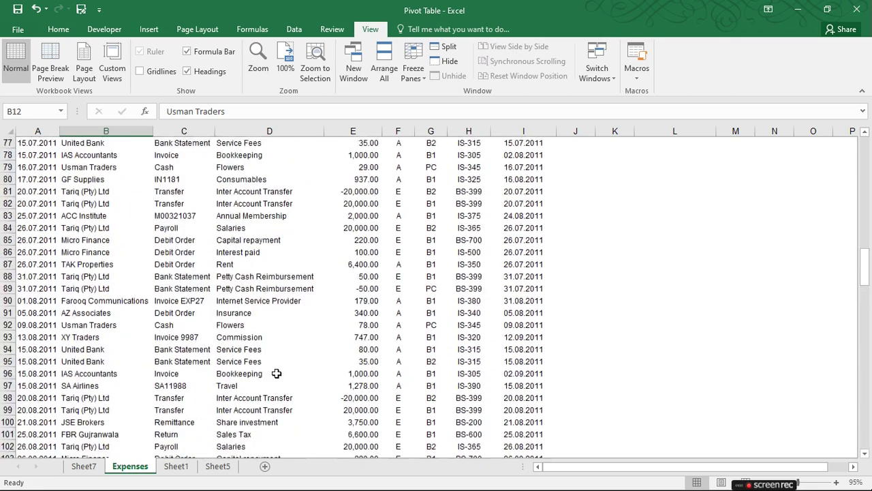
{"action": "scroll", "coordinate": [274, 373], "scroll_direction": "up", "scroll_amount": 3}
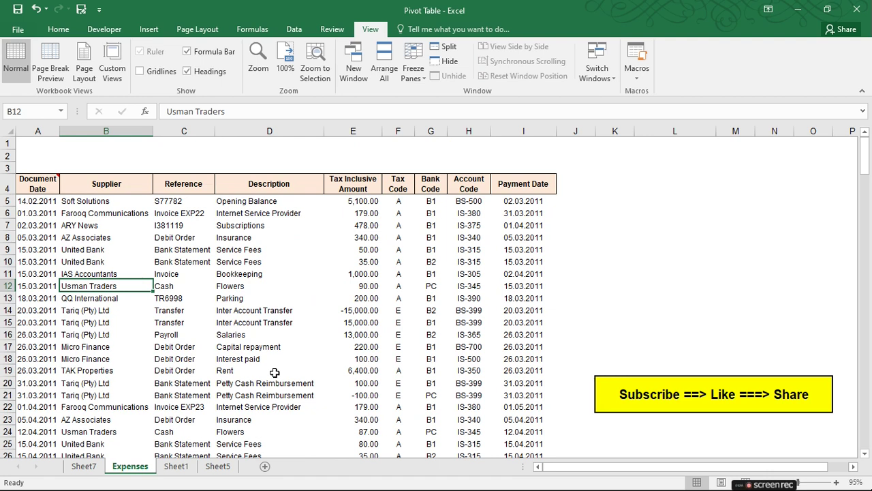
Convert the expense data in A4:I213 into a table with headers, checking that the range covers every record.
{"action": "left_click", "coordinate": [148, 29]}
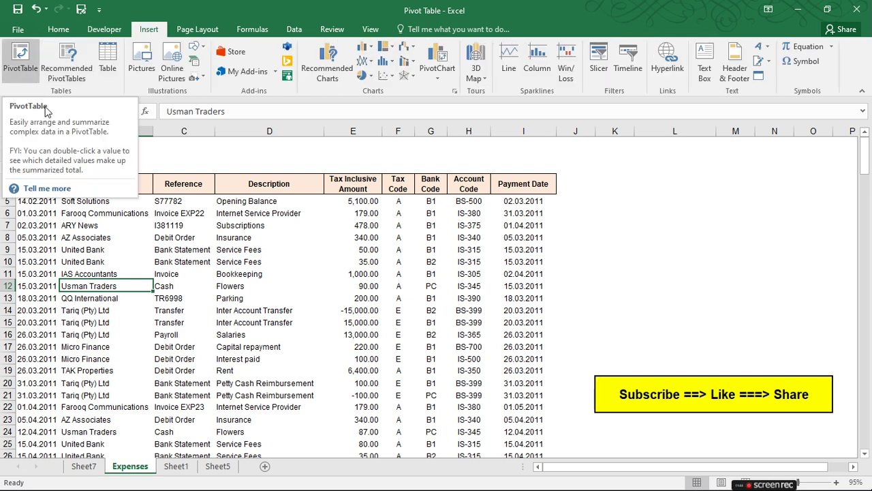
{"action": "left_click", "coordinate": [115, 251]}
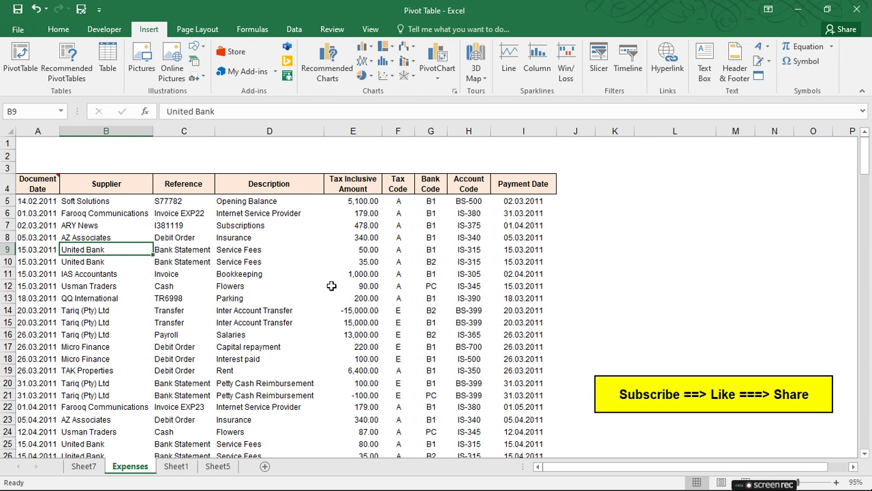
{"action": "key", "text": "ctrl+t"}
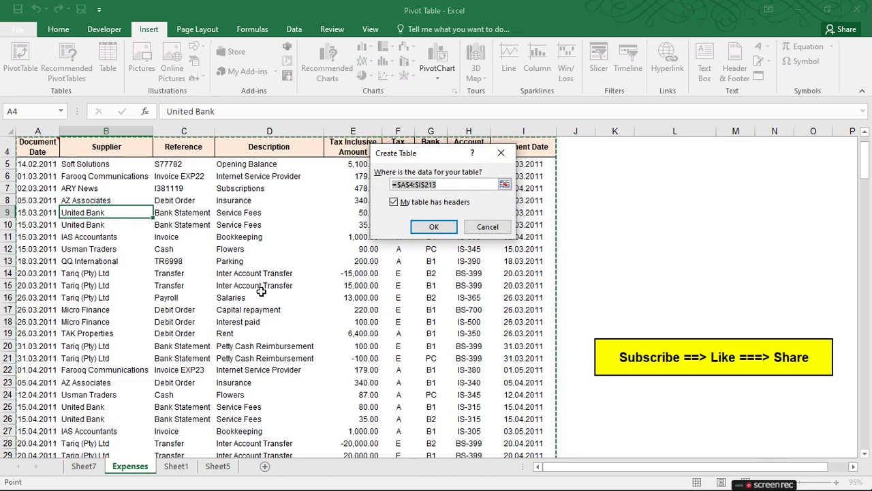
{"action": "scroll", "coordinate": [266, 303], "scroll_direction": "down", "scroll_amount": 17}
{"action": "scroll", "coordinate": [270, 314], "scroll_direction": "down", "scroll_amount": 20}
{"action": "scroll", "coordinate": [270, 314], "scroll_direction": "down", "scroll_amount": 20}
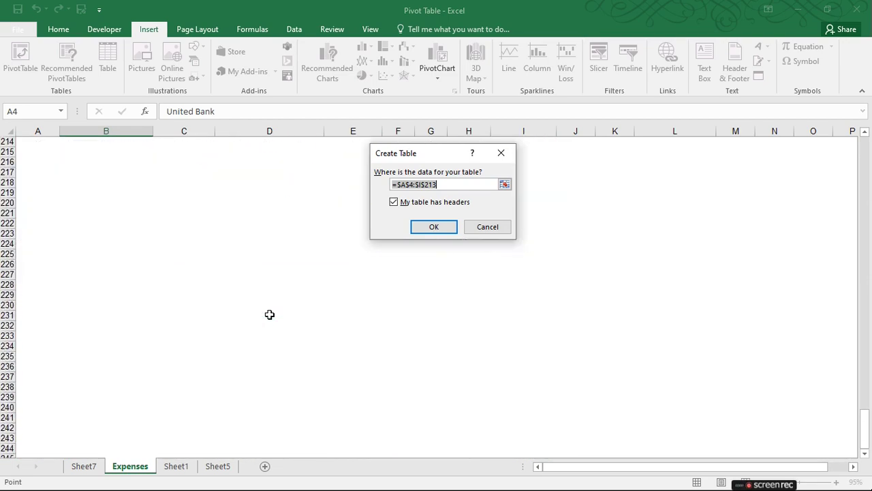
{"action": "scroll", "coordinate": [270, 314], "scroll_direction": "up", "scroll_amount": 20}
{"action": "scroll", "coordinate": [270, 314], "scroll_direction": "up", "scroll_amount": 20}
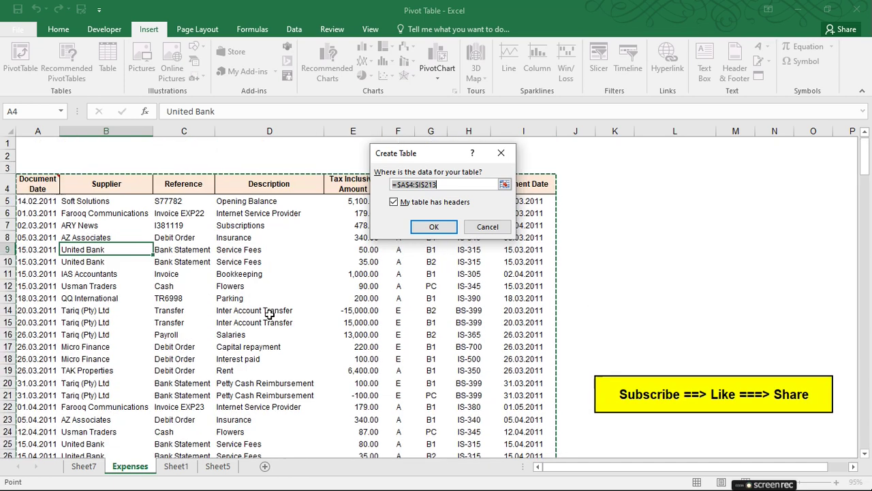
{"action": "left_click", "coordinate": [434, 226]}
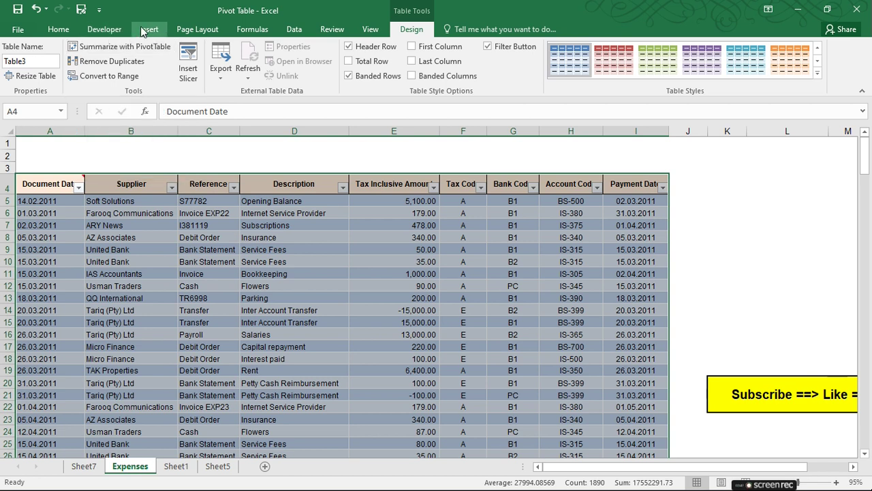
Create a PivotTable from Table3 on a new worksheet and compare its fields with the column headings on the Expenses sheet.
{"action": "left_click", "coordinate": [107, 53]}
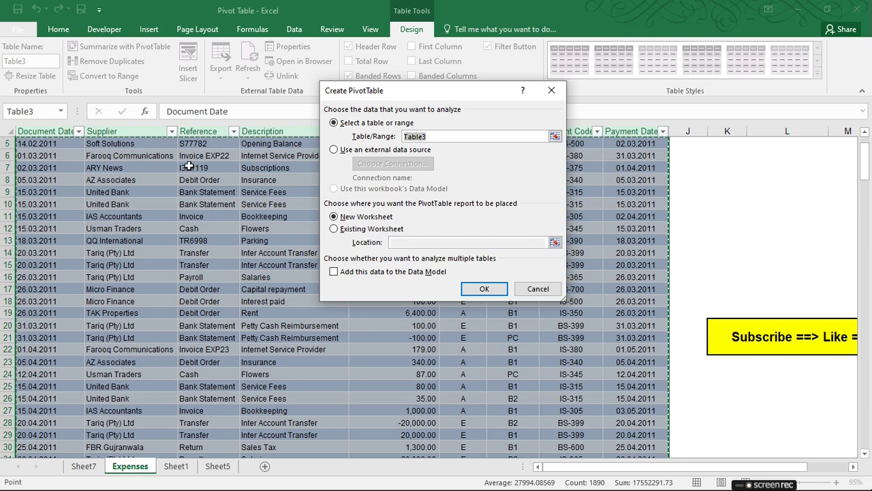
{"action": "scroll", "coordinate": [189, 166], "scroll_direction": "up", "scroll_amount": 2}
{"action": "left_click_drag", "start_coordinate": [44, 193], "coordinate": [657, 375]}
{"action": "scroll", "coordinate": [401, 261], "scroll_direction": "up", "scroll_amount": 20}
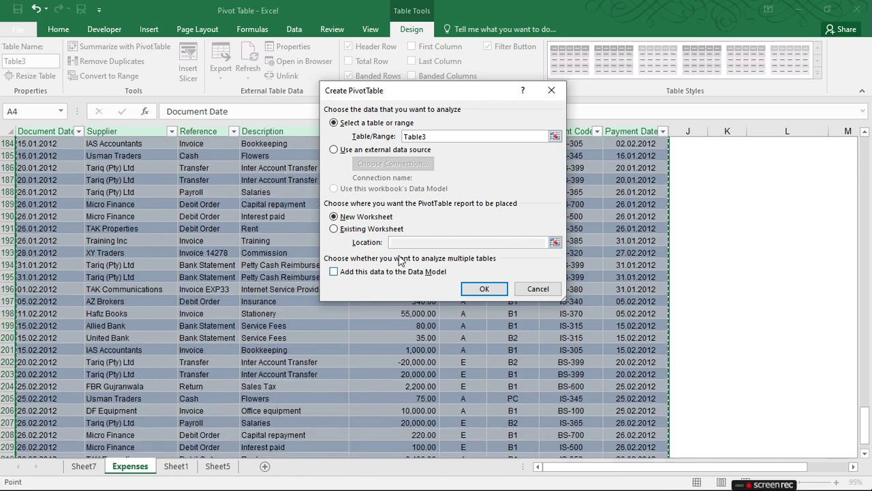
{"action": "scroll", "coordinate": [401, 261], "scroll_direction": "up", "scroll_amount": 20}
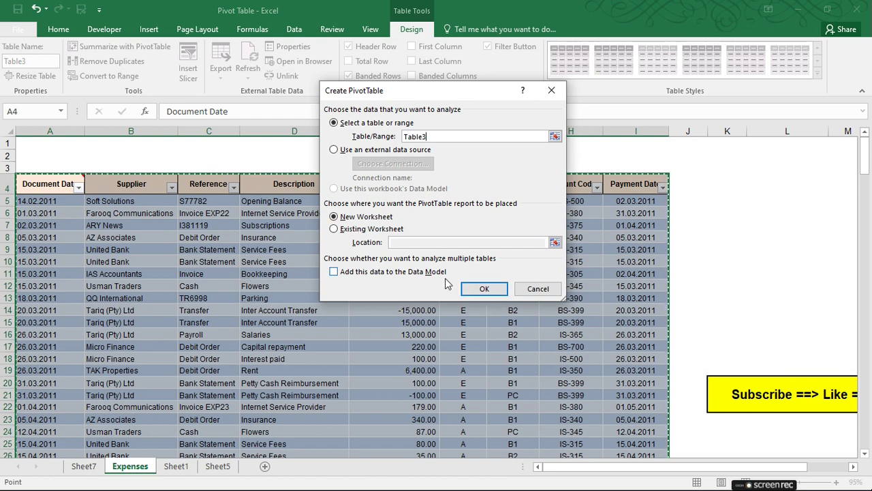
{"action": "left_click", "coordinate": [484, 288]}
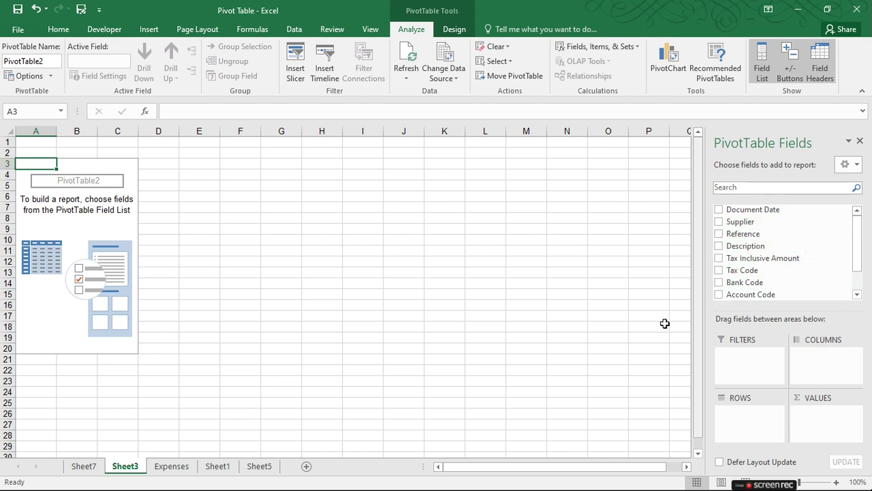
{"action": "left_click", "coordinate": [165, 467]}
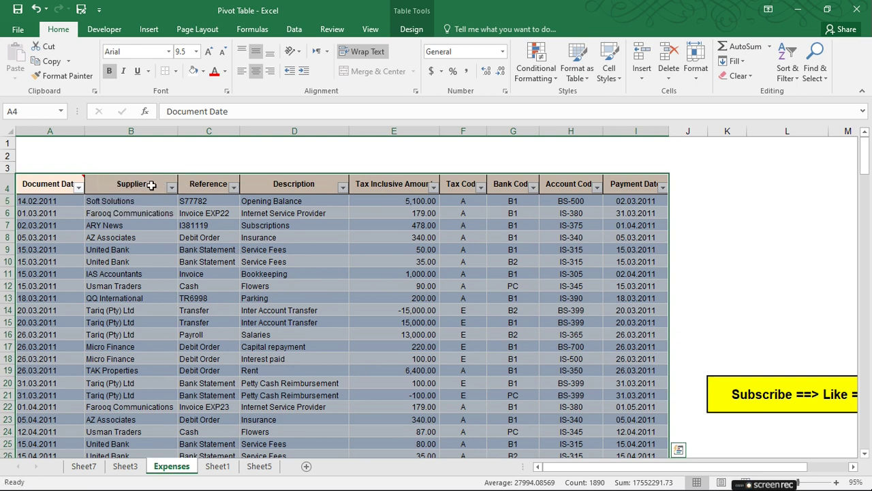
{"action": "left_click", "coordinate": [131, 467]}
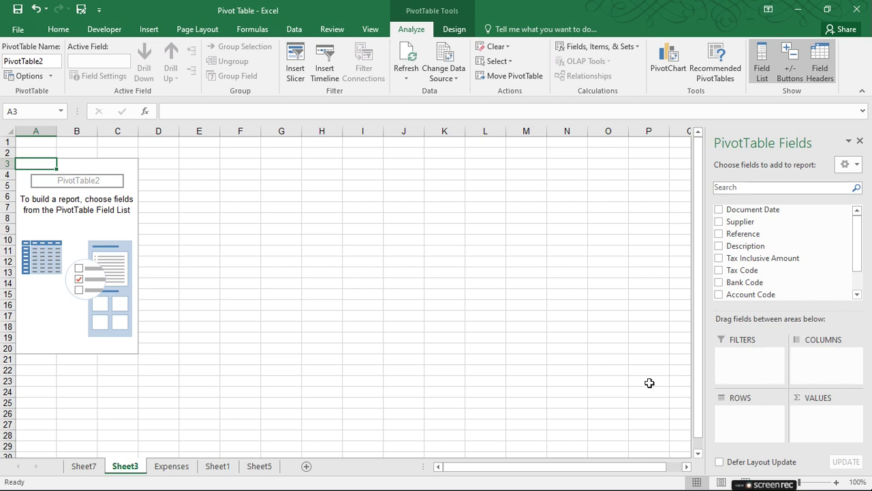
Turn off autofitting of column widths on update in the PivotTable's options.
{"action": "left_click", "coordinate": [126, 208]}
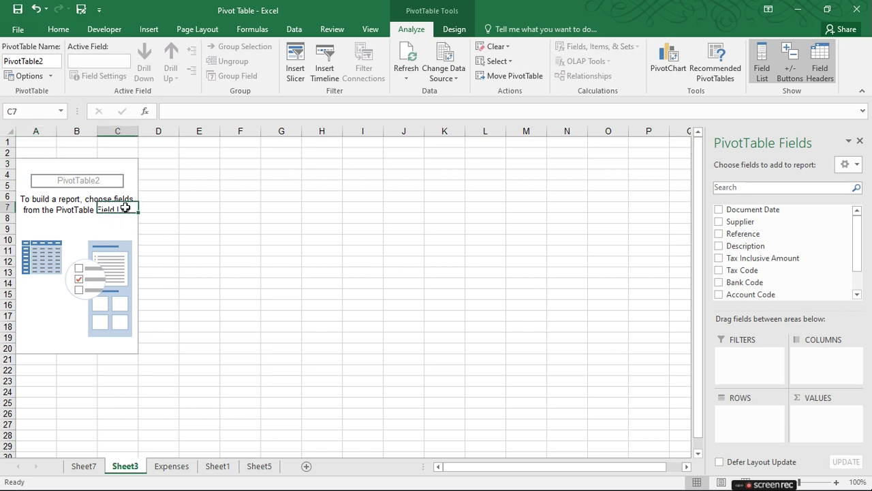
{"action": "right_click", "coordinate": [123, 201]}
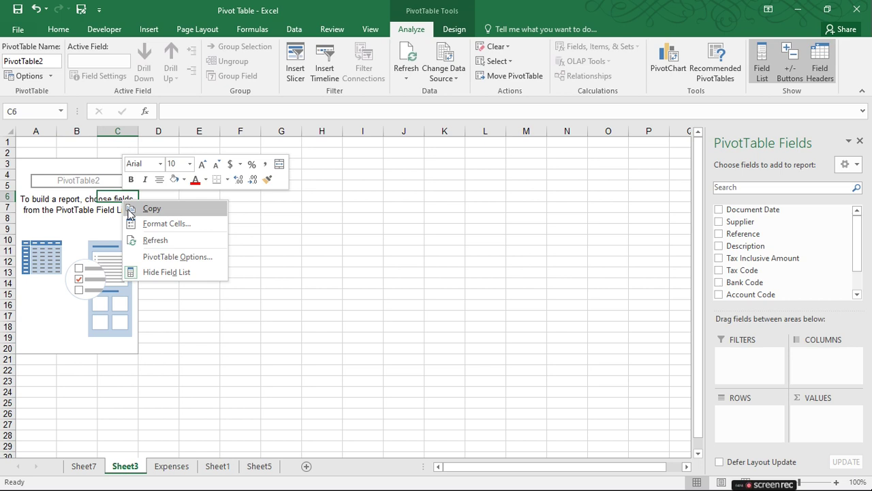
{"action": "left_click", "coordinate": [140, 258]}
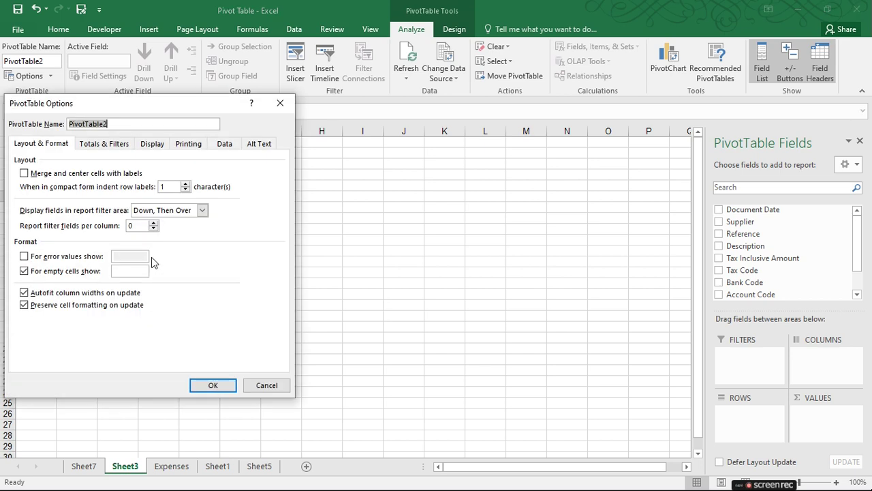
{"action": "left_click", "coordinate": [39, 300]}
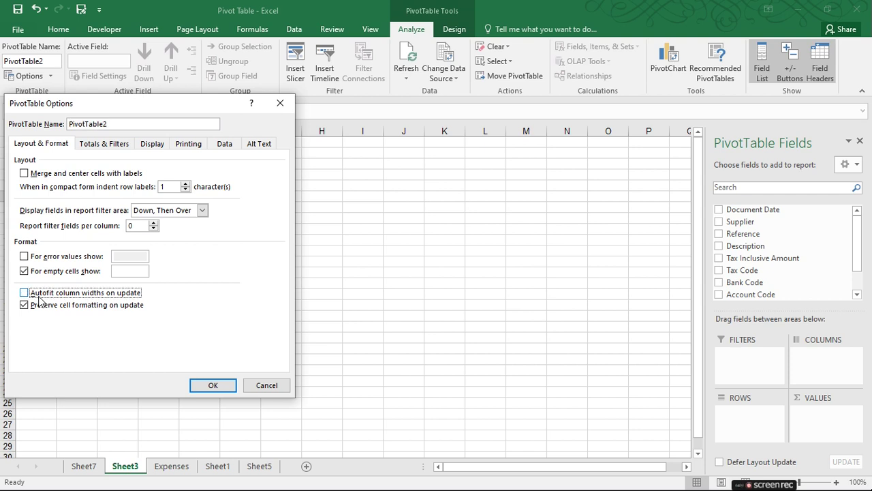
{"action": "left_click", "coordinate": [211, 386]}
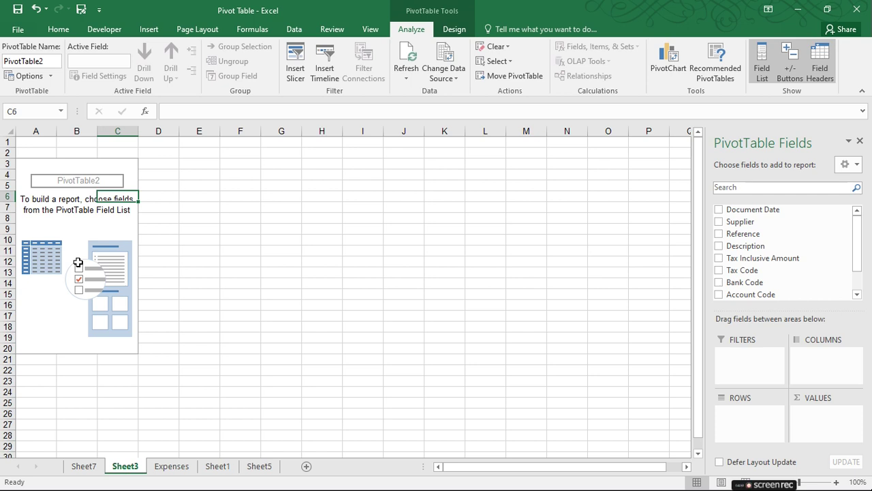
Turn autofitting of column widths on update back on in the PivotTable's options.
{"action": "right_click", "coordinate": [94, 209]}
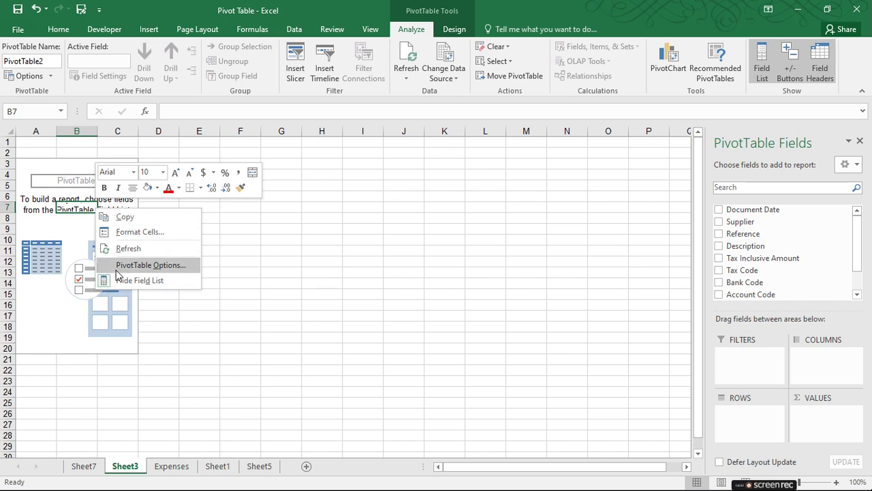
{"action": "left_click", "coordinate": [117, 268]}
{"action": "left_click", "coordinate": [58, 306]}
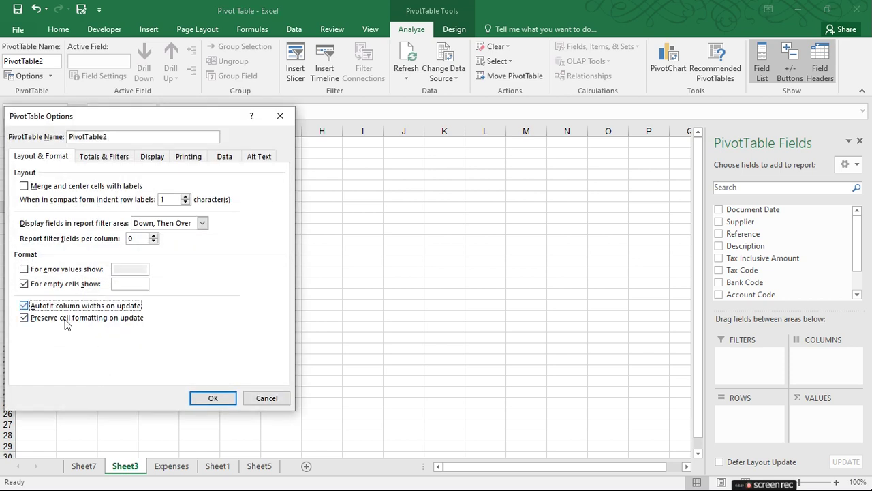
{"action": "left_click", "coordinate": [203, 398]}
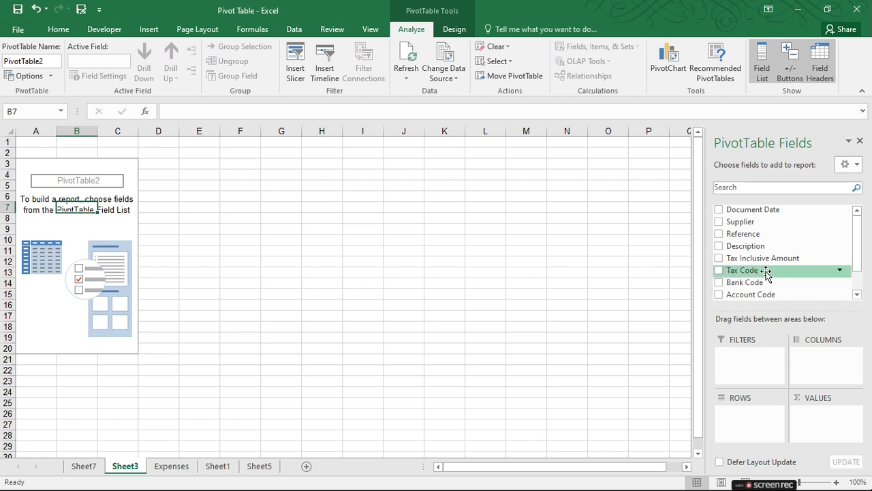
Build the PivotTable with Supplier as row labels and the sum of Tax Inclusive Amount as values.
{"action": "left_click", "coordinate": [719, 223]}
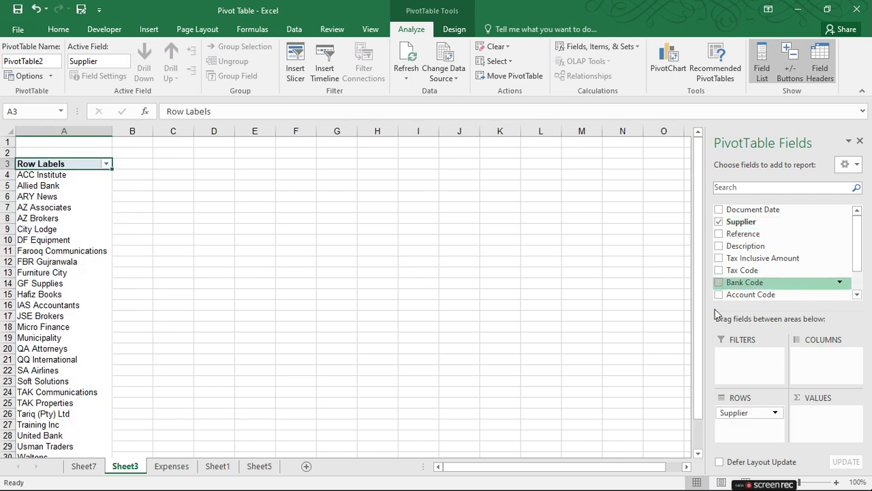
{"action": "scroll", "coordinate": [53, 320], "scroll_direction": "down", "scroll_amount": 6}
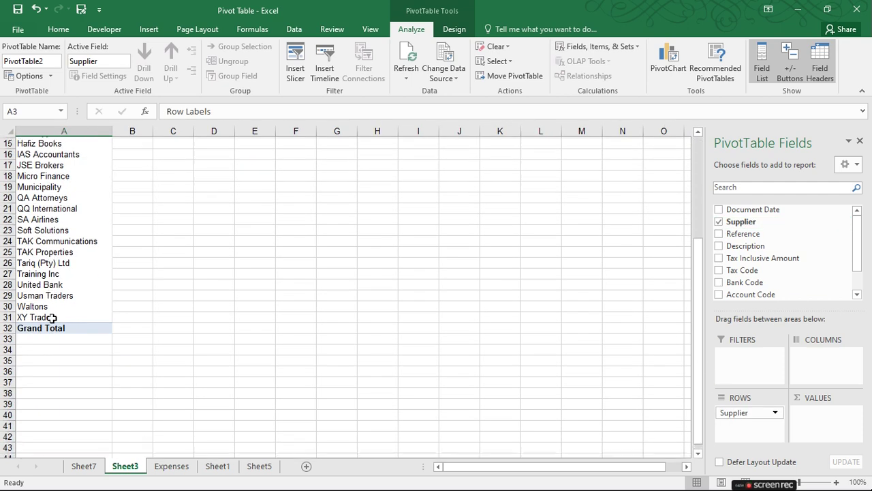
{"action": "scroll", "coordinate": [52, 316], "scroll_direction": "up", "scroll_amount": 4}
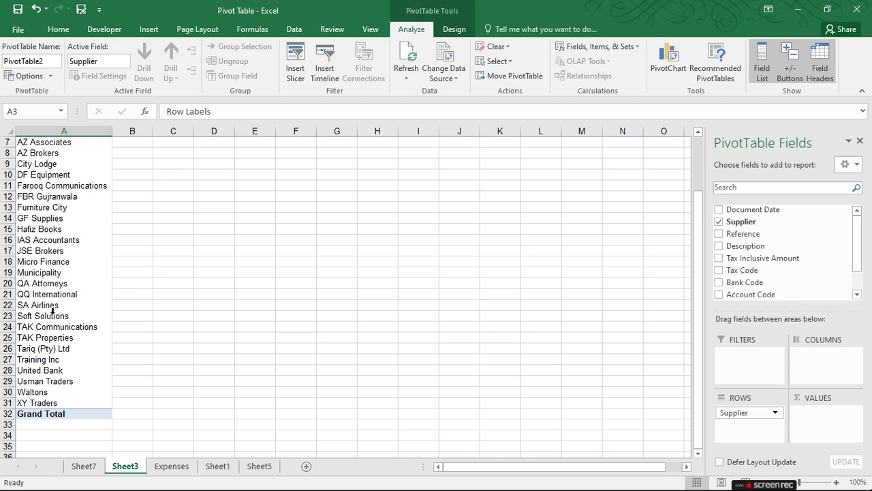
{"action": "scroll", "coordinate": [52, 311], "scroll_direction": "up", "scroll_amount": 1}
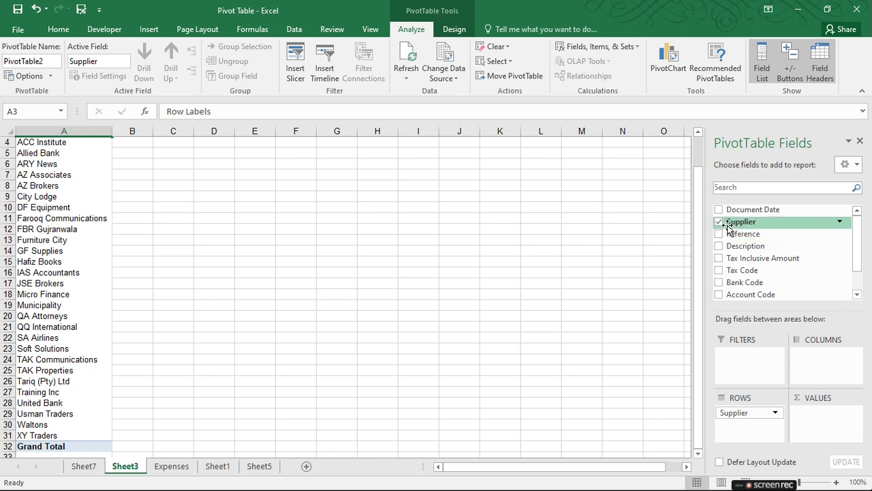
{"action": "scroll", "coordinate": [82, 225], "scroll_direction": "up", "scroll_amount": 1}
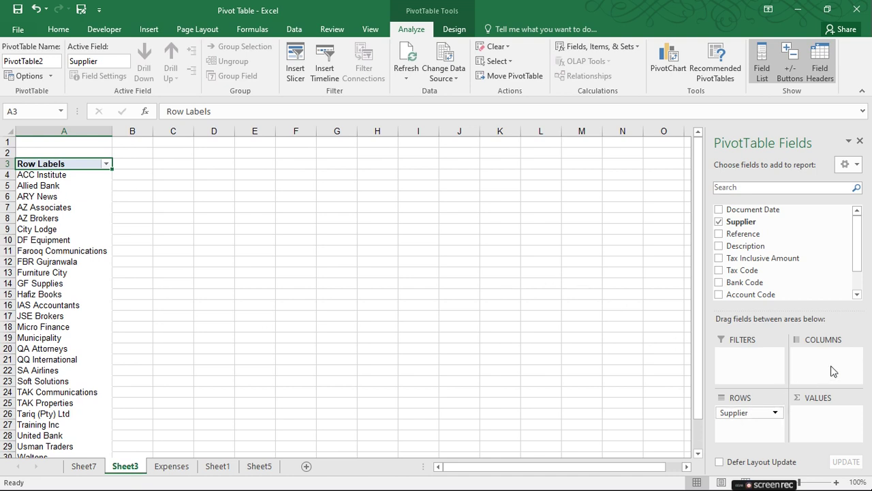
{"action": "left_click", "coordinate": [719, 259]}
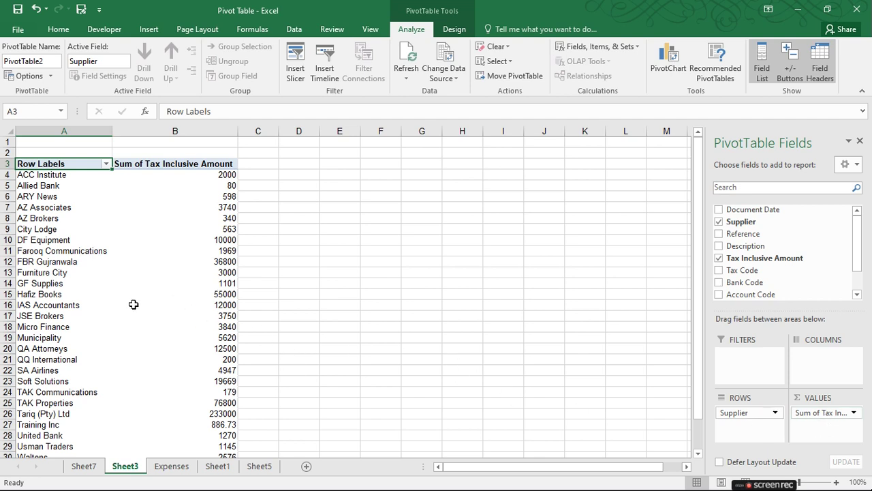
Format the Sum of Tax Inclusive Amount values as Number with a thousands separator and 0 decimal places.
{"action": "scroll", "coordinate": [133, 305], "scroll_direction": "down", "scroll_amount": 2}
{"action": "scroll", "coordinate": [132, 315], "scroll_direction": "up", "scroll_amount": 2}
{"action": "left_click", "coordinate": [225, 186]}
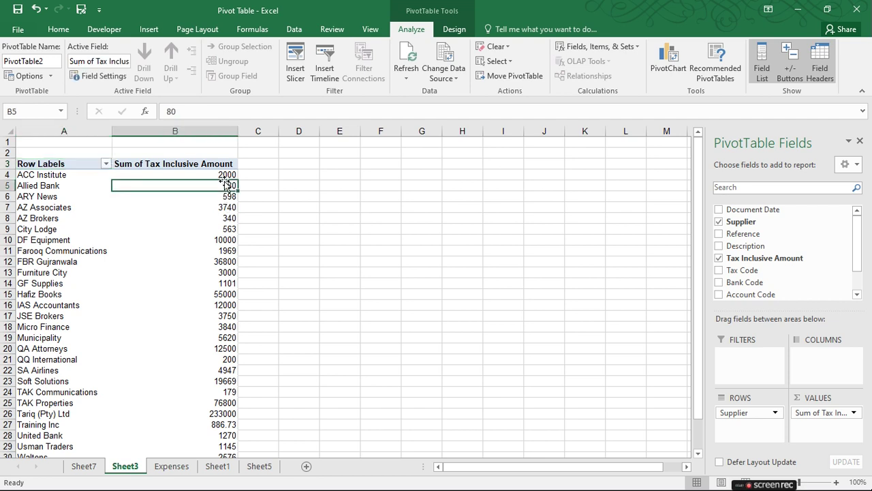
{"action": "left_click", "coordinate": [223, 175]}
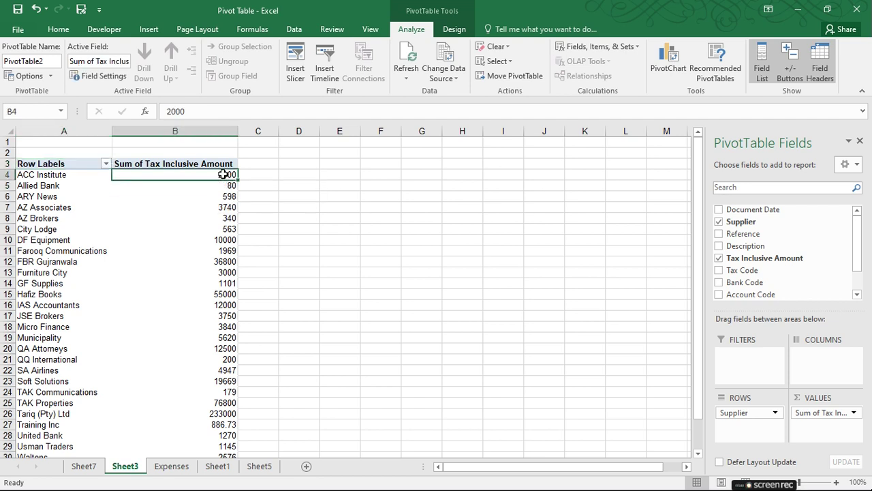
{"action": "right_click", "coordinate": [223, 175]}
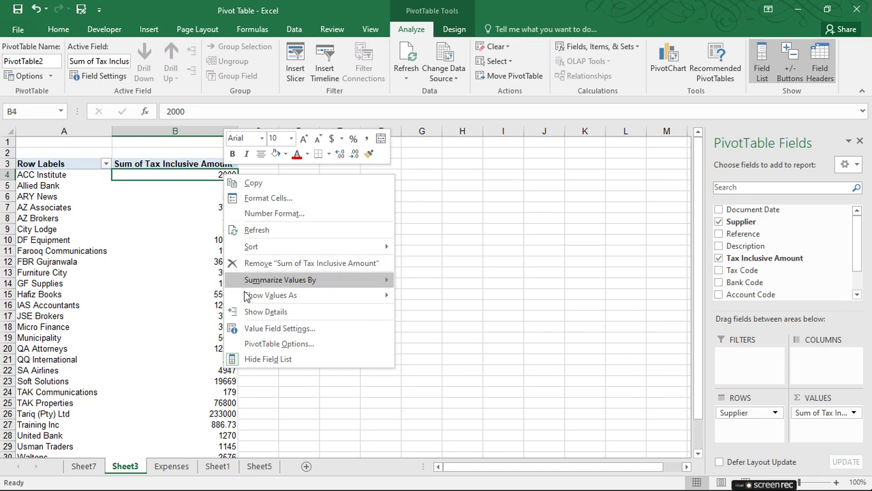
{"action": "left_click", "coordinate": [249, 330]}
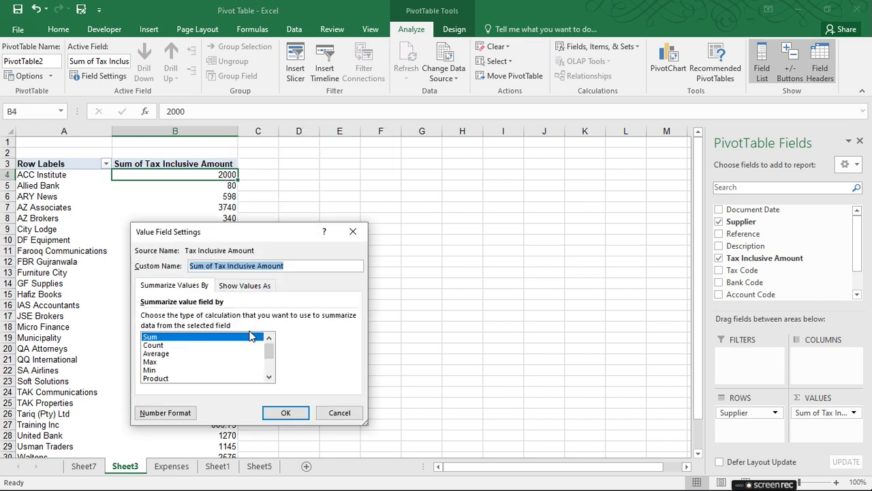
{"action": "left_click_drag", "start_coordinate": [235, 232], "coordinate": [358, 152]}
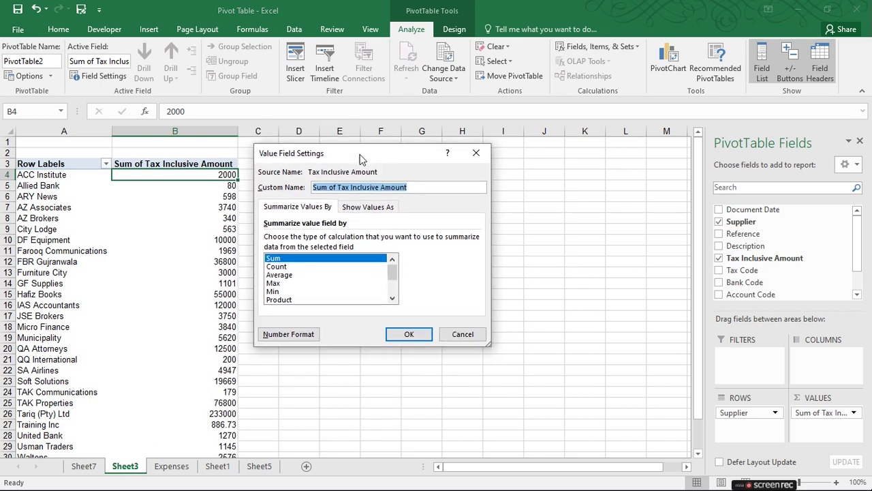
{"action": "left_click", "coordinate": [286, 334]}
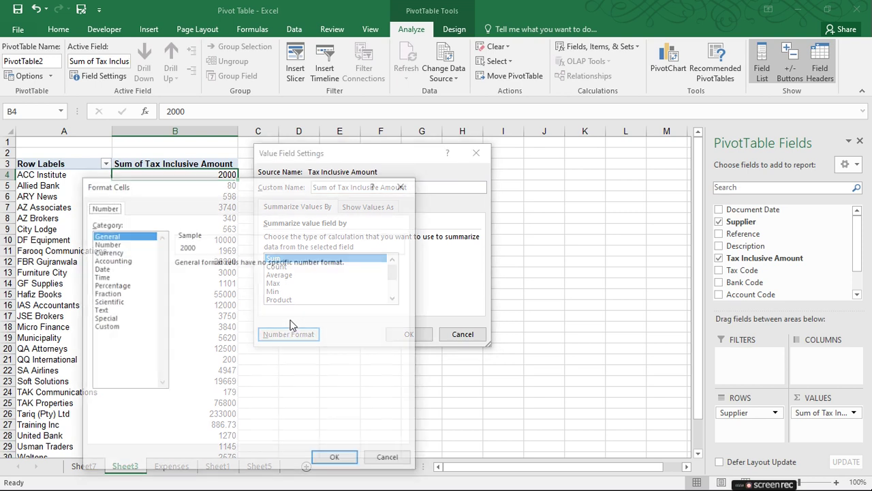
{"action": "left_click_drag", "start_coordinate": [235, 191], "coordinate": [403, 131]}
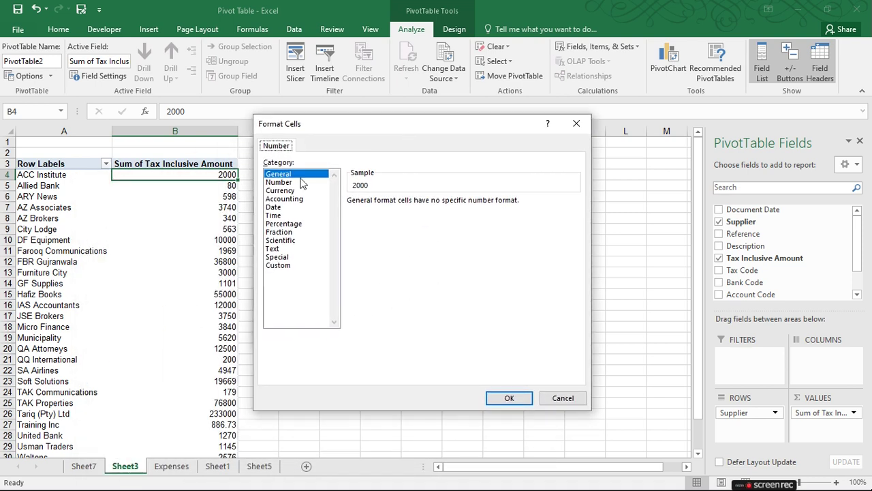
{"action": "left_click", "coordinate": [282, 182]}
{"action": "left_click", "coordinate": [359, 221]}
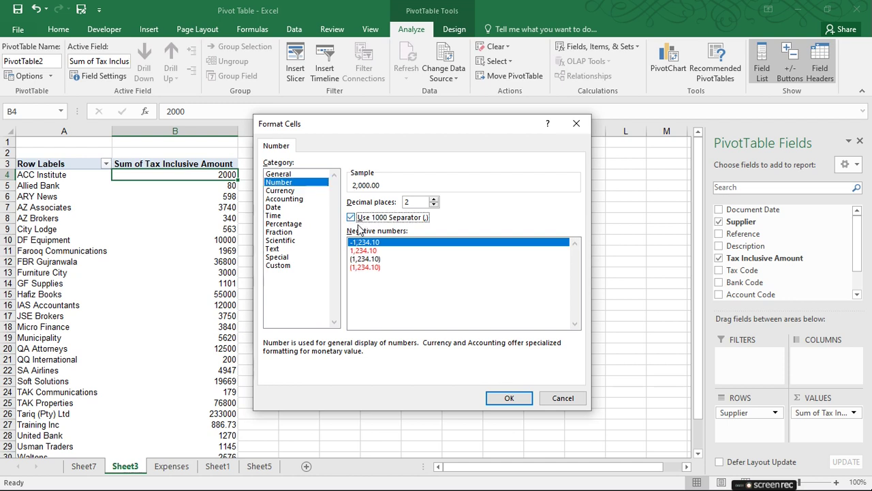
{"action": "left_click", "coordinate": [433, 205]}
{"action": "left_click", "coordinate": [433, 206]}
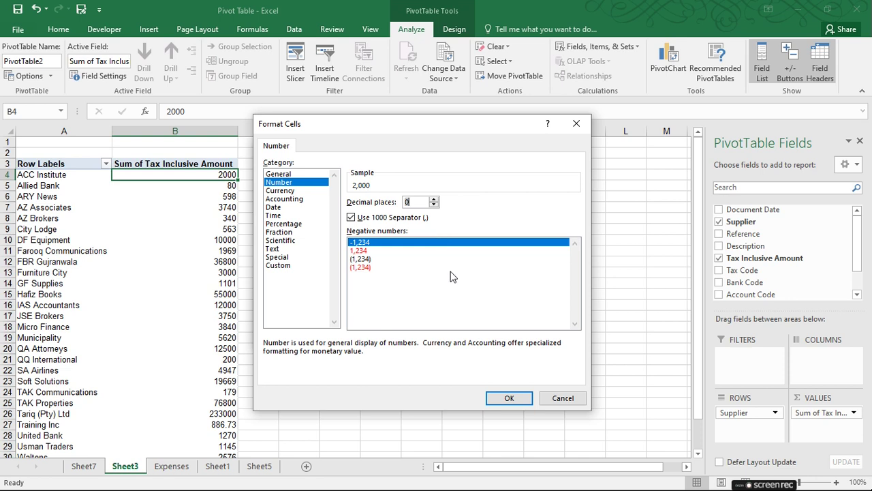
{"action": "left_click", "coordinate": [508, 402]}
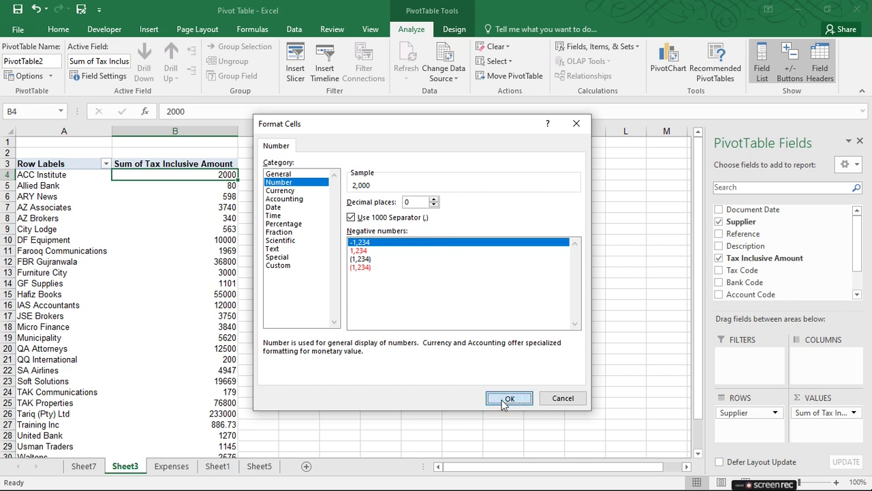
{"action": "left_click", "coordinate": [408, 334]}
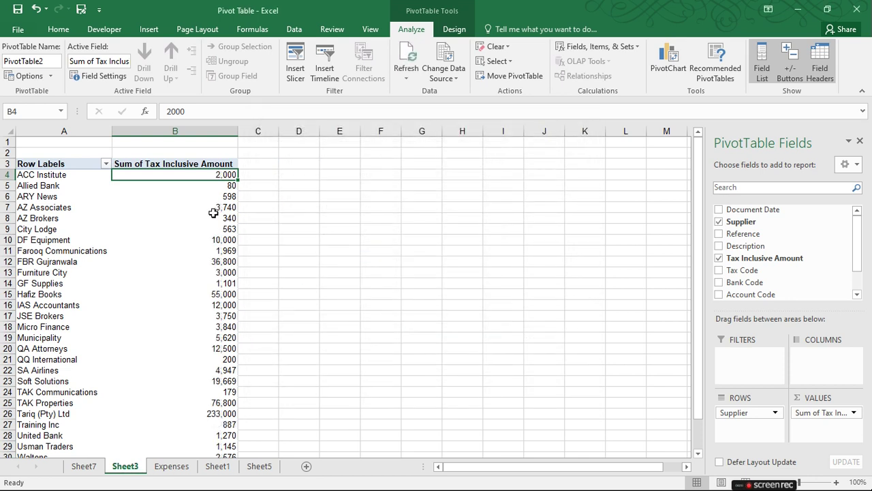
Sort the PivotTable's suppliers by Sum of Tax Inclusive Amount from largest to smallest.
{"action": "scroll", "coordinate": [225, 299], "scroll_direction": "down", "scroll_amount": 3}
{"action": "scroll", "coordinate": [225, 320], "scroll_direction": "down", "scroll_amount": 1}
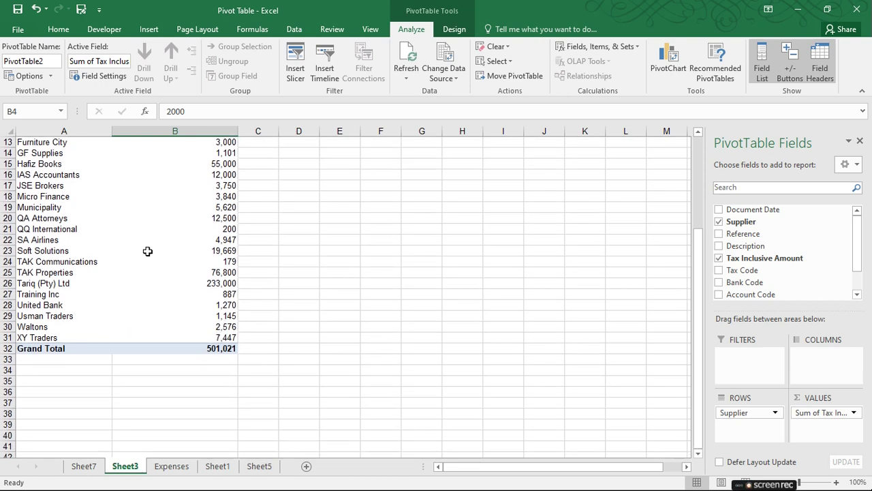
{"action": "scroll", "coordinate": [150, 231], "scroll_direction": "up", "scroll_amount": 4}
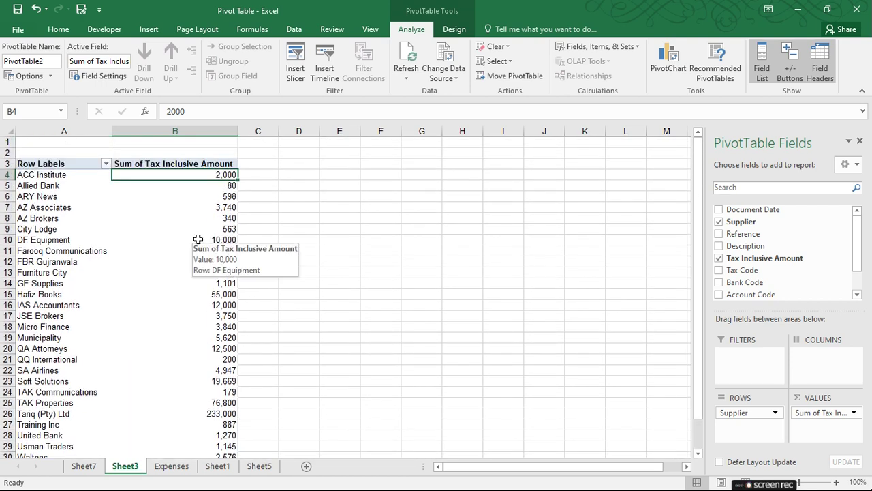
{"action": "right_click", "coordinate": [220, 175]}
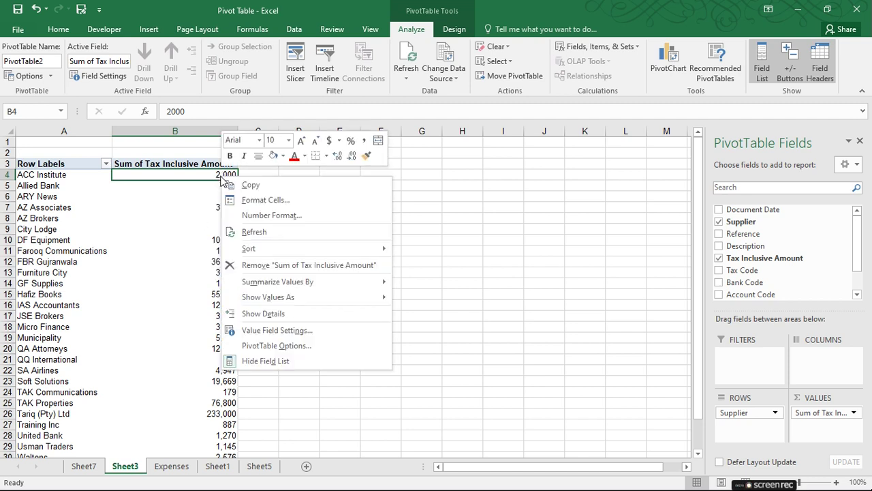
{"action": "mouse_move", "coordinate": [262, 250]}
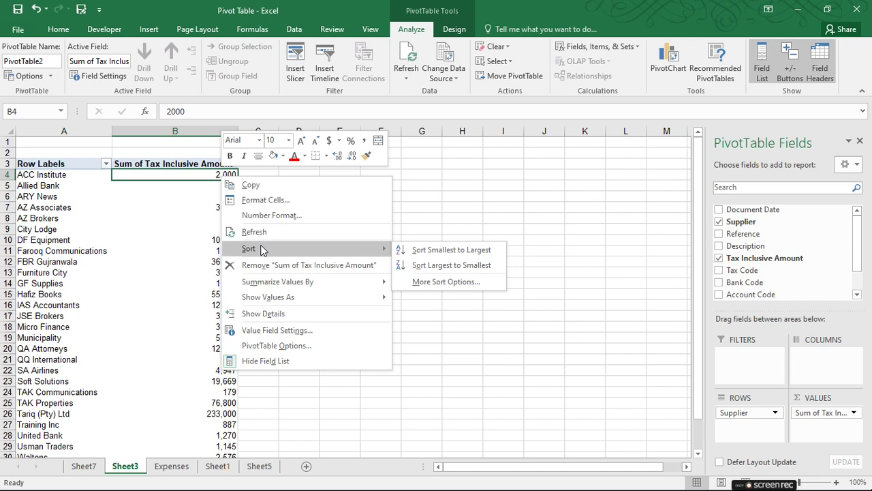
{"action": "left_click", "coordinate": [444, 268]}
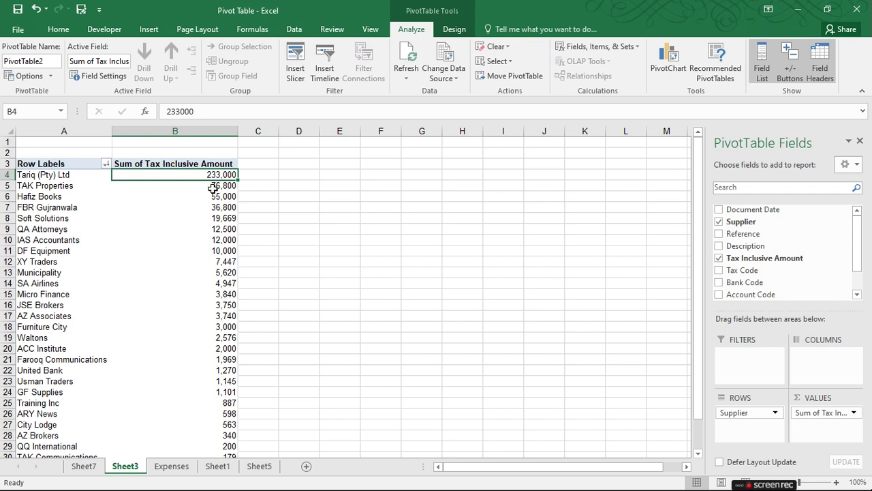
Sort the PivotTable's suppliers by Sum of Tax Inclusive Amount from smallest to largest.
{"action": "scroll", "coordinate": [229, 232], "scroll_direction": "down", "scroll_amount": 1}
{"action": "scroll", "coordinate": [228, 205], "scroll_direction": "up", "scroll_amount": 1}
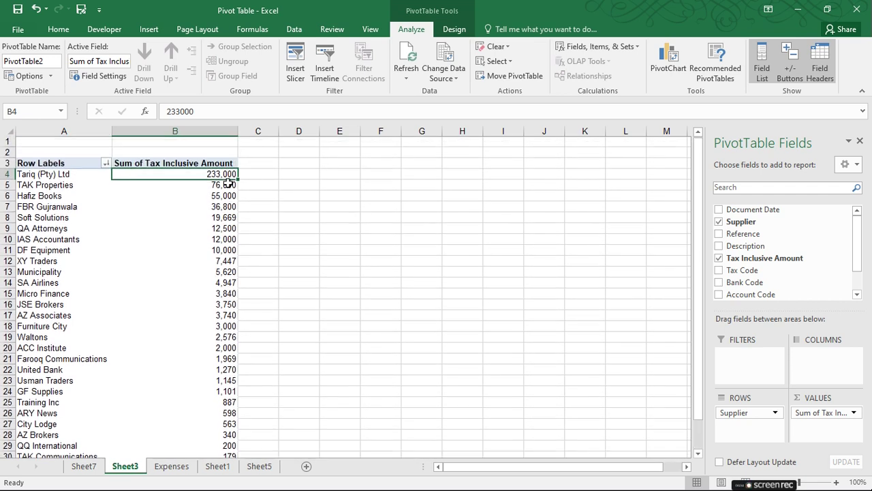
{"action": "scroll", "coordinate": [228, 182], "scroll_direction": "down", "scroll_amount": 5}
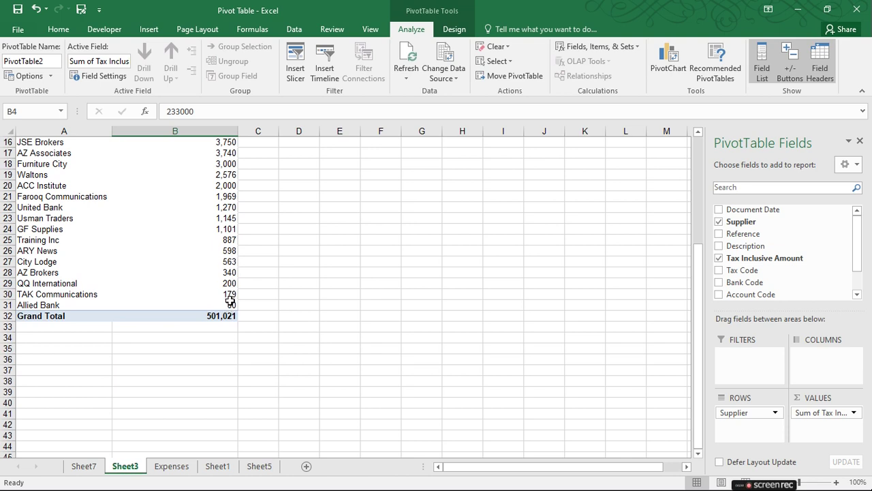
{"action": "scroll", "coordinate": [229, 290], "scroll_direction": "up", "scroll_amount": 1}
{"action": "scroll", "coordinate": [229, 269], "scroll_direction": "up", "scroll_amount": 1}
{"action": "mouse_move", "coordinate": [232, 366]}
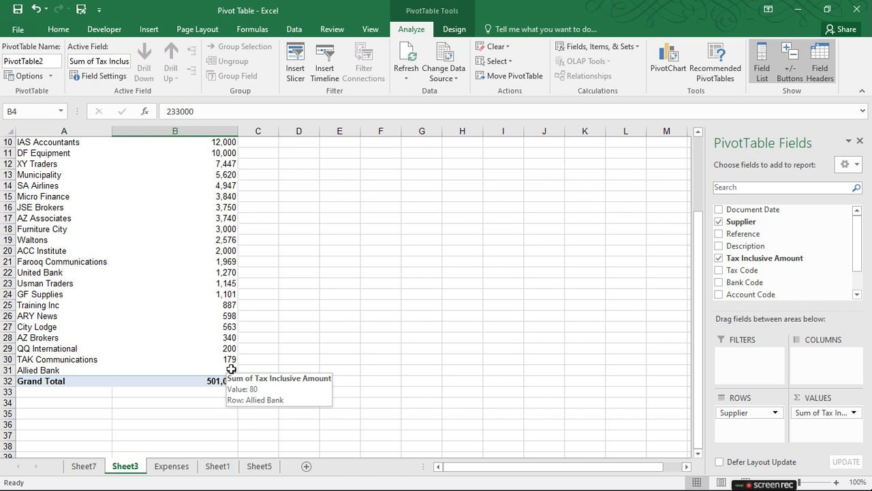
{"action": "scroll", "coordinate": [225, 370], "scroll_direction": "up", "scroll_amount": 3}
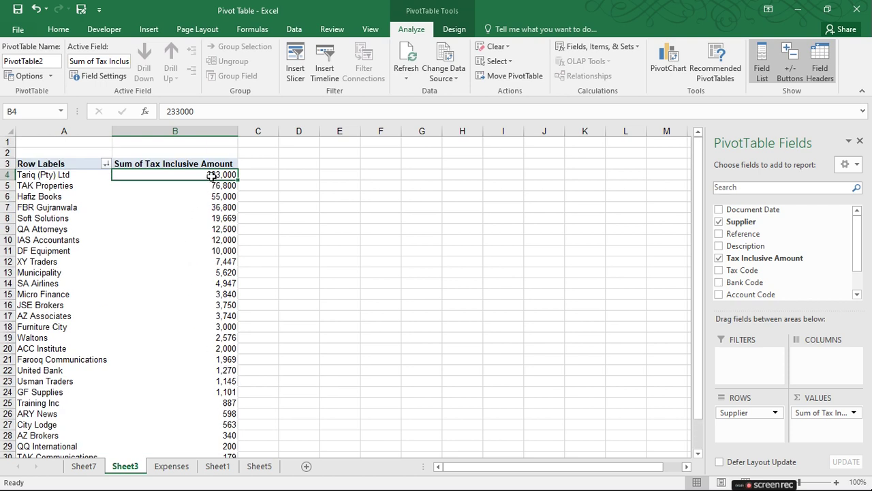
{"action": "right_click", "coordinate": [213, 176]}
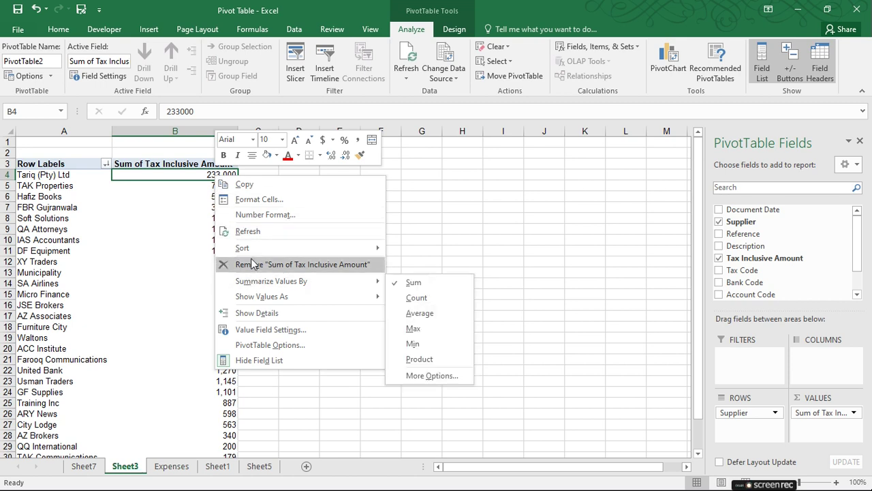
{"action": "mouse_move", "coordinate": [251, 248]}
{"action": "left_click", "coordinate": [419, 253]}
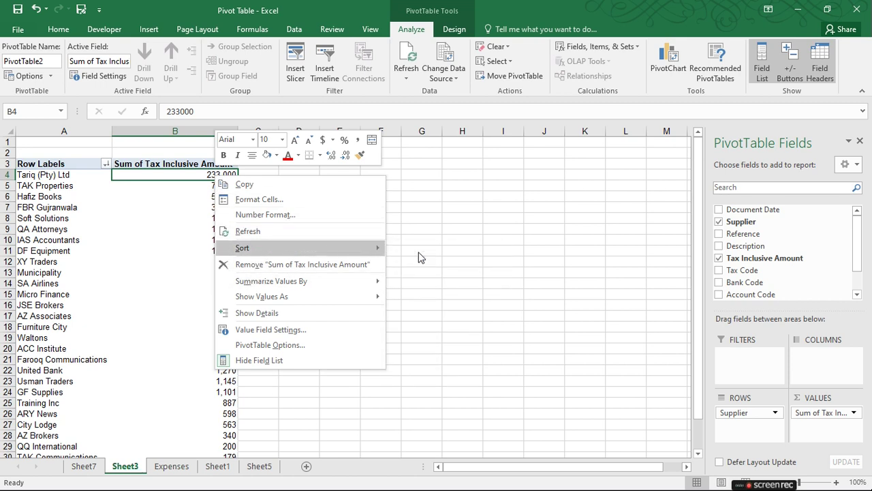
{"action": "scroll", "coordinate": [232, 404], "scroll_direction": "down", "scroll_amount": 2}
{"action": "scroll", "coordinate": [233, 404], "scroll_direction": "down", "scroll_amount": 1}
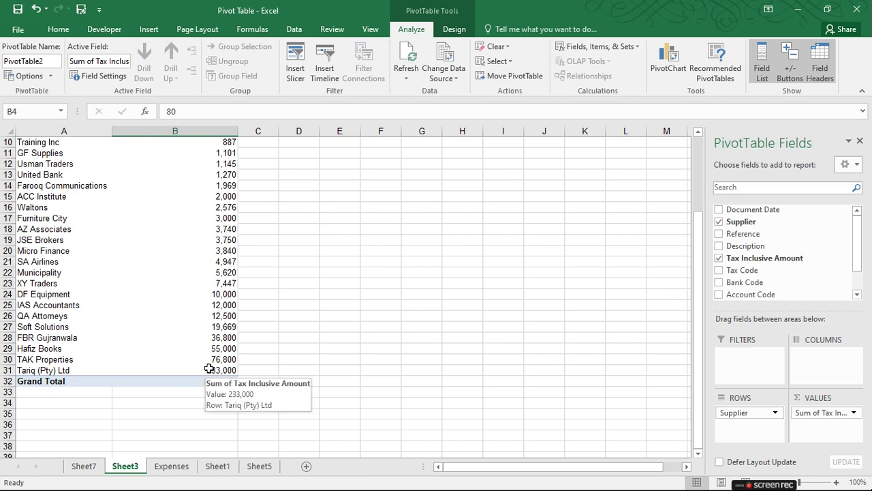
{"action": "scroll", "coordinate": [173, 230], "scroll_direction": "up", "scroll_amount": 3}
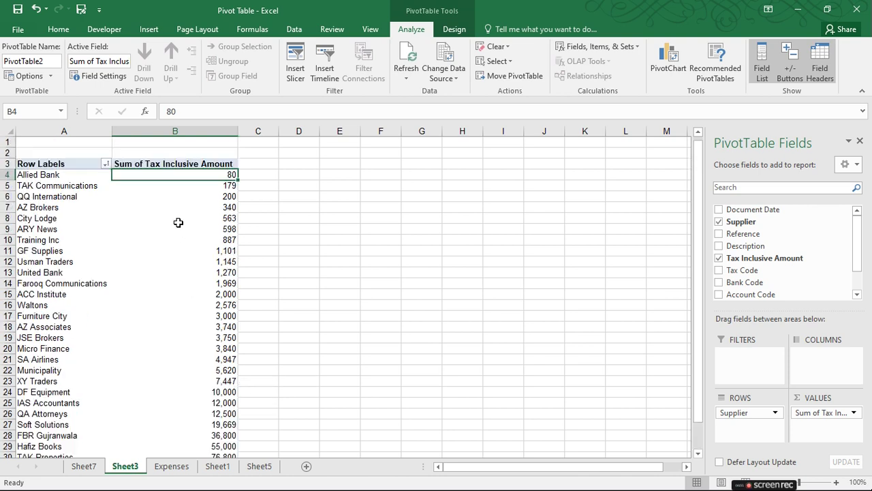
{"action": "right_click", "coordinate": [227, 179]}
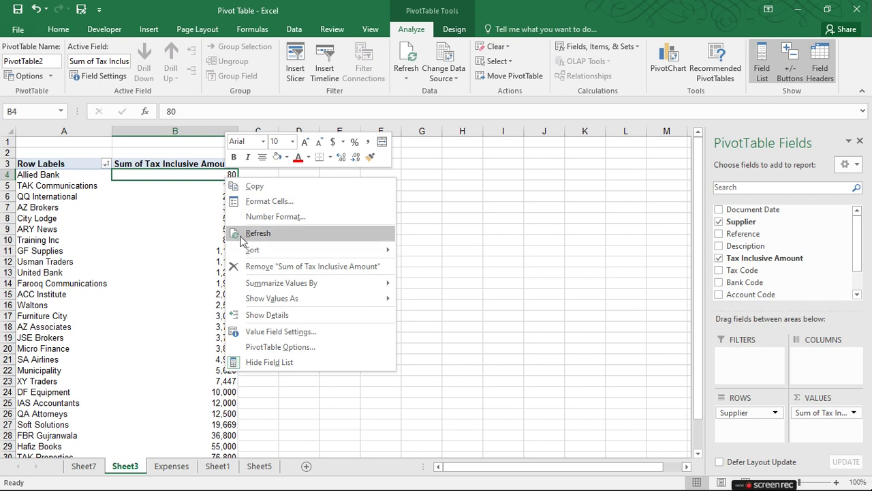
{"action": "mouse_move", "coordinate": [259, 287]}
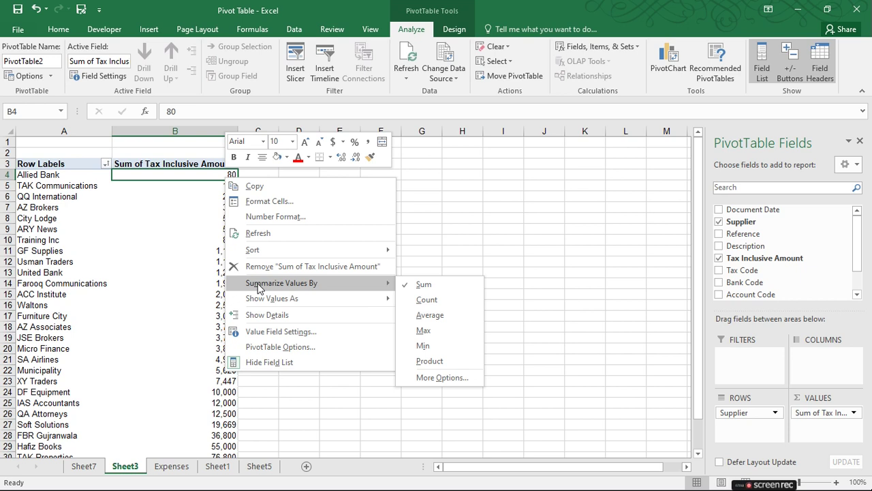
{"action": "left_click", "coordinate": [70, 231]}
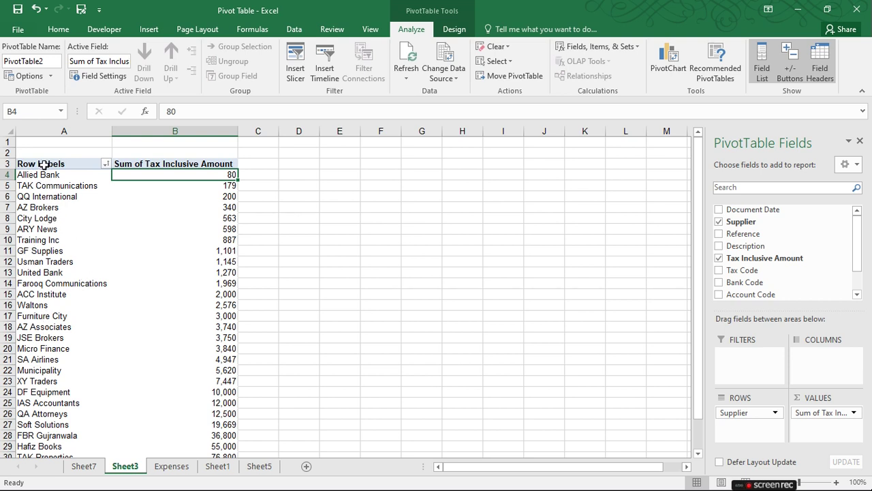
Rename the PivotTable's row label heading to Supplier and its value heading to Tax Amount.
{"action": "left_click", "coordinate": [43, 165]}
{"action": "type", "text": "Supplier"}
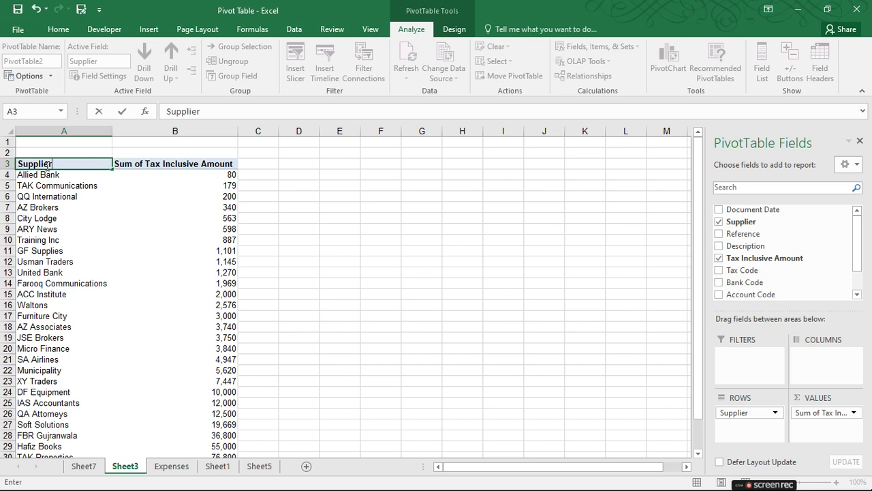
{"action": "left_click", "coordinate": [163, 167]}
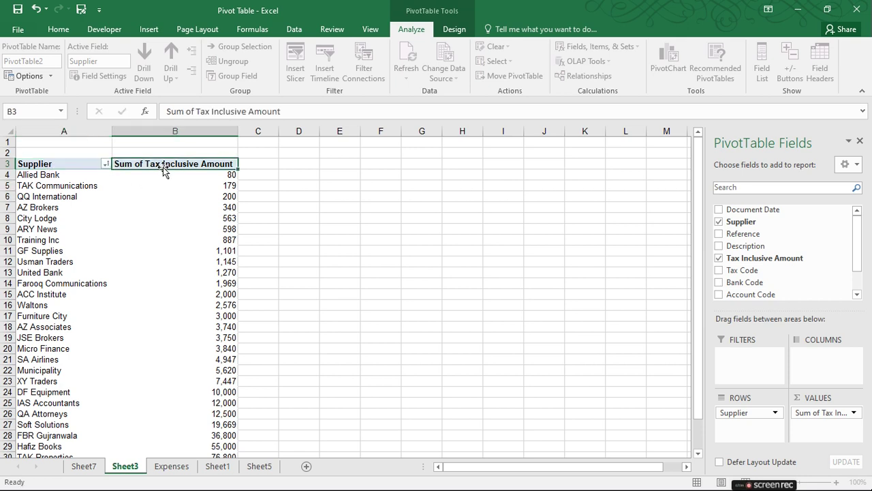
{"action": "type", "text": "Tax Amount"}
{"action": "left_click", "coordinate": [162, 198]}
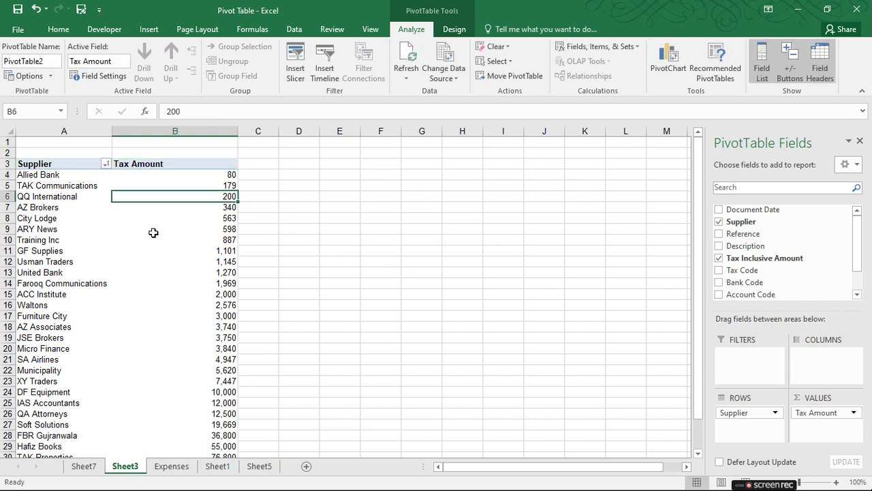
Summarize the Tax Amount values by Count instead of Sum and review the counts for each supplier.
{"action": "left_click", "coordinate": [169, 175]}
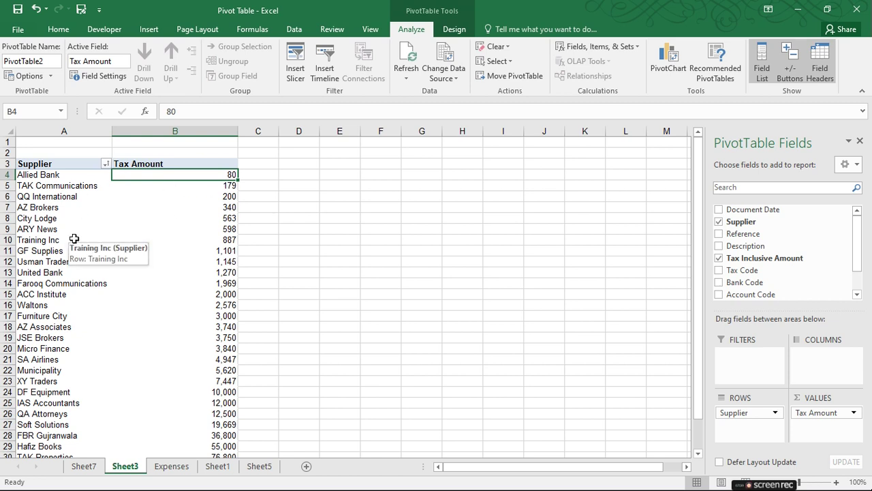
{"action": "mouse_move", "coordinate": [143, 234]}
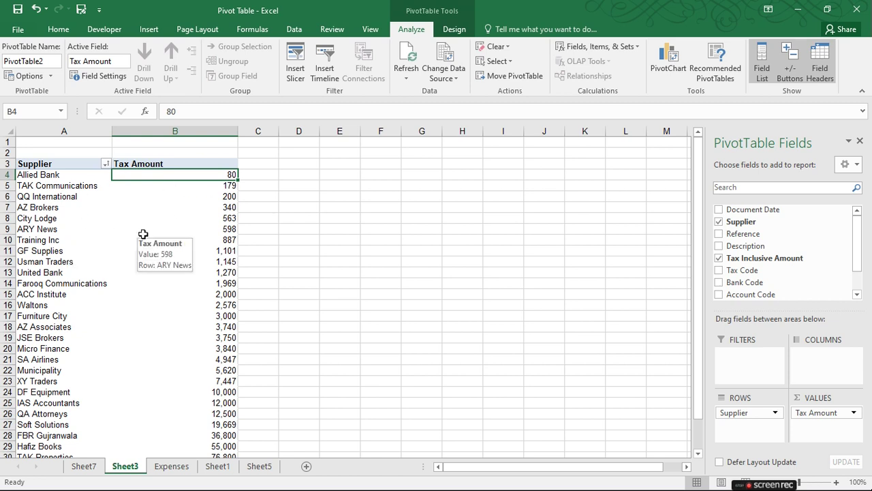
{"action": "right_click", "coordinate": [231, 174]}
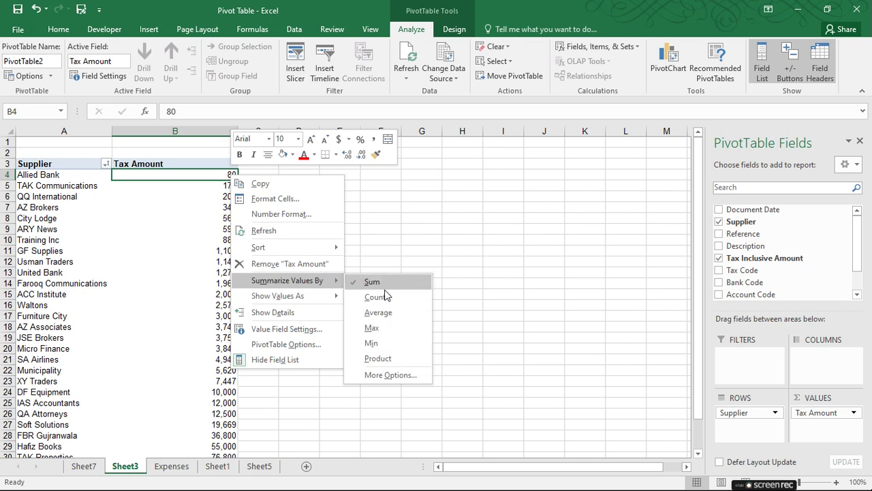
{"action": "left_click", "coordinate": [375, 297]}
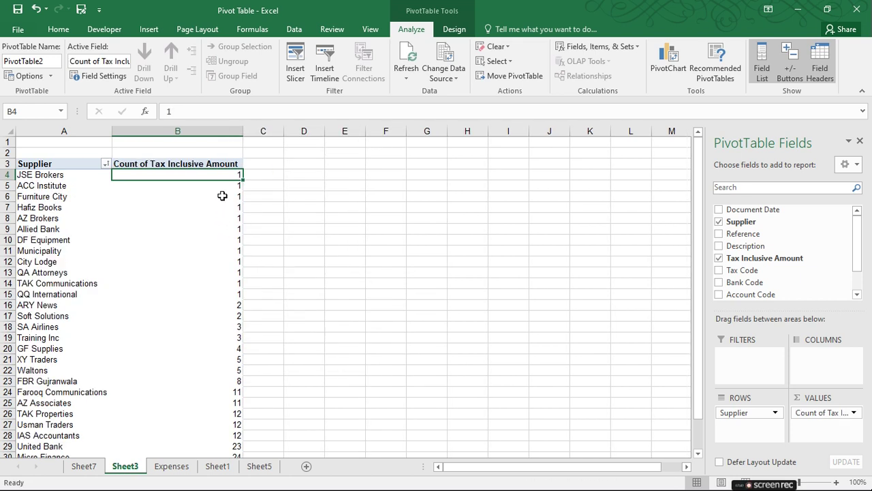
{"action": "scroll", "coordinate": [235, 271], "scroll_direction": "down", "scroll_amount": 2}
{"action": "scroll", "coordinate": [230, 362], "scroll_direction": "down", "scroll_amount": 1}
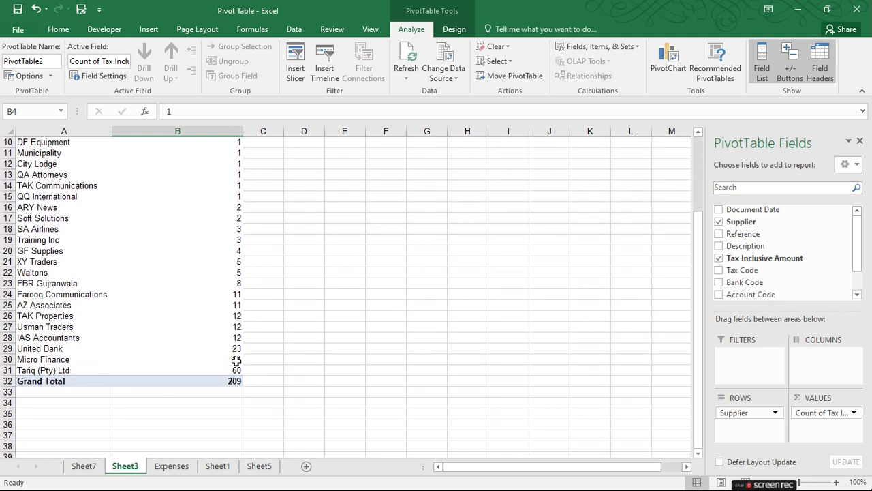
Sort the PivotTable's suppliers by Count of Tax Inclusive Amount from largest to smallest and review the order.
{"action": "scroll", "coordinate": [188, 253], "scroll_direction": "up", "scroll_amount": 3}
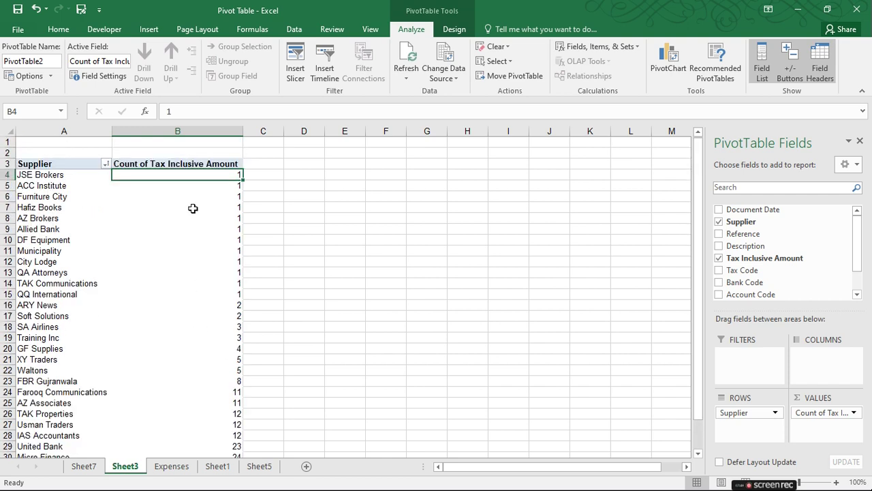
{"action": "right_click", "coordinate": [218, 176]}
{"action": "mouse_move", "coordinate": [244, 249]}
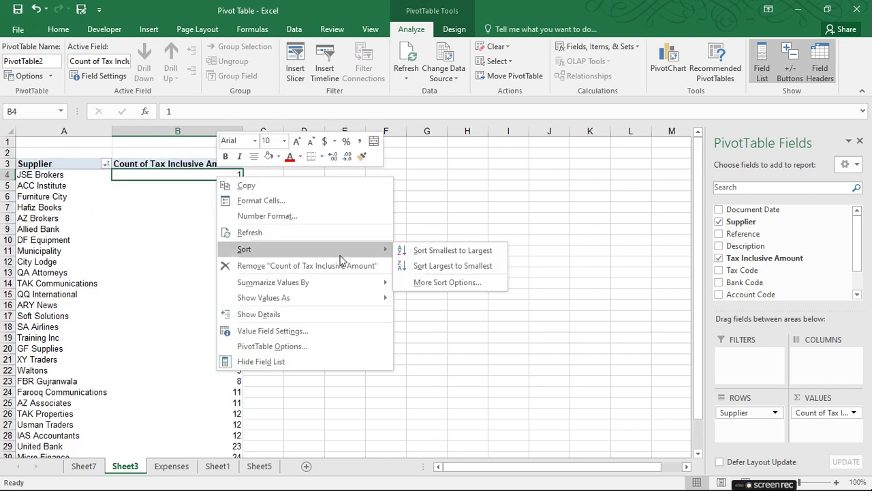
{"action": "left_click", "coordinate": [412, 267]}
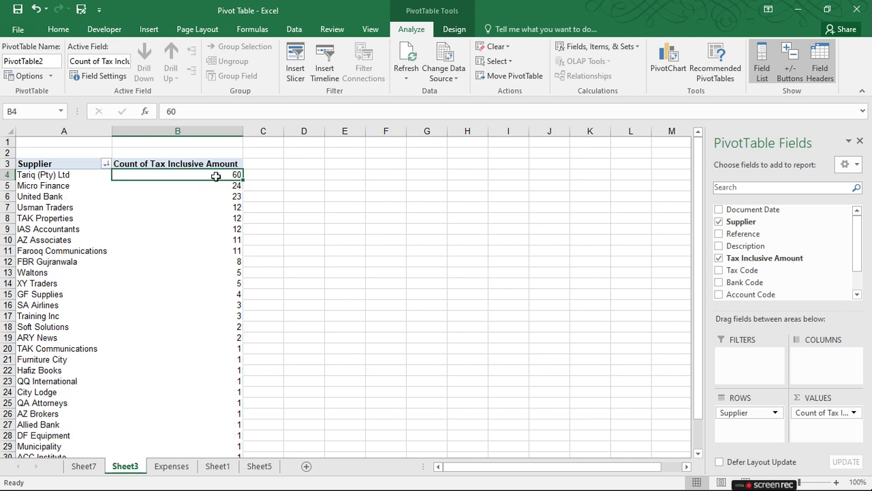
{"action": "scroll", "coordinate": [227, 231], "scroll_direction": "down", "scroll_amount": 1}
{"action": "scroll", "coordinate": [228, 259], "scroll_direction": "up", "scroll_amount": 1}
{"action": "scroll", "coordinate": [218, 313], "scroll_direction": "down", "scroll_amount": 3}
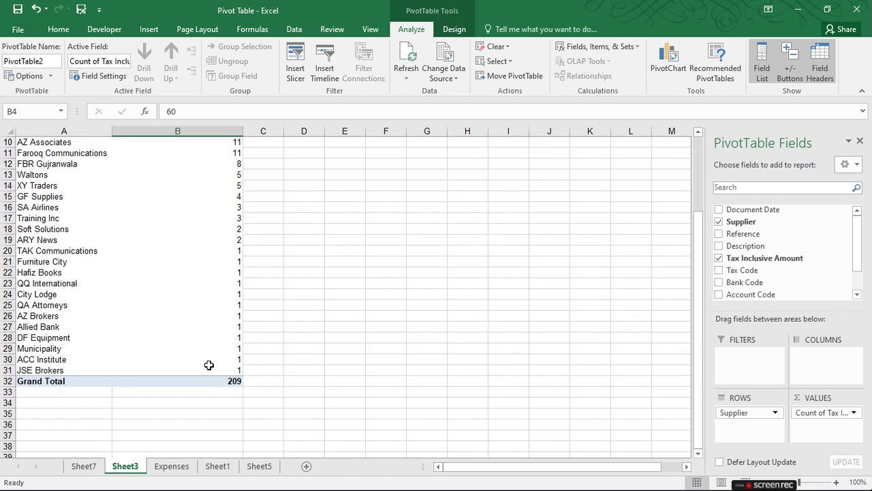
{"action": "scroll", "coordinate": [209, 365], "scroll_direction": "up", "scroll_amount": 3}
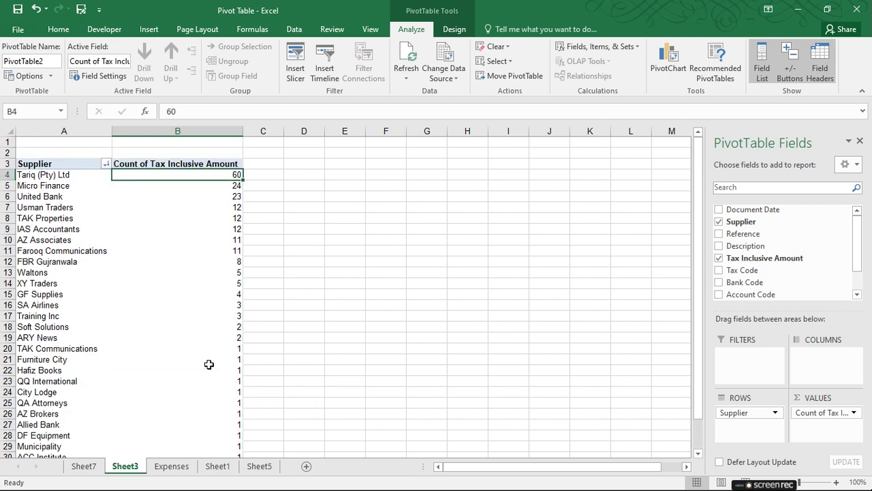
Summarize the PivotTable's Tax Inclusive Amount values by Average.
{"action": "right_click", "coordinate": [237, 175]}
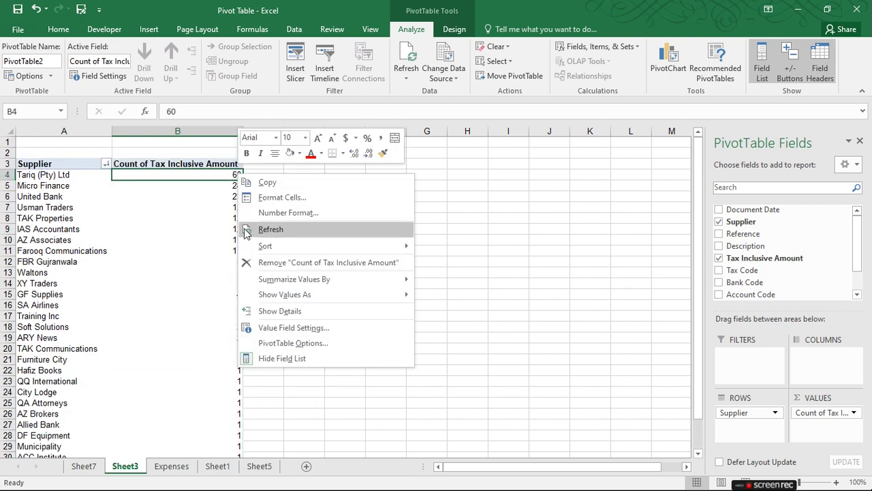
{"action": "mouse_move", "coordinate": [400, 280]}
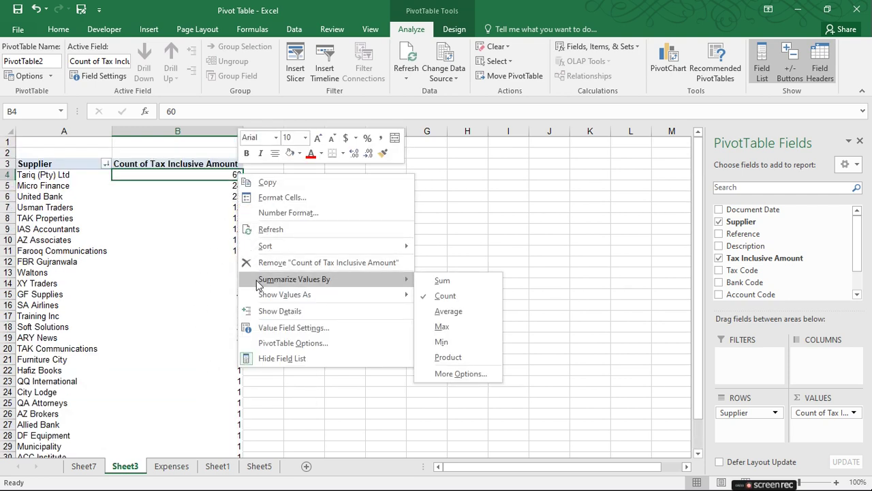
{"action": "left_click", "coordinate": [440, 310]}
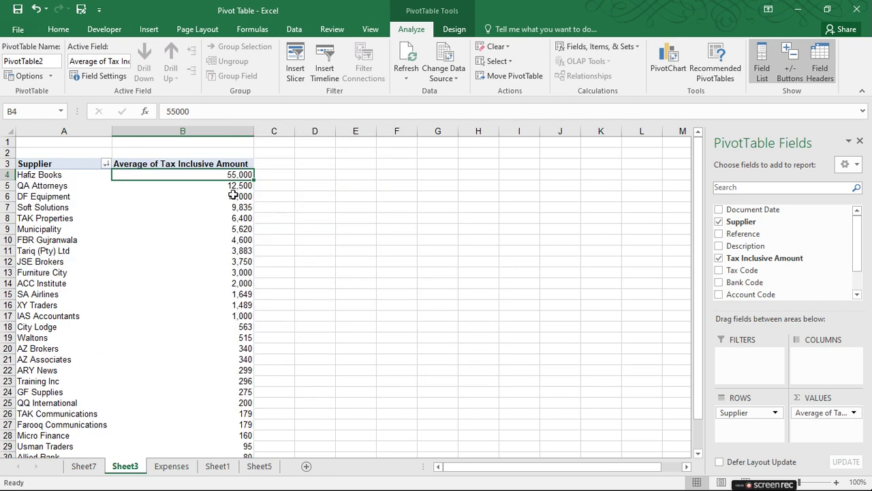
Summarize the PivotTable's Tax Inclusive Amount values by Sum.
{"action": "right_click", "coordinate": [236, 175]}
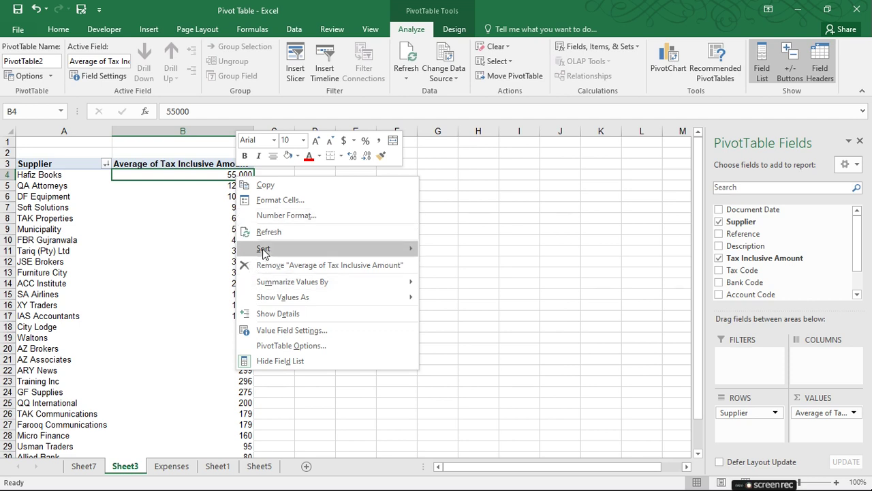
{"action": "mouse_move", "coordinate": [264, 252]}
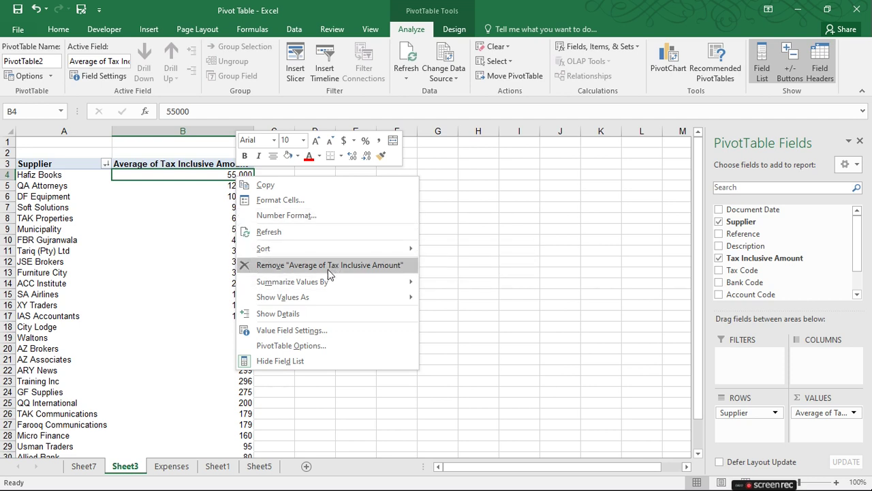
{"action": "mouse_move", "coordinate": [337, 286]}
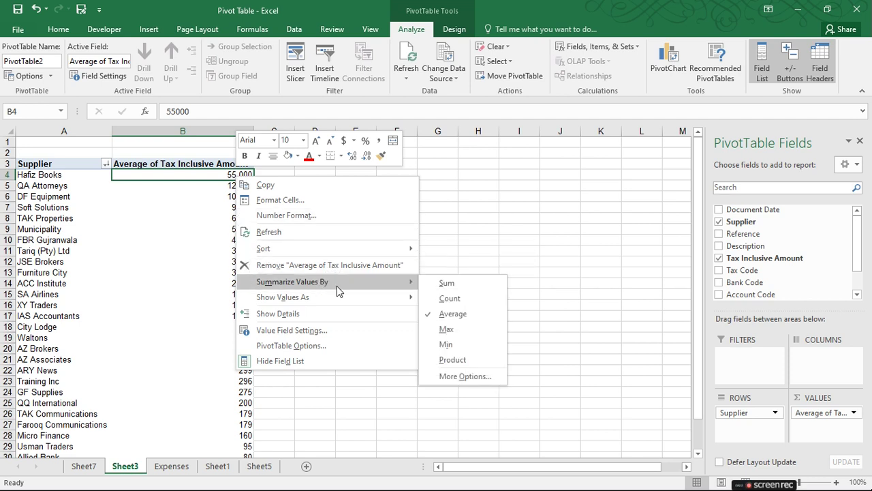
{"action": "left_click", "coordinate": [447, 283]}
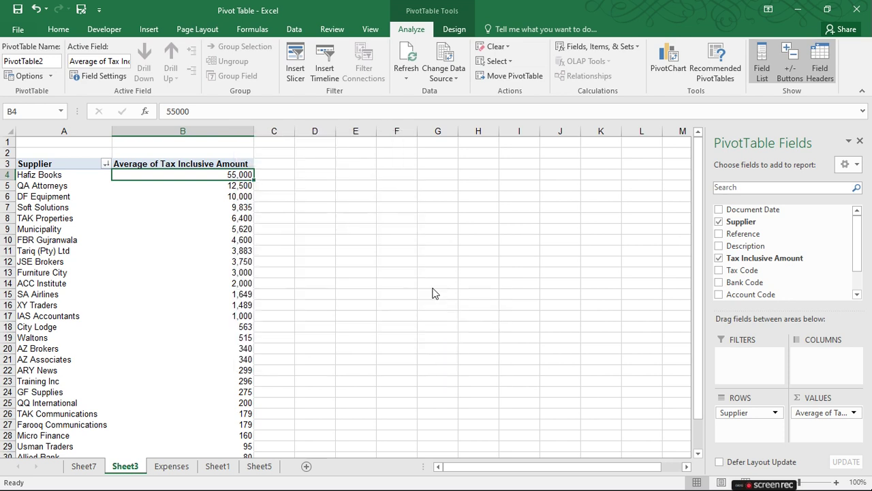
{"action": "right_click", "coordinate": [217, 176]}
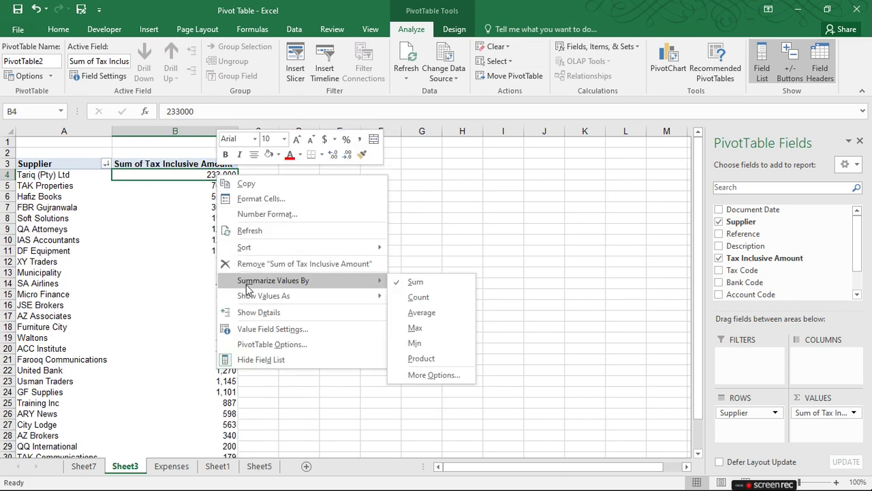
{"action": "mouse_move", "coordinate": [276, 302]}
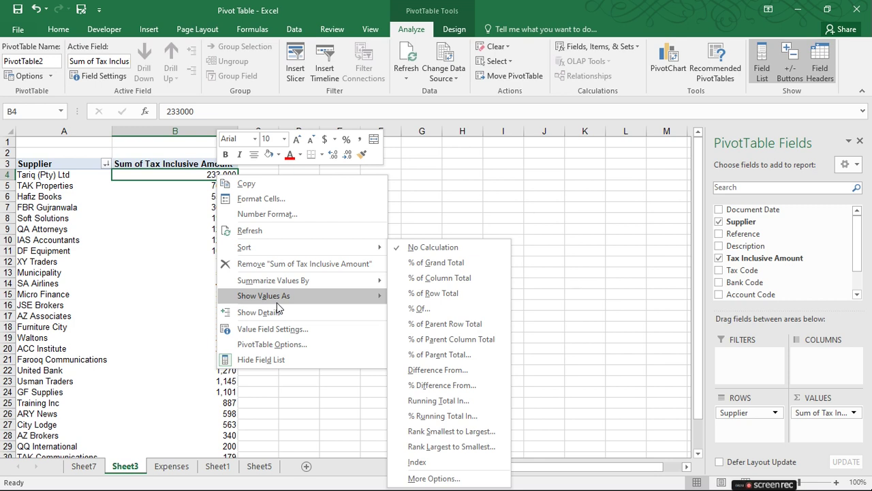
{"action": "key", "text": "Escape"}
Show the Sum of Tax Inclusive Amount values as % of Grand Total and review each supplier's share.
{"action": "scroll", "coordinate": [211, 298], "scroll_direction": "down", "scroll_amount": 7}
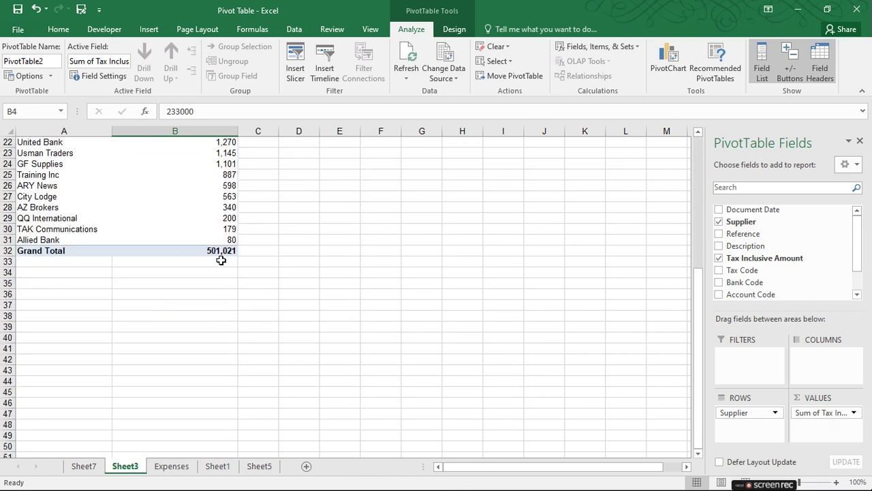
{"action": "scroll", "coordinate": [161, 266], "scroll_direction": "up", "scroll_amount": 7}
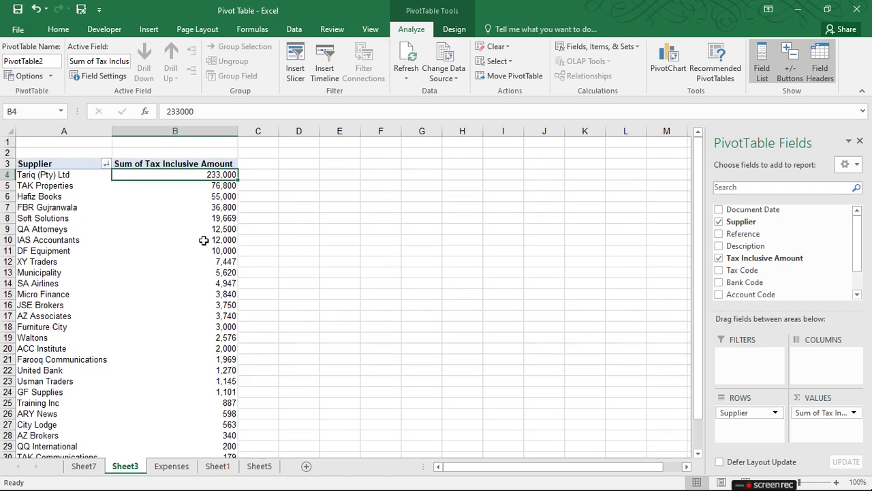
{"action": "right_click", "coordinate": [218, 175]}
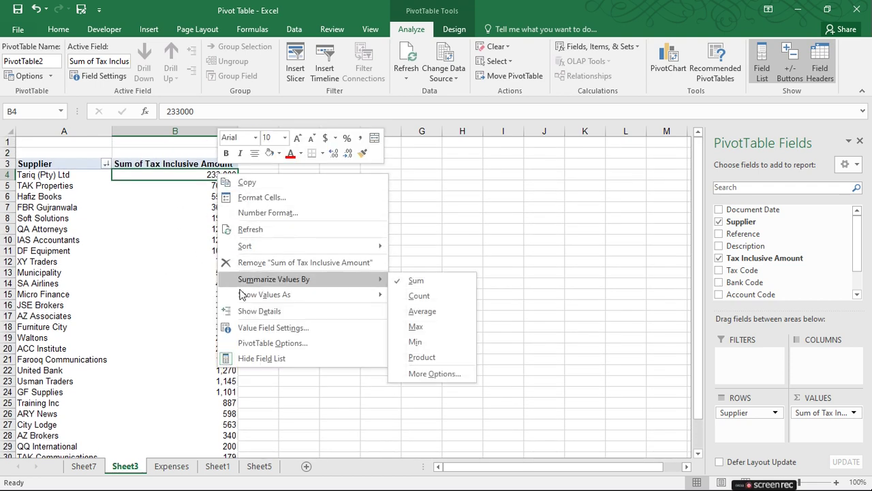
{"action": "mouse_move", "coordinate": [323, 294]}
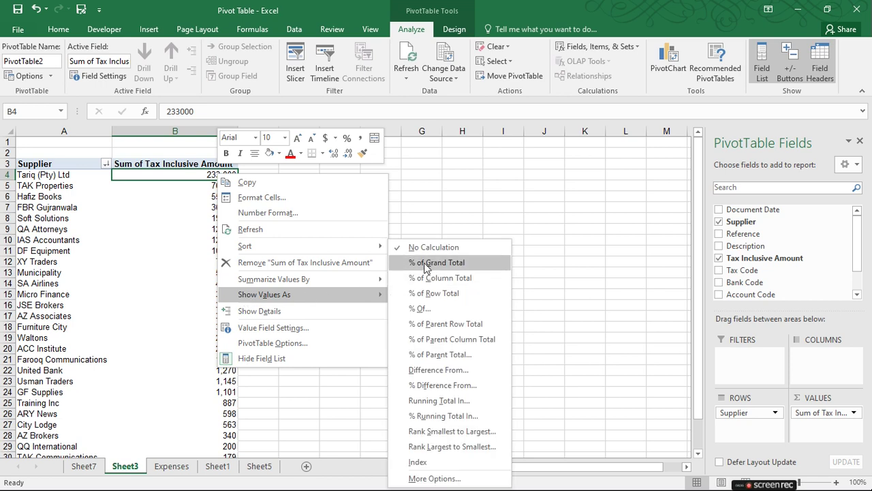
{"action": "left_click", "coordinate": [449, 269]}
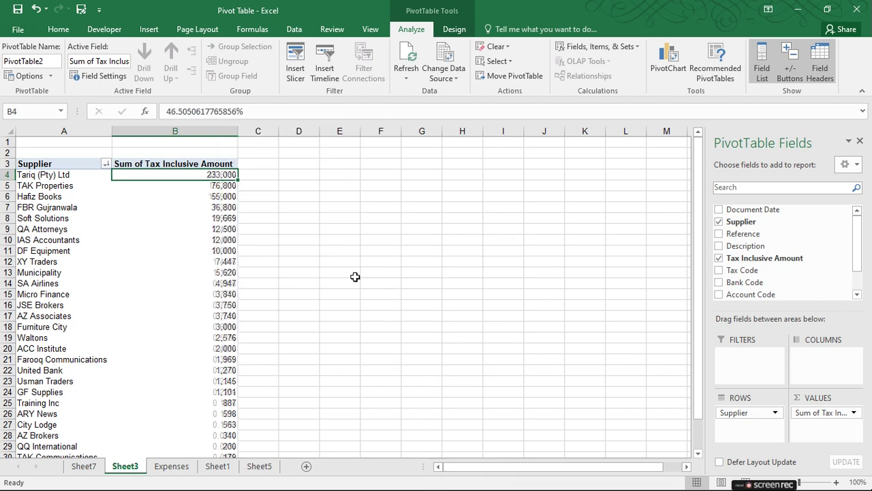
{"action": "scroll", "coordinate": [216, 329], "scroll_direction": "down", "scroll_amount": 4}
{"action": "scroll", "coordinate": [216, 329], "scroll_direction": "down", "scroll_amount": 1}
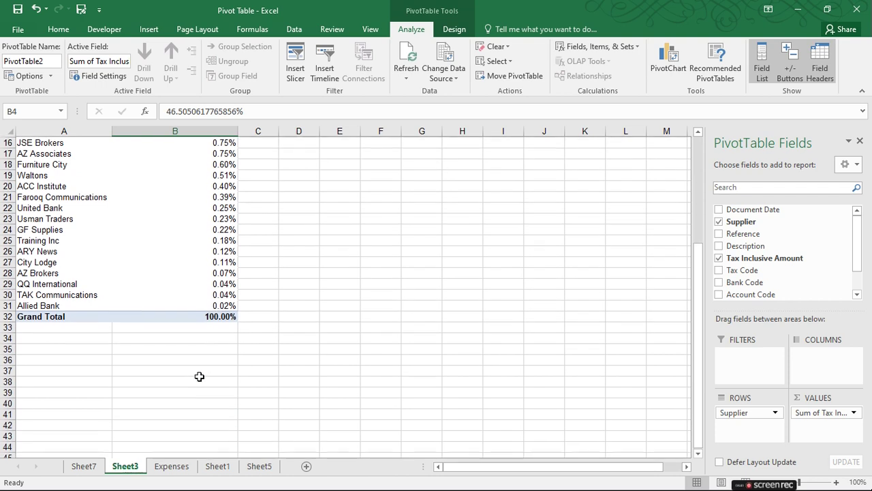
{"action": "scroll", "coordinate": [216, 330], "scroll_direction": "up", "scroll_amount": 5}
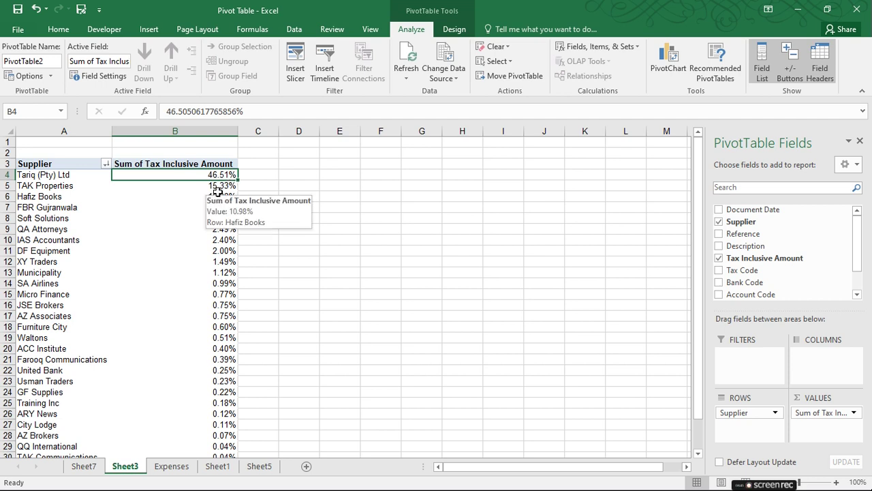
{"action": "scroll", "coordinate": [220, 284], "scroll_direction": "down", "scroll_amount": 5}
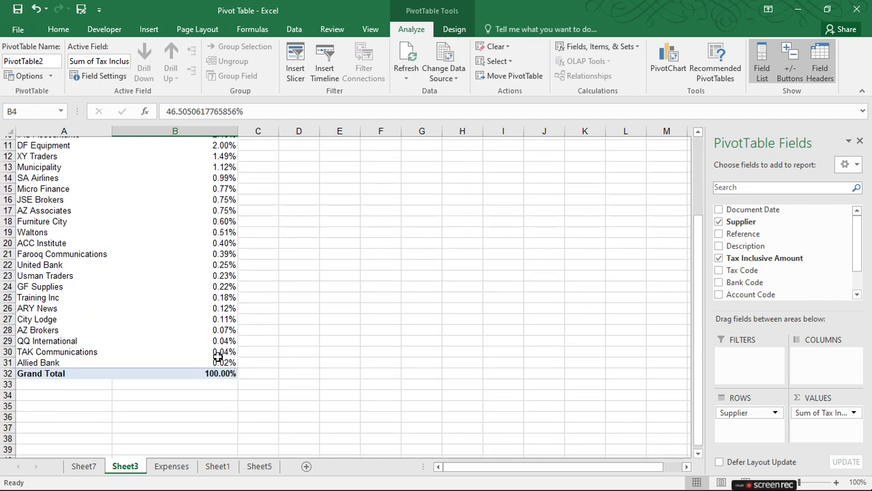
{"action": "scroll", "coordinate": [233, 311], "scroll_direction": "up", "scroll_amount": 5}
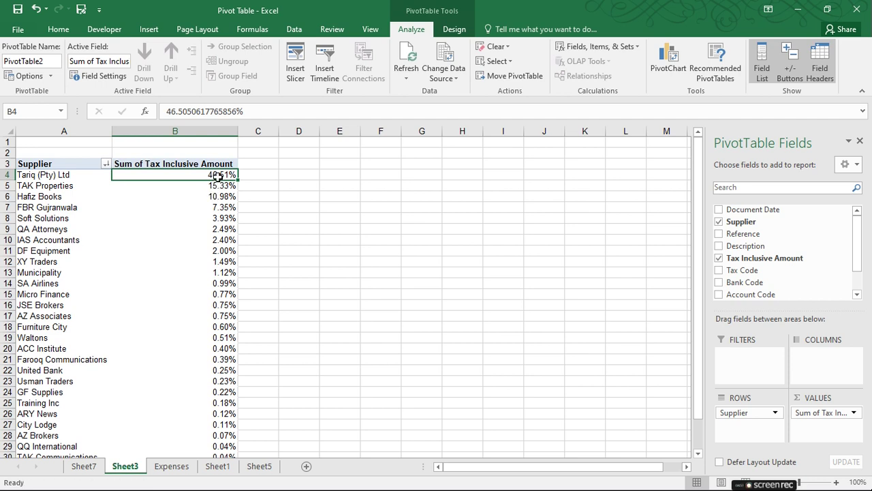
Set the Sum of Tax Inclusive Amount values back to No Calculation so they show as plain amounts.
{"action": "right_click", "coordinate": [216, 175]}
{"action": "mouse_move", "coordinate": [243, 302]}
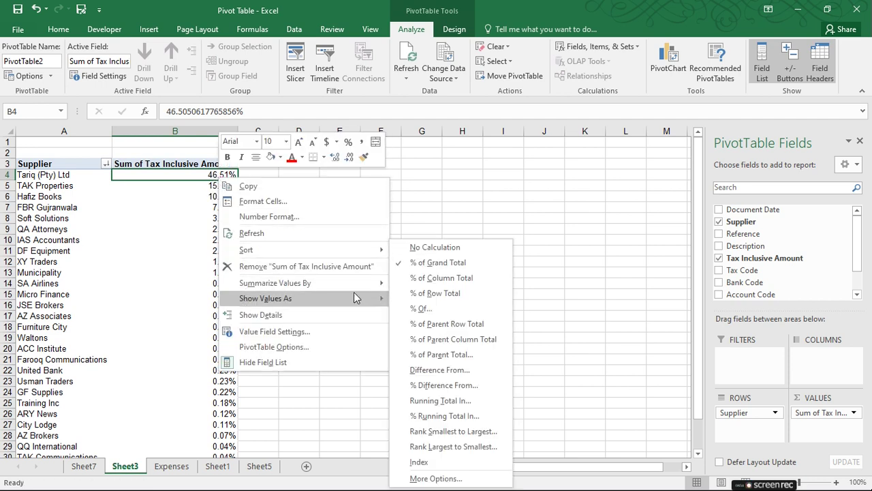
{"action": "left_click", "coordinate": [420, 248]}
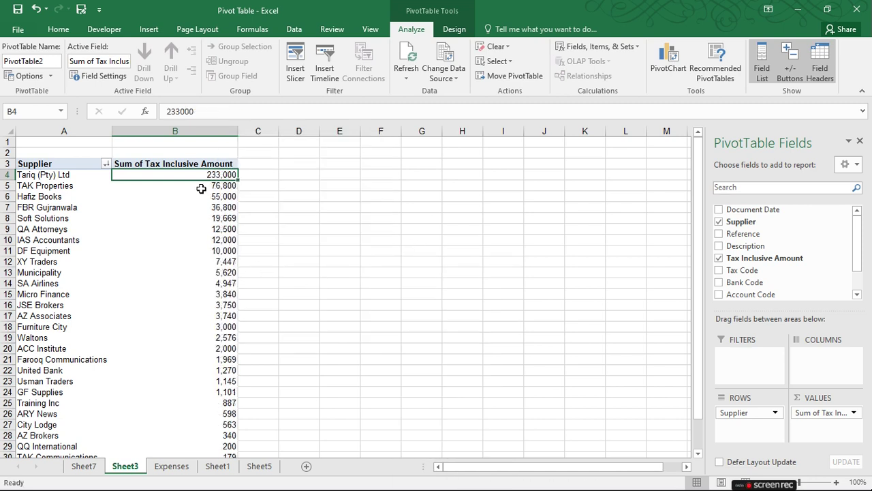
{"action": "mouse_move", "coordinate": [206, 276]}
{"action": "mouse_move", "coordinate": [184, 246]}
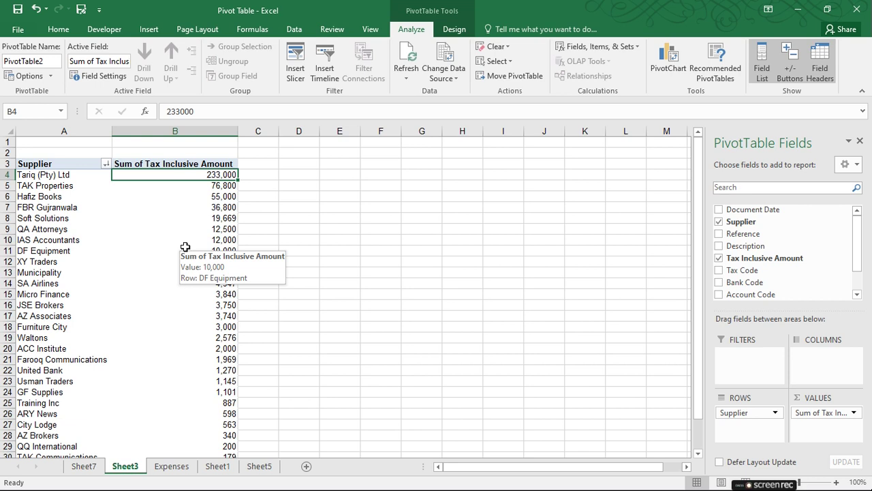
{"action": "mouse_move", "coordinate": [144, 273]}
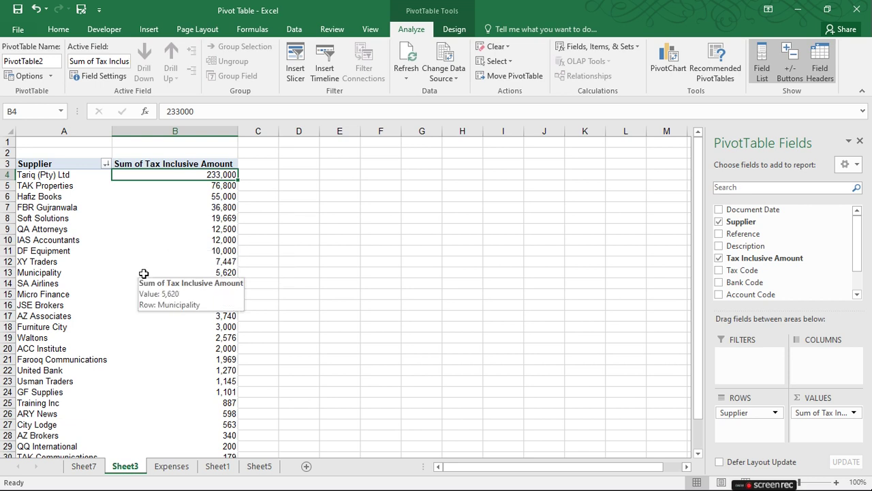
{"action": "mouse_move", "coordinate": [122, 288]}
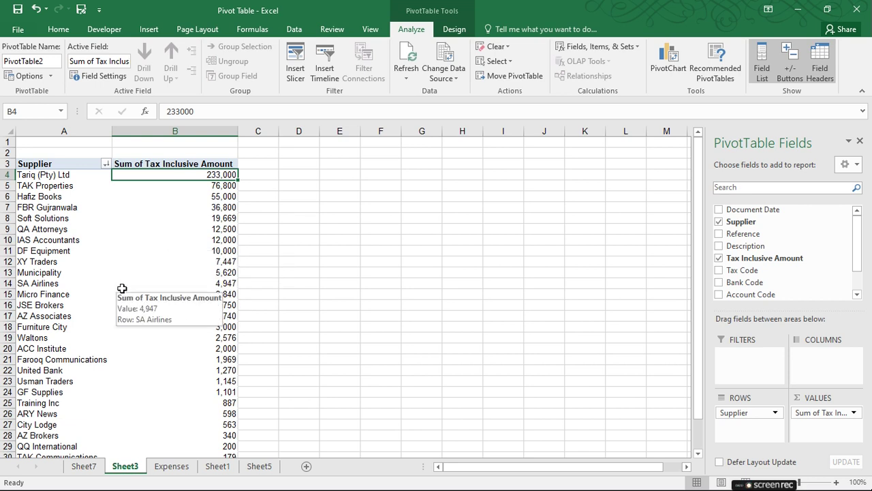
Start a new PivotTable from the expense table (Table3) on the Expenses sheet.
{"action": "left_click", "coordinate": [170, 468]}
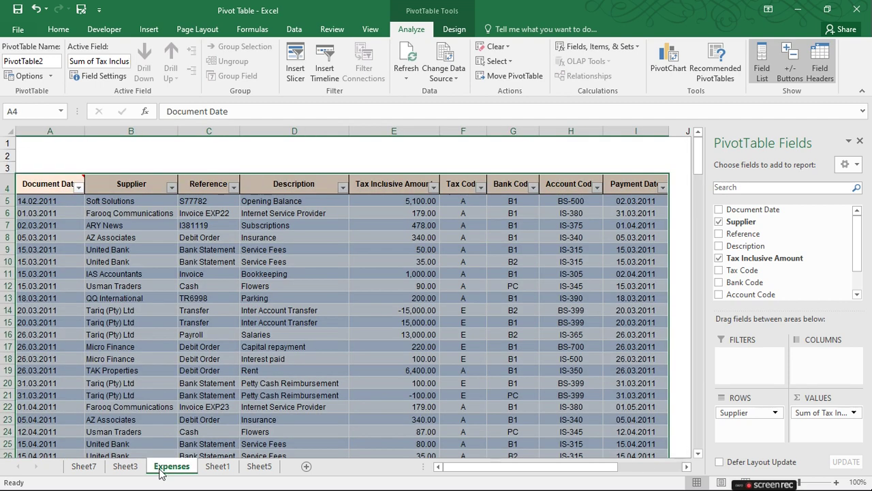
{"action": "left_click", "coordinate": [279, 324]}
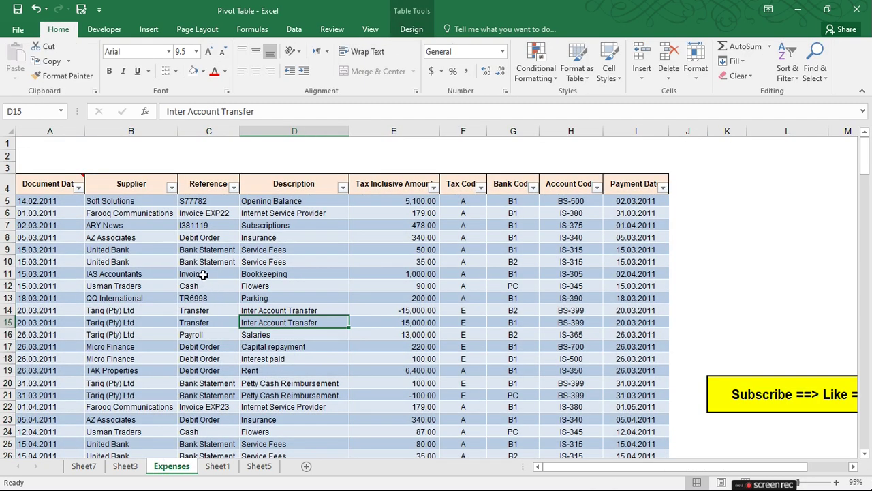
{"action": "left_click", "coordinate": [203, 274]}
{"action": "left_click", "coordinate": [124, 468]}
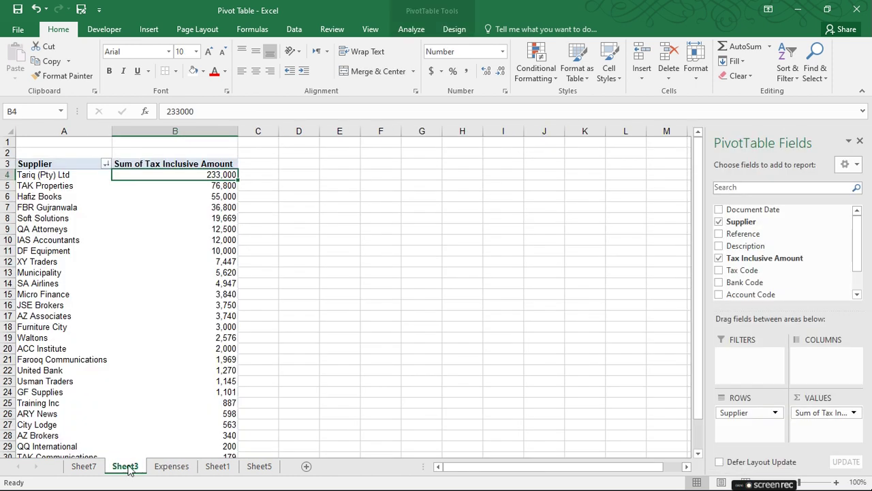
{"action": "left_click", "coordinate": [172, 467]}
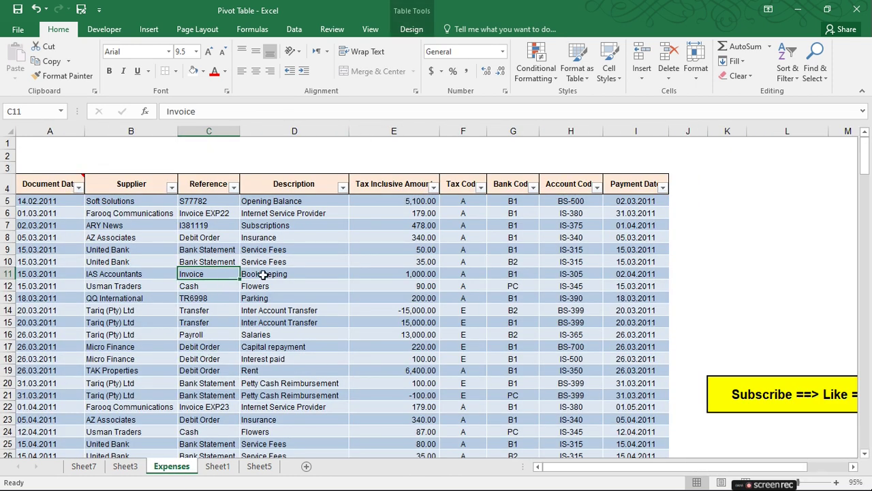
{"action": "left_click", "coordinate": [254, 273]}
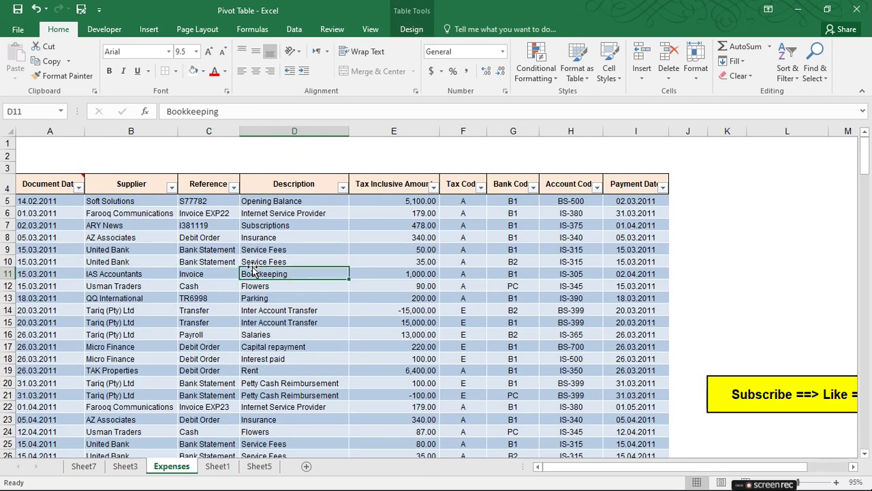
{"action": "left_click", "coordinate": [411, 30]}
{"action": "left_click", "coordinate": [123, 46]}
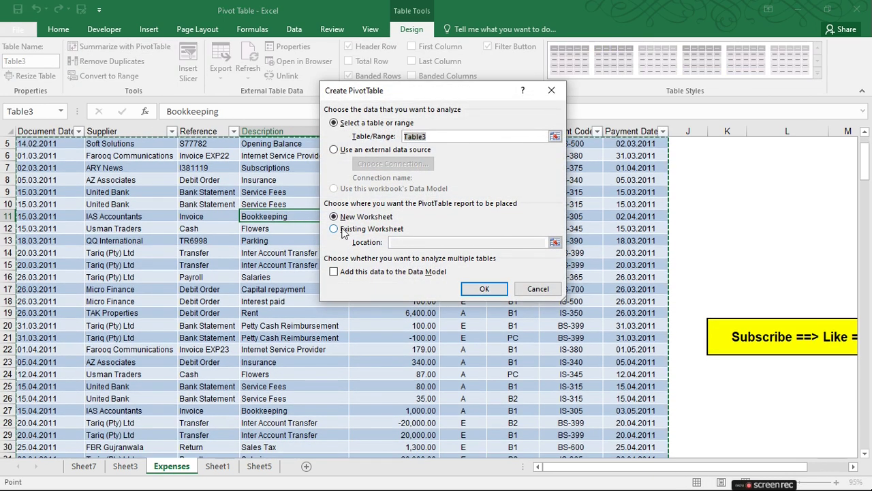
Place the new PivotTable on the existing worksheet Sheet3 at cell D3, beside the first PivotTable, and create it.
{"action": "left_click", "coordinate": [364, 230]}
{"action": "left_click", "coordinate": [407, 243]}
{"action": "left_click", "coordinate": [218, 466]}
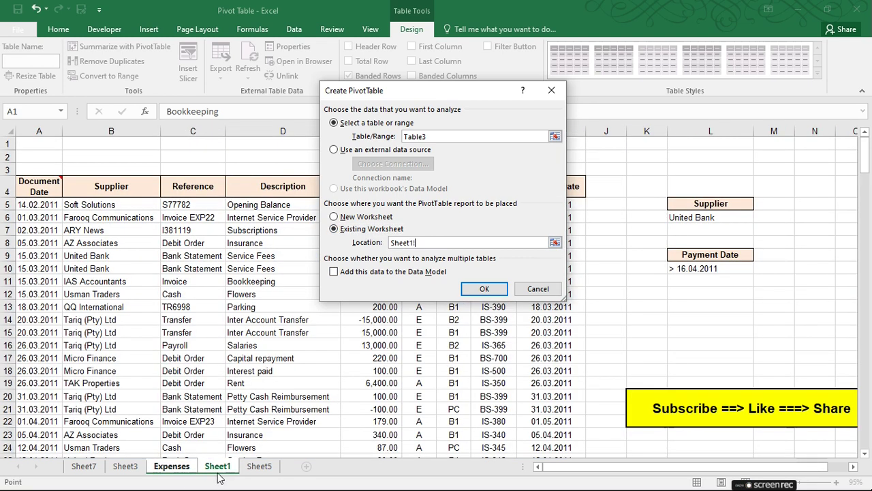
{"action": "left_click", "coordinate": [125, 466]}
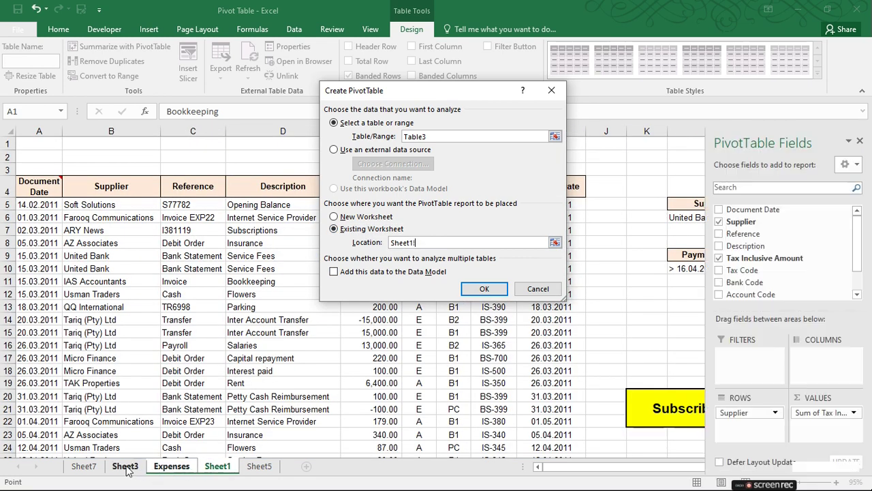
{"action": "left_click", "coordinate": [287, 166]}
{"action": "left_click", "coordinate": [481, 289]}
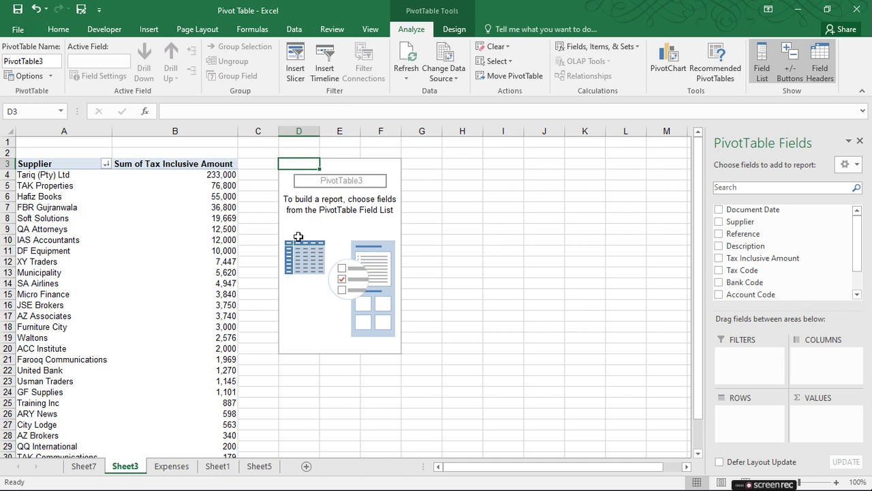
Add Supplier as rows and Tax Inclusive Amount as summed values to the new PivotTable.
{"action": "left_click", "coordinate": [719, 221]}
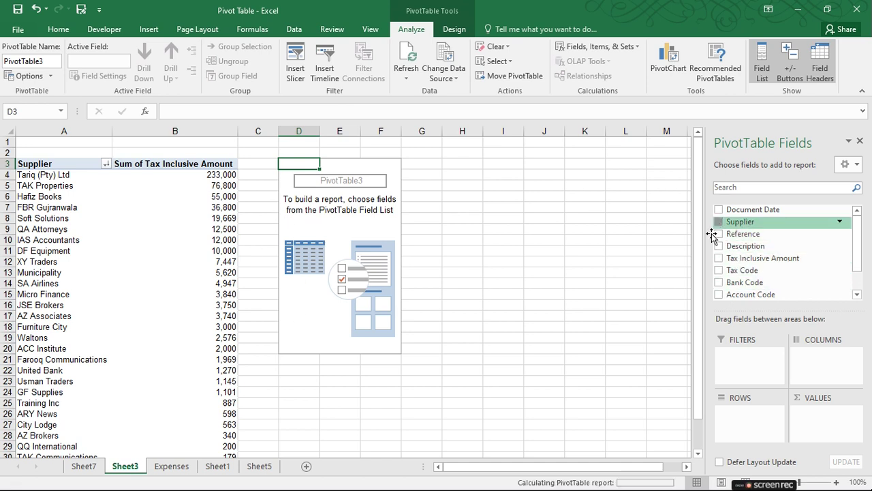
{"action": "left_click", "coordinate": [719, 258]}
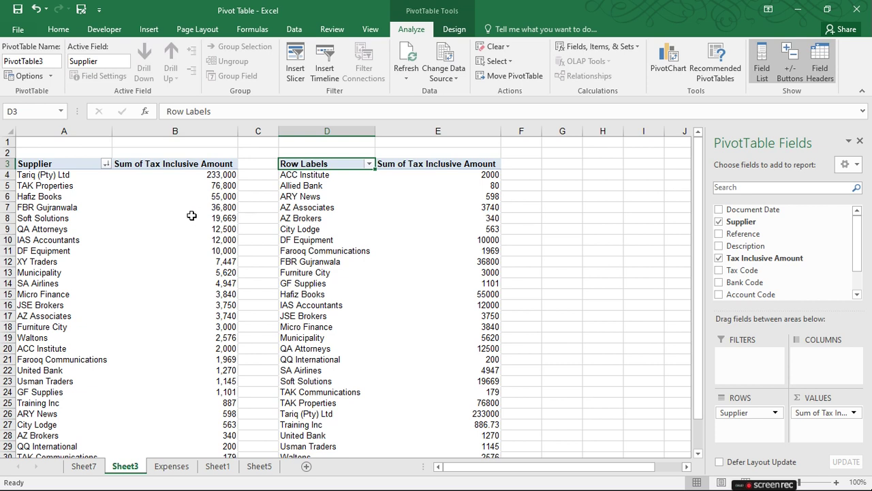
{"action": "mouse_move", "coordinate": [203, 196]}
{"action": "left_click", "coordinate": [486, 177]}
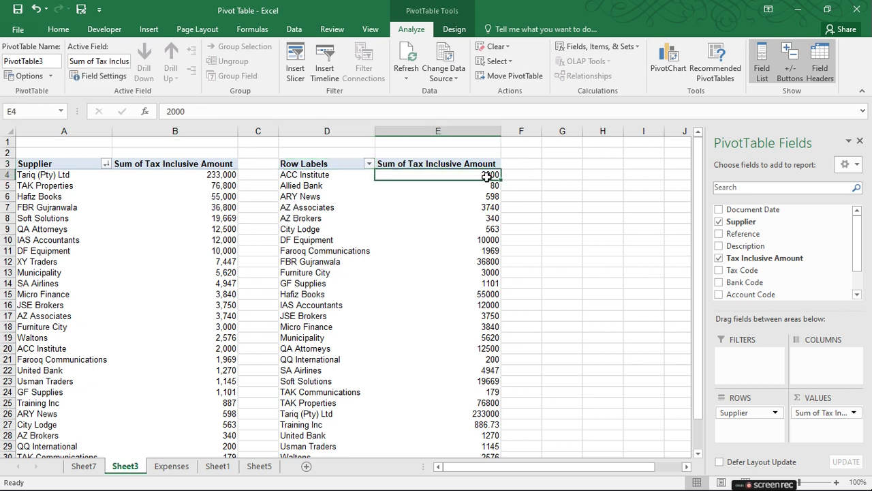
{"action": "mouse_move", "coordinate": [486, 176]}
Insert five blank rows at row 2, above both PivotTables on Sheet3.
{"action": "left_click", "coordinate": [9, 153]}
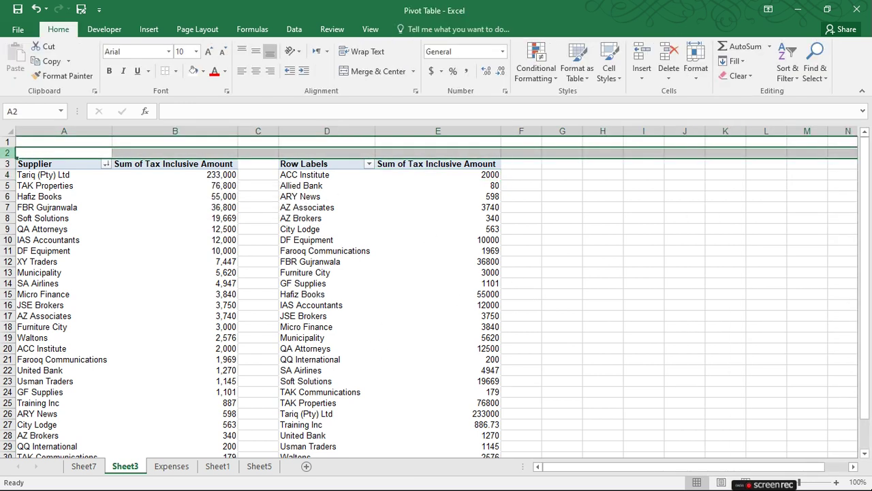
{"action": "key", "text": "ctrl+shift+plus"}
{"action": "key", "text": "ctrl+shift+plus"}
{"action": "key", "text": "ctrl+shift+plus"}
{"action": "key", "text": "ctrl+shift+plus"}
{"action": "key", "text": "ctrl+shift+plus"}
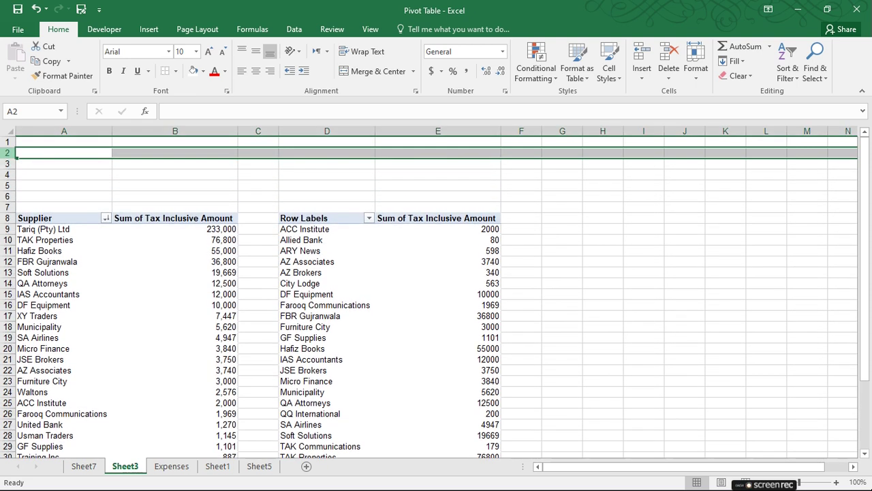
{"action": "left_click", "coordinate": [565, 204]}
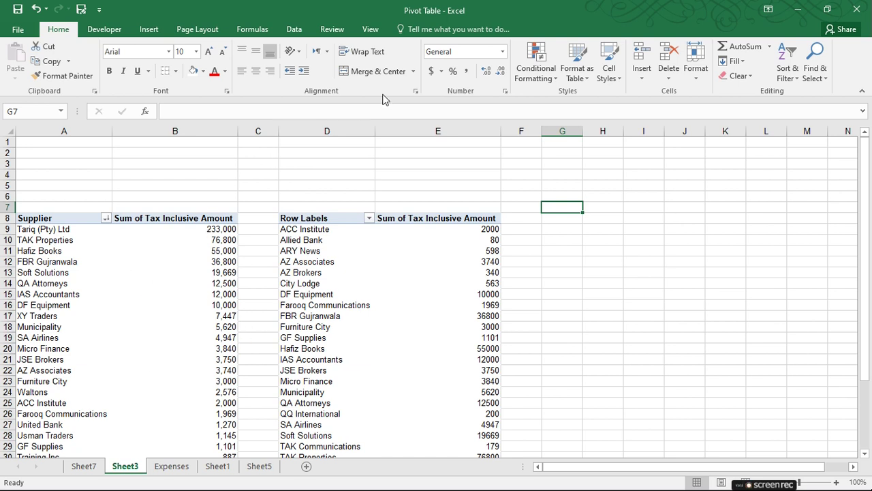
Insert a slicer for the Supplier field of the first PivotTable.
{"action": "left_click", "coordinate": [72, 317]}
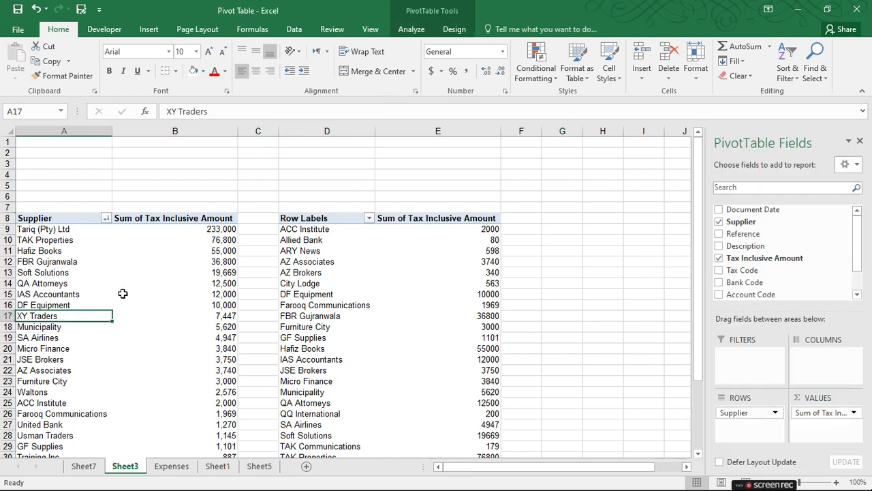
{"action": "left_click", "coordinate": [421, 30]}
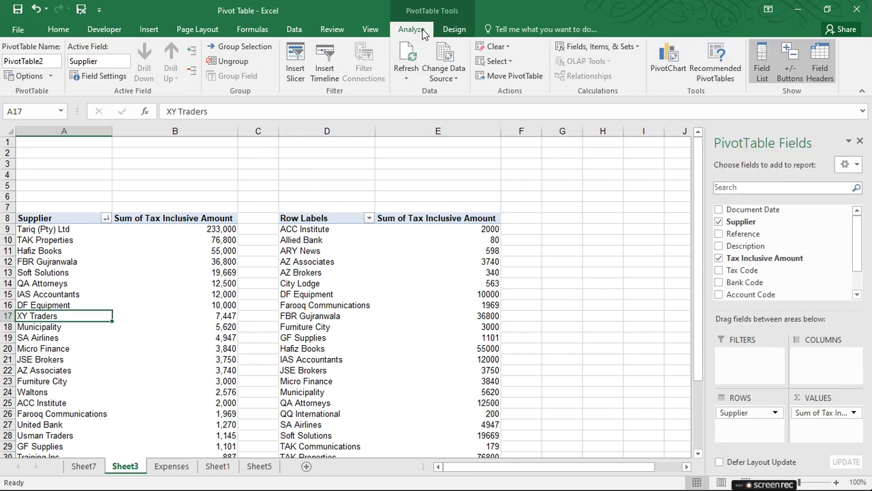
{"action": "left_click", "coordinate": [293, 72]}
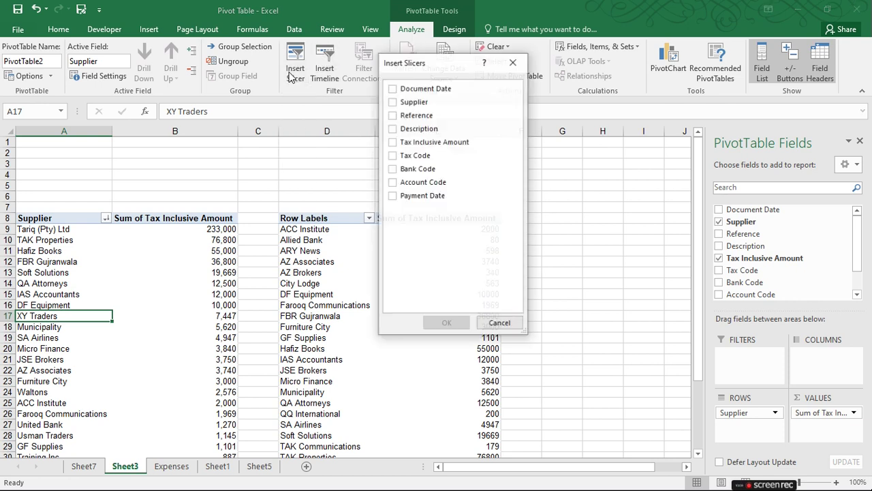
{"action": "left_click", "coordinate": [393, 103]}
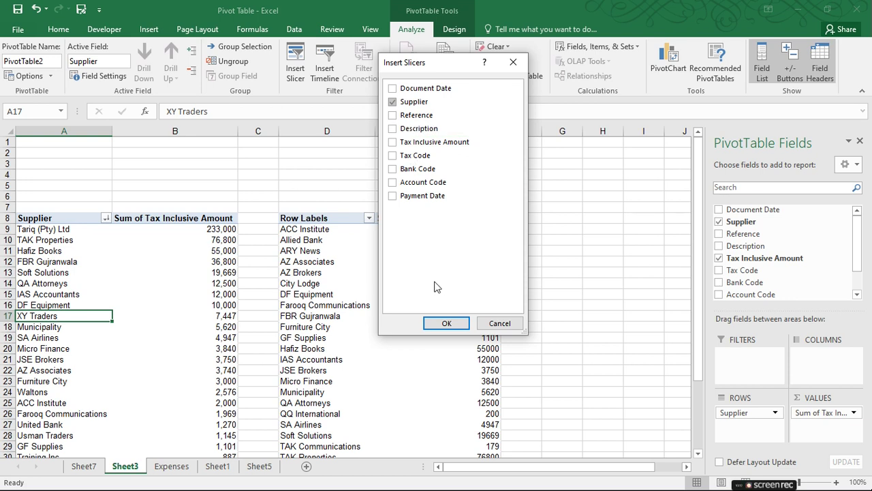
{"action": "left_click", "coordinate": [445, 321]}
Arrange the Supplier slicer's buttons in 4 columns and widen the slicer to about 7.14 inches, moving it clear of the first PivotTable.
{"action": "left_click_drag", "start_coordinate": [340, 224], "coordinate": [189, 181]}
{"action": "left_click_drag", "start_coordinate": [271, 251], "coordinate": [426, 252]}
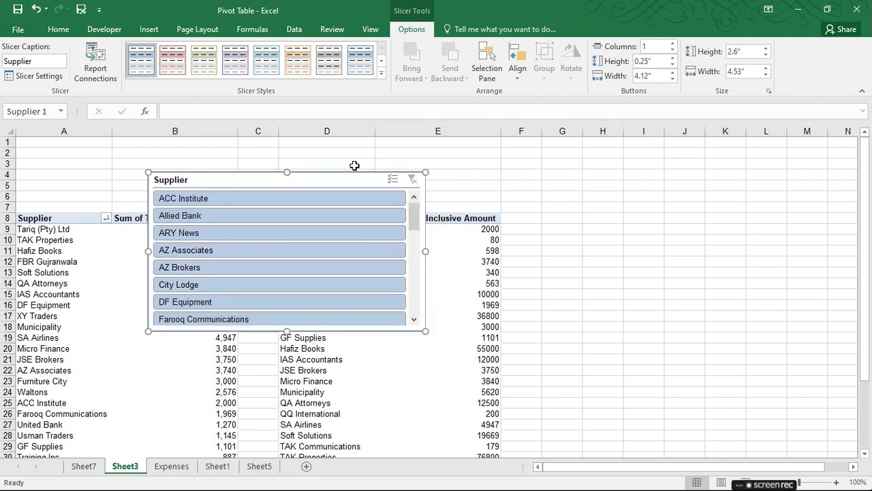
{"action": "left_click", "coordinate": [673, 43]}
{"action": "left_click", "coordinate": [673, 43]}
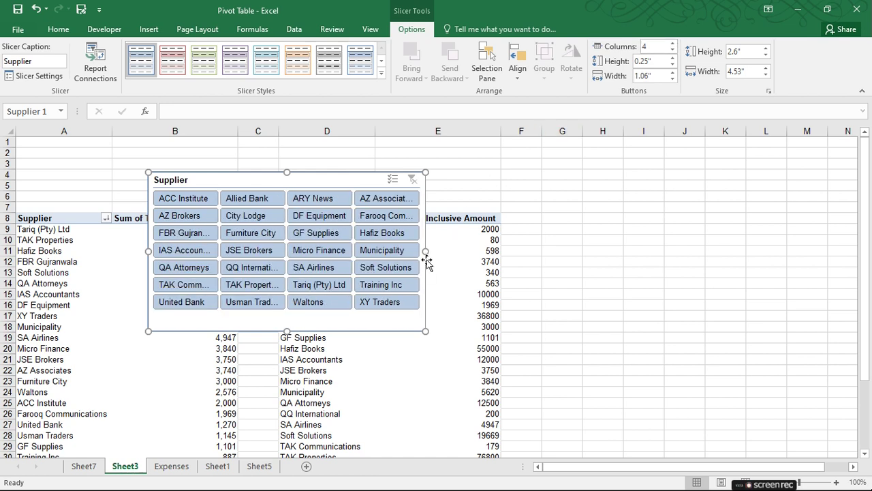
{"action": "left_click_drag", "start_coordinate": [424, 250], "coordinate": [586, 259]}
{"action": "left_click_drag", "start_coordinate": [291, 170], "coordinate": [514, 200]}
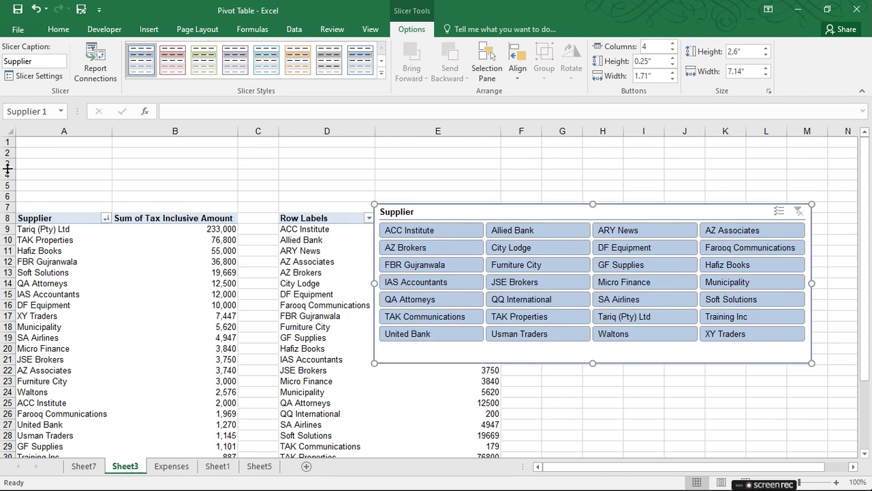
Insert nine more blank rows at row 3 to make room for the slicer above the PivotTables.
{"action": "left_click_drag", "start_coordinate": [8, 163], "coordinate": [8, 185]}
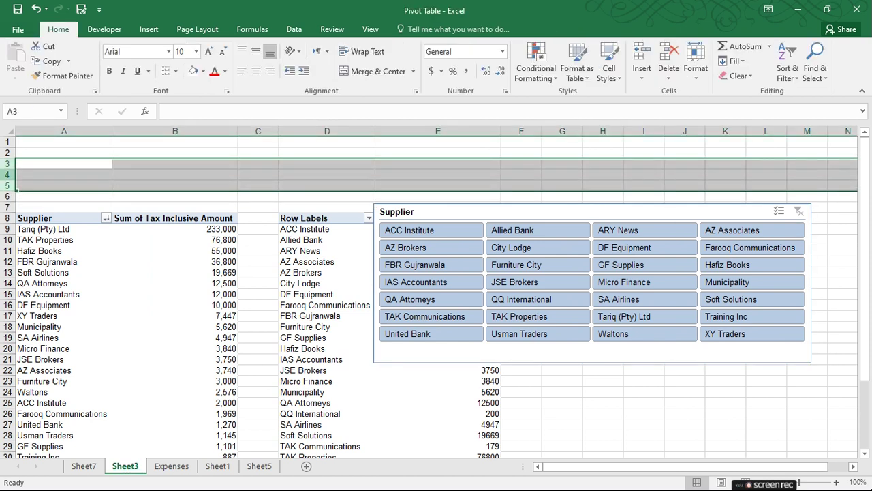
{"action": "key", "text": "ctrl+shift+plus"}
{"action": "key", "text": "ctrl+shift+plus"}
{"action": "key", "text": "ctrl+shift+plus"}
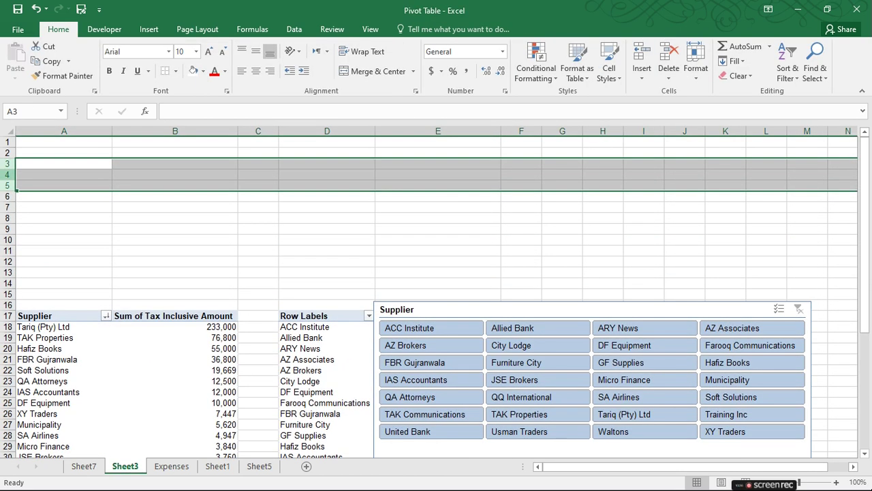
{"action": "left_click", "coordinate": [463, 266]}
Move the Supplier slicer above the PivotTables and fit it to columns A to E, ending at about row 14.
{"action": "left_click_drag", "start_coordinate": [517, 299], "coordinate": [155, 139]}
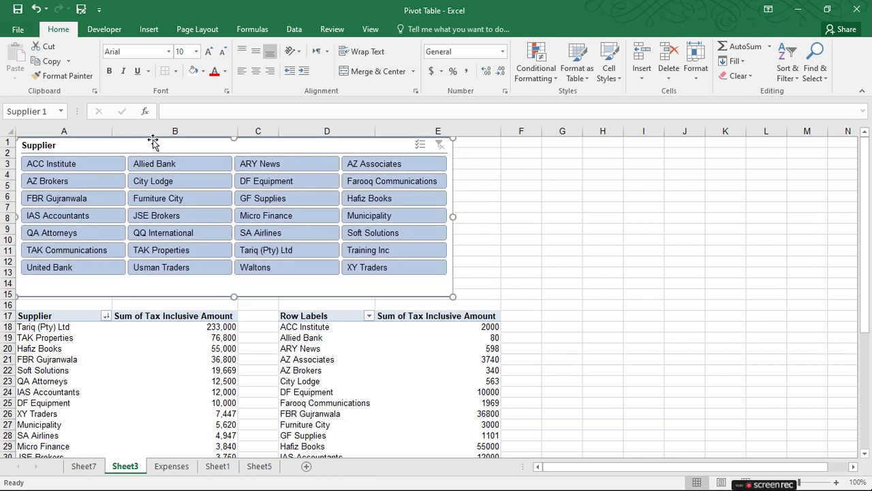
{"action": "left_click_drag", "start_coordinate": [453, 215], "coordinate": [500, 216]}
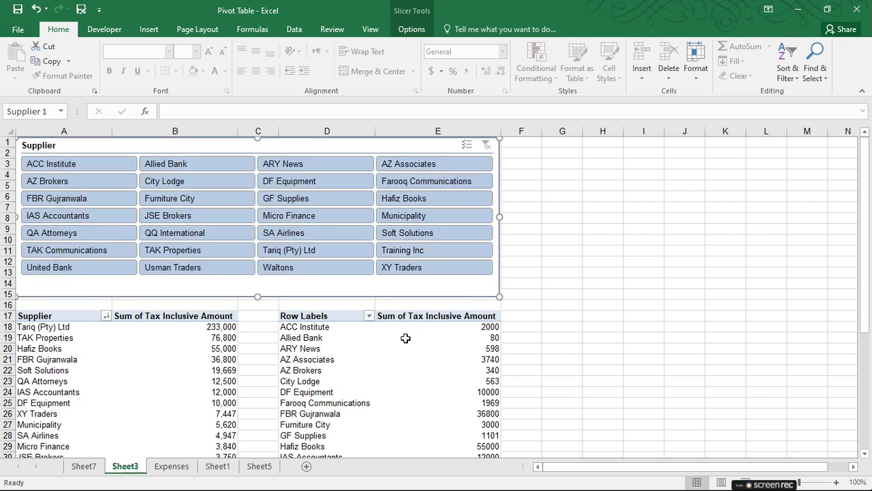
{"action": "left_click", "coordinate": [549, 326]}
{"action": "left_click", "coordinate": [275, 292]}
{"action": "left_click_drag", "start_coordinate": [257, 294], "coordinate": [300, 284]}
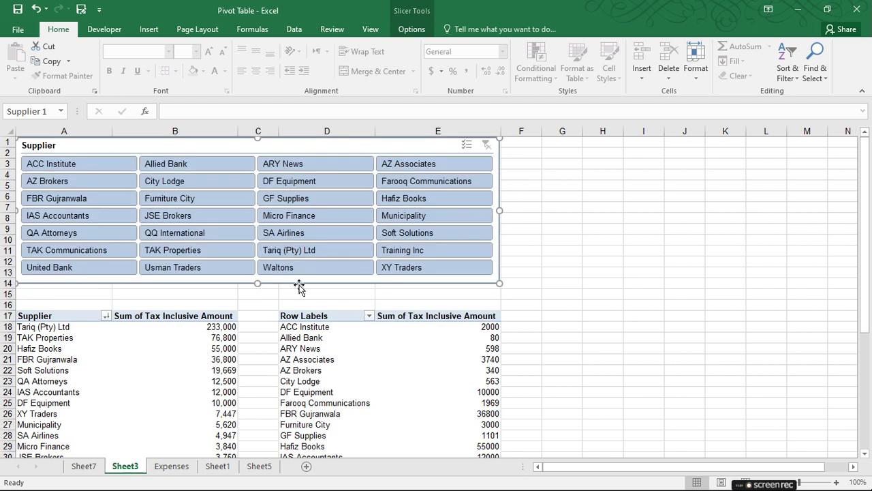
Delete blank row 15 between the slicer and the PivotTables.
{"action": "left_click", "coordinate": [196, 296]}
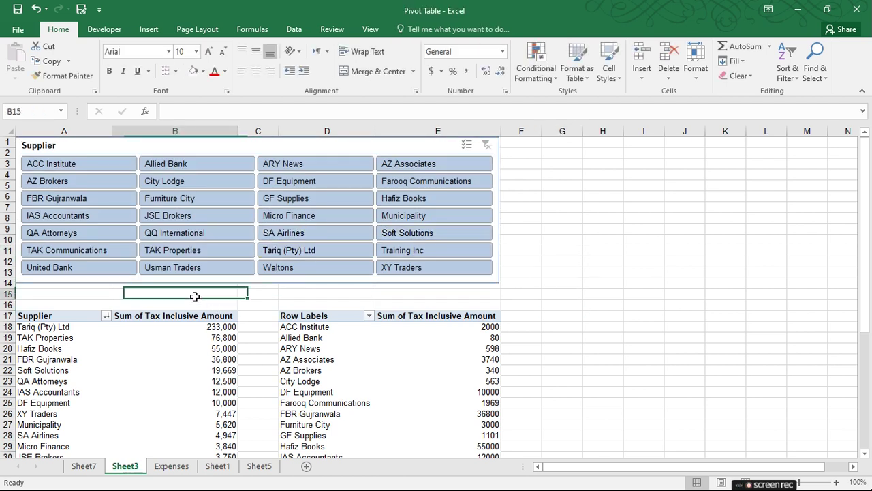
{"action": "key", "text": "shift+space"}
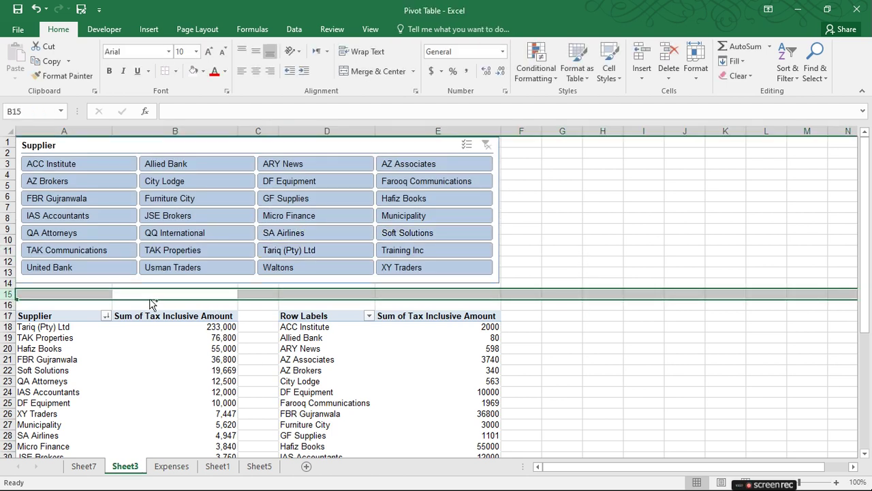
{"action": "key", "text": "ctrl+minus"}
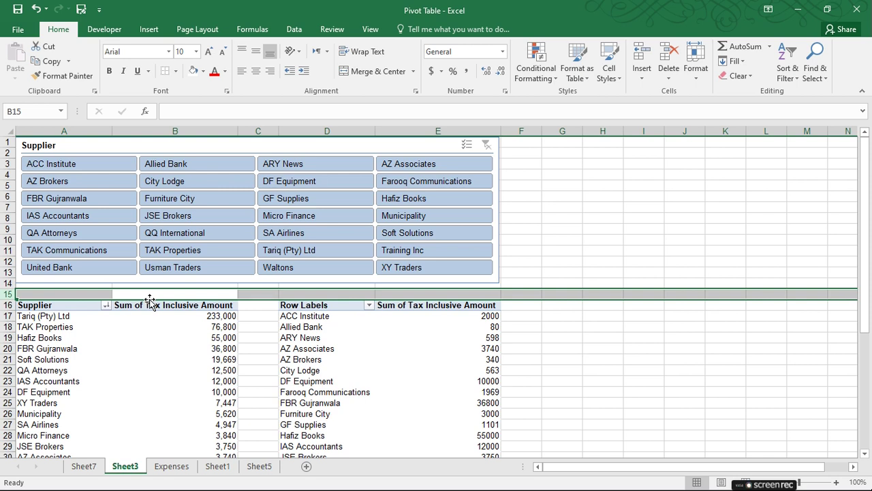
{"action": "scroll", "coordinate": [364, 401], "scroll_direction": "down", "scroll_amount": 1}
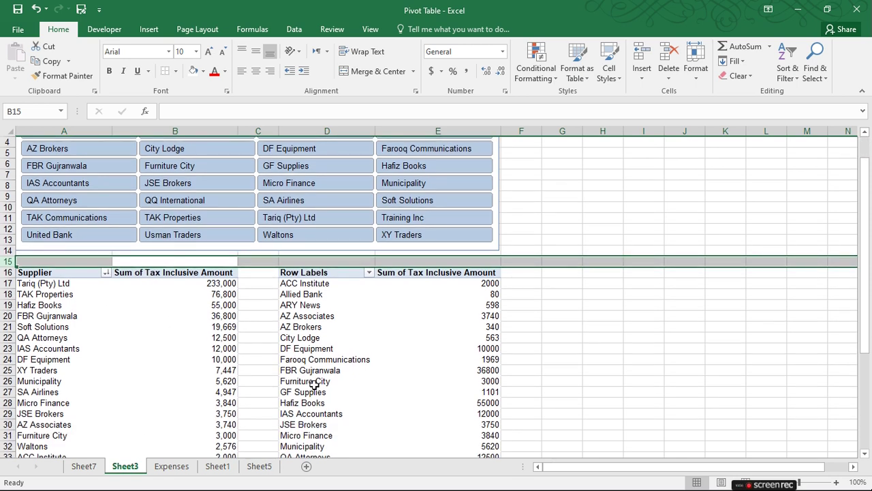
Filter the first PivotTable with the Supplier slicer, trying single suppliers such as Hafiz Books, QA Attorneys, XY Traders and ARY News, ending on GF Supplies.
{"action": "left_click", "coordinate": [258, 326]}
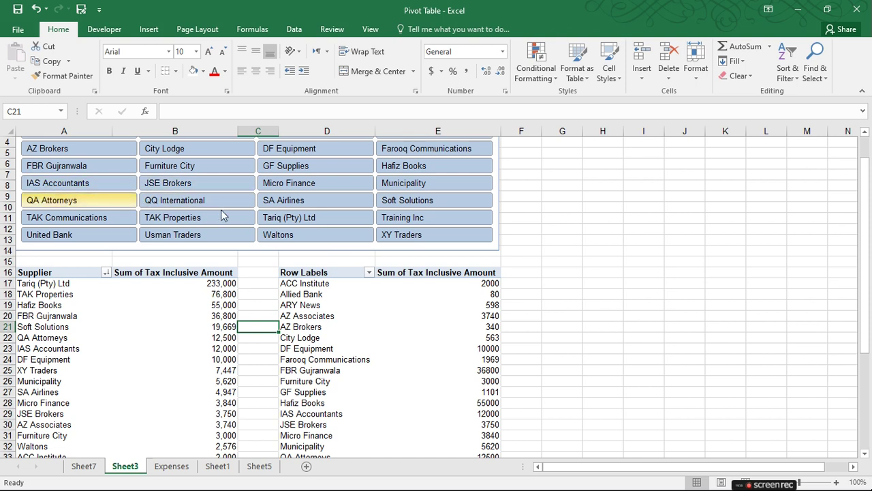
{"action": "left_click", "coordinate": [414, 167]}
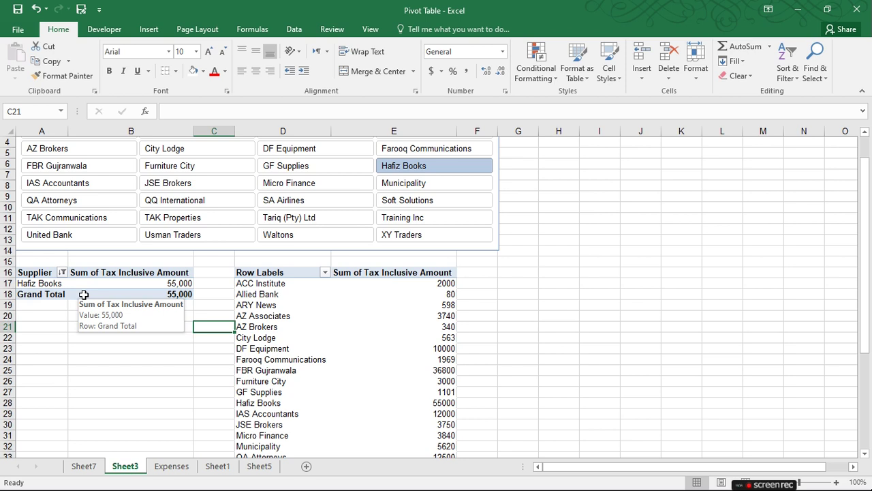
{"action": "left_click", "coordinate": [278, 188]}
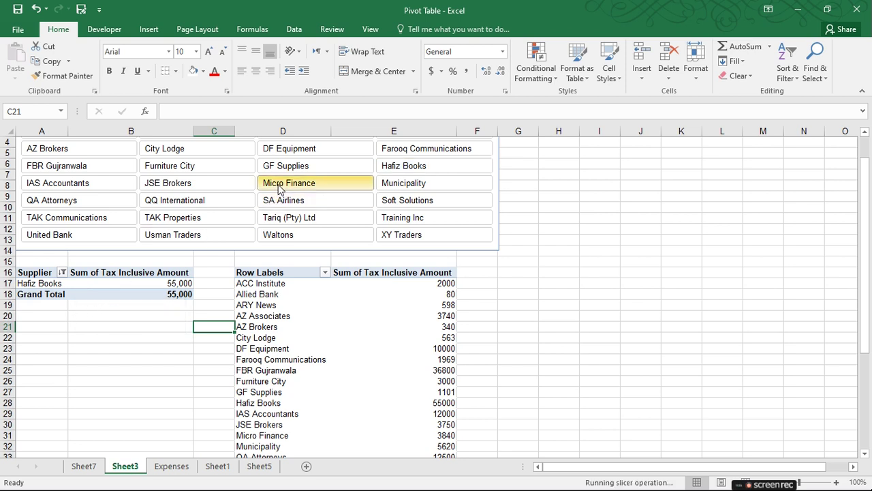
{"action": "left_click", "coordinate": [176, 199]}
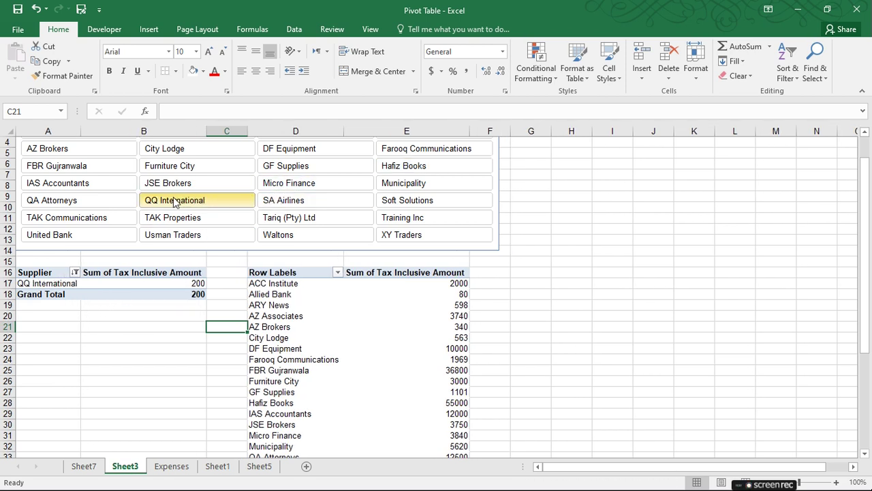
{"action": "left_click", "coordinate": [80, 203]}
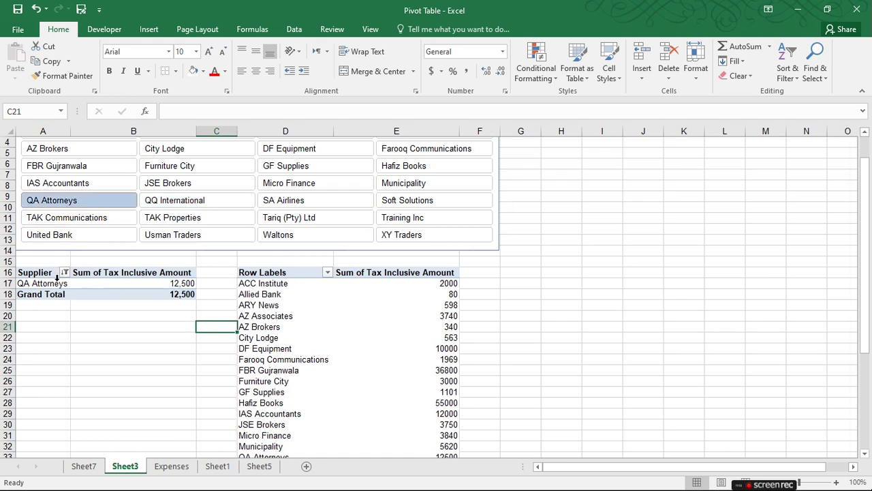
{"action": "left_click", "coordinate": [171, 235]}
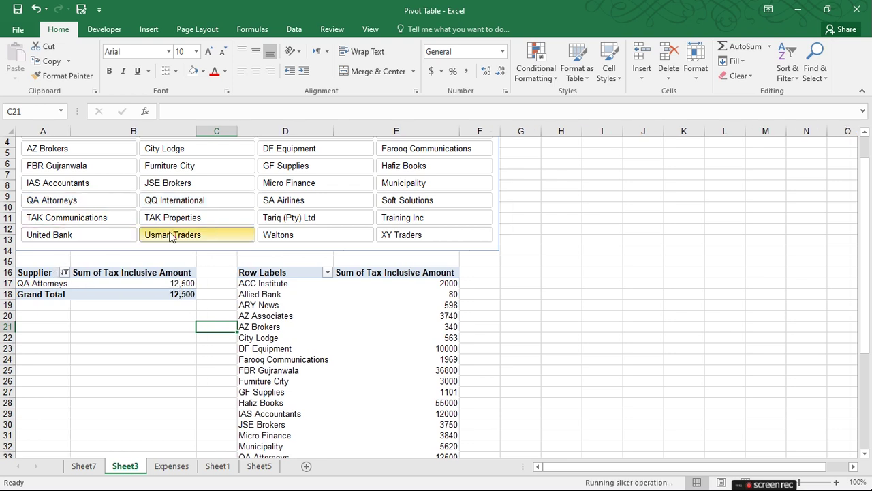
{"action": "left_click", "coordinate": [414, 237]}
{"action": "scroll", "coordinate": [265, 236], "scroll_direction": "up", "scroll_amount": 1}
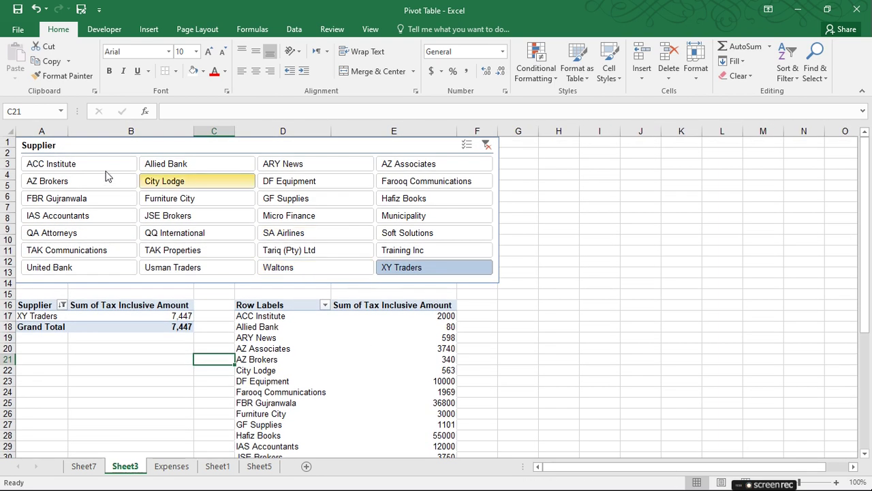
{"action": "left_click", "coordinate": [75, 163]}
{"action": "left_click", "coordinate": [407, 166]}
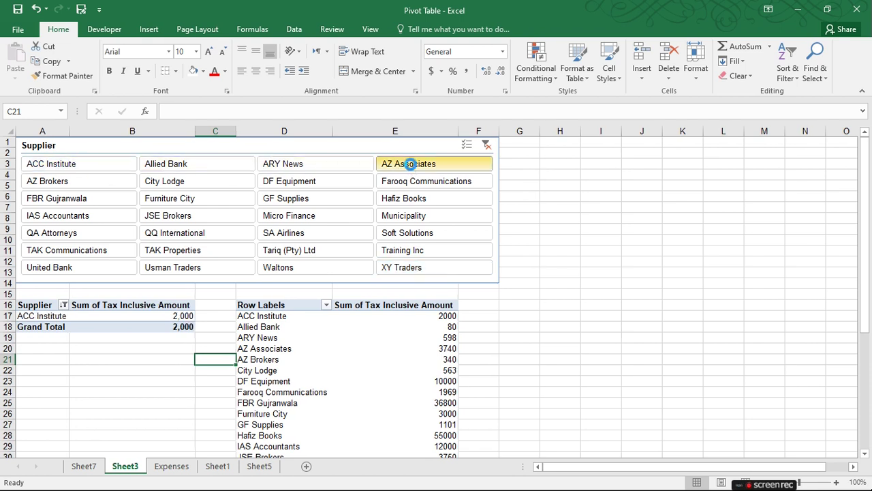
{"action": "left_click", "coordinate": [310, 169]}
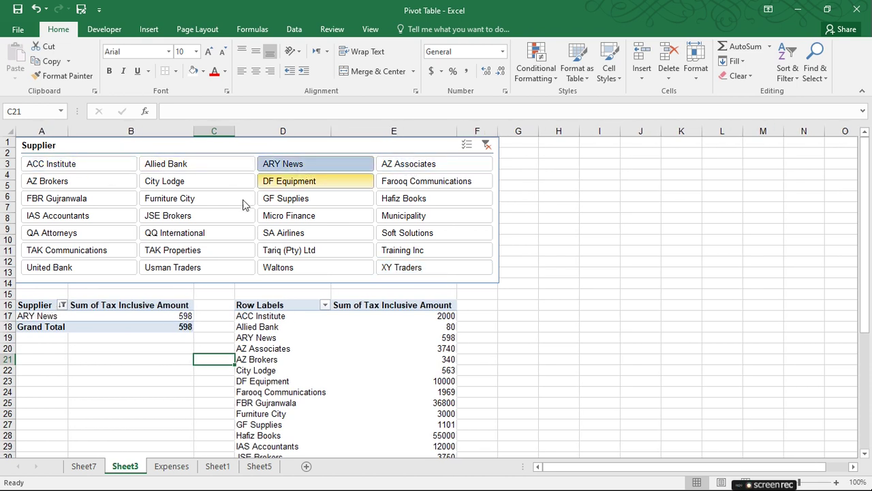
{"action": "left_click", "coordinate": [295, 205]}
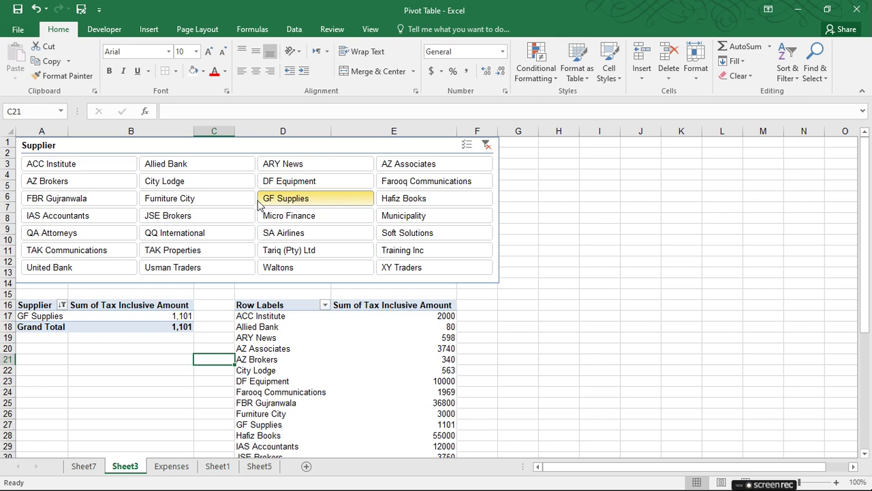
Filter the first PivotTable by Furniture City, JSE Brokers and Training Inc in turn, and clear the Supplier slicer's filter.
{"action": "left_click", "coordinate": [201, 202]}
{"action": "left_click", "coordinate": [184, 215]}
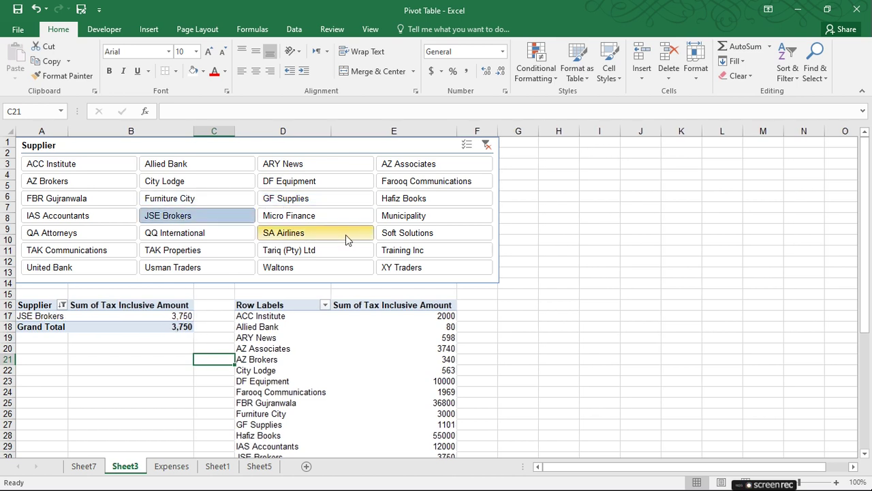
{"action": "left_click", "coordinate": [402, 251]}
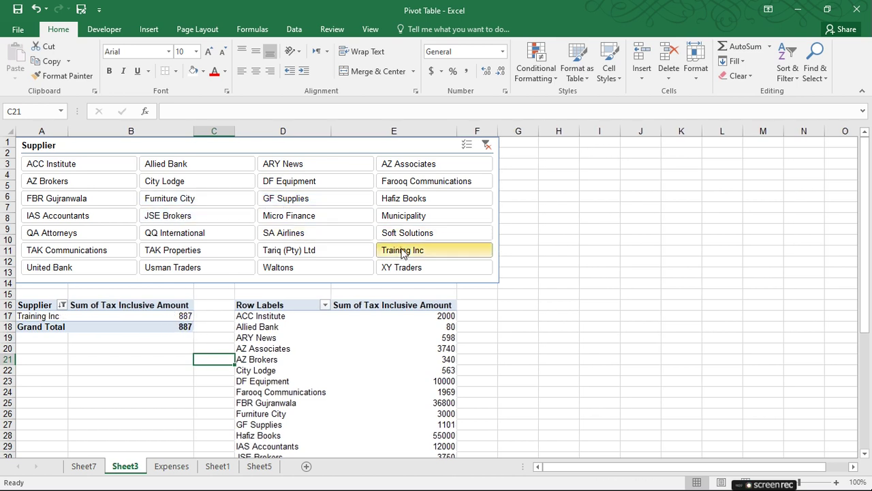
{"action": "left_click", "coordinate": [485, 144]}
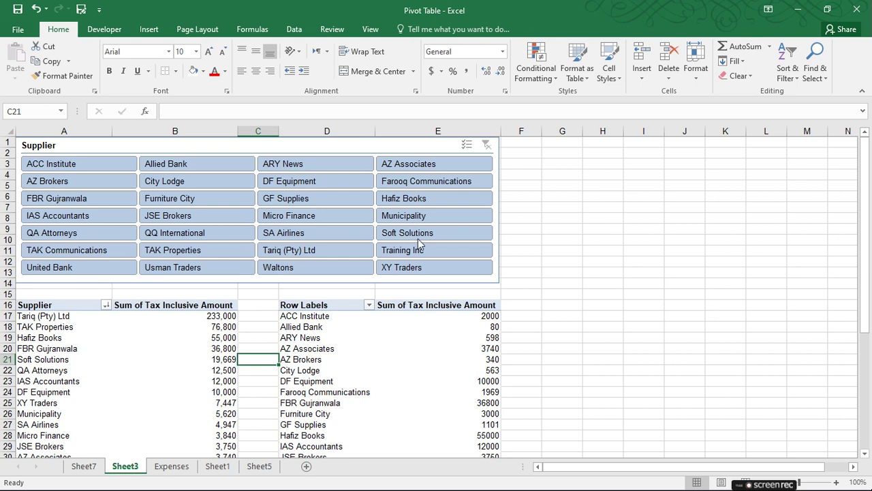
Check the first PivotTable's filter connections, keeping the Supplier slicer connected.
{"action": "left_click", "coordinate": [158, 359]}
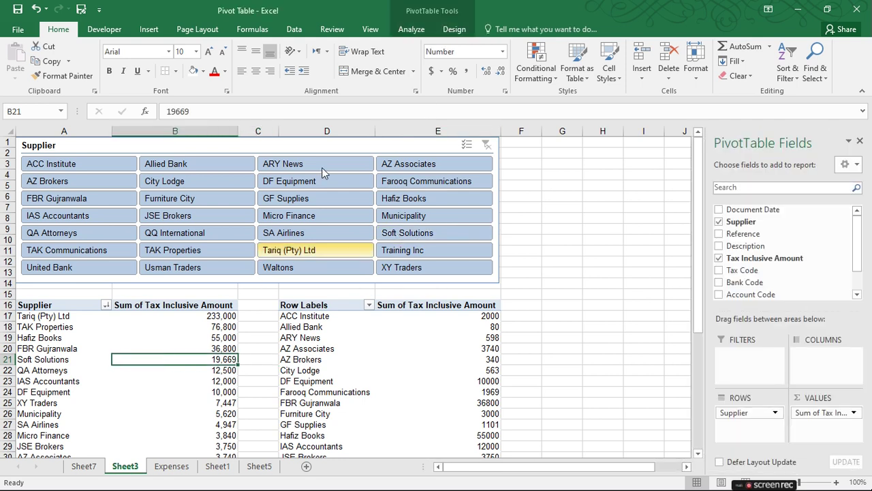
{"action": "left_click", "coordinate": [426, 31]}
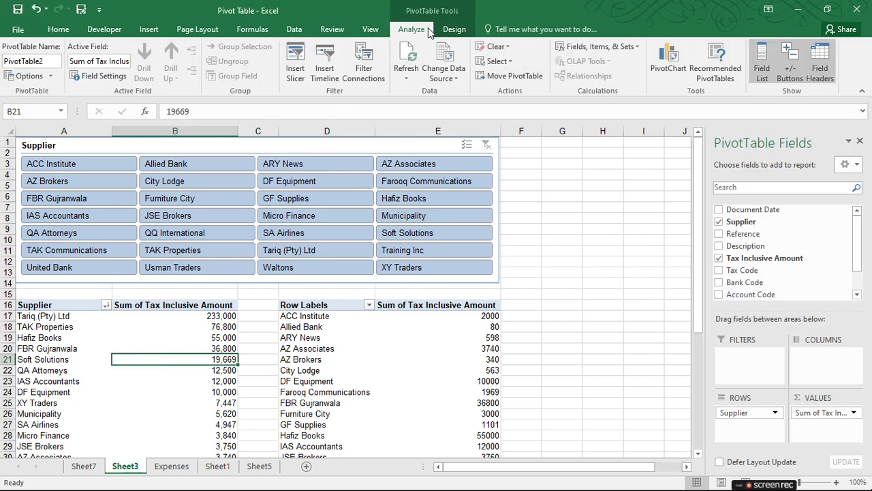
{"action": "left_click", "coordinate": [372, 69]}
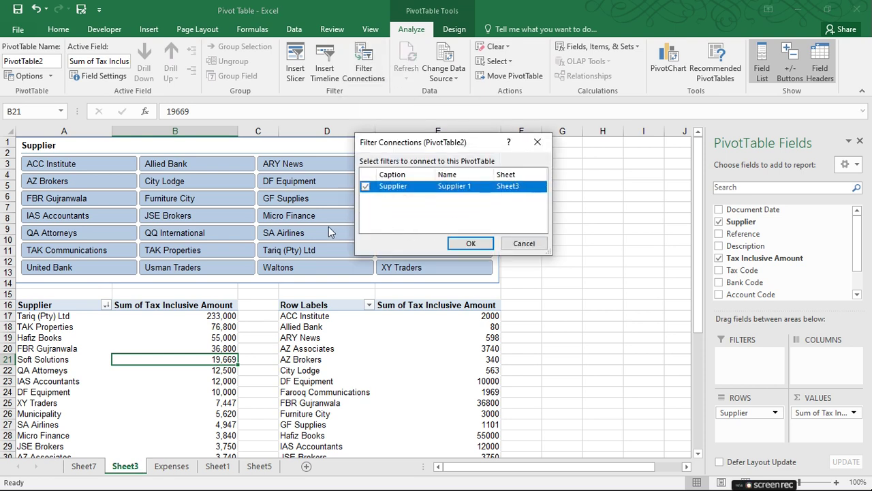
{"action": "left_click", "coordinate": [469, 244]}
Connect the second PivotTable to the Supplier slicer through its filter connections.
{"action": "left_click", "coordinate": [391, 353]}
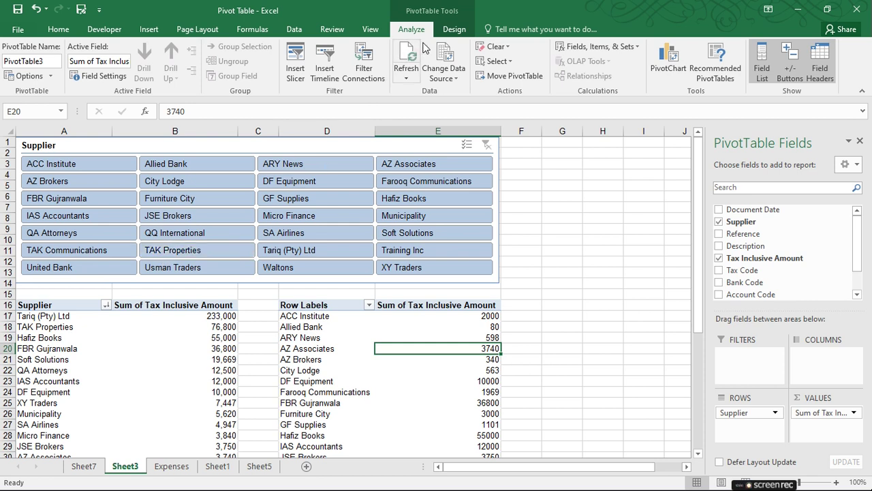
{"action": "left_click", "coordinate": [365, 71]}
{"action": "left_click", "coordinate": [365, 186]}
{"action": "left_click", "coordinate": [470, 243]}
Test the slicer on both PivotTables with single suppliers such as Waltons, Farooq Communications, AZ Associates and IAS Accountants, and clear the filter.
{"action": "left_click", "coordinate": [267, 272]}
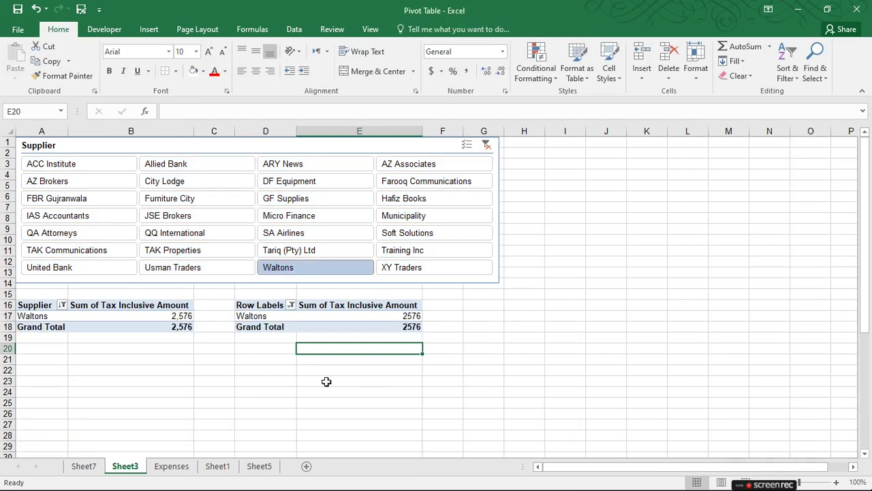
{"action": "left_click", "coordinate": [432, 216]}
{"action": "left_click", "coordinate": [409, 179]}
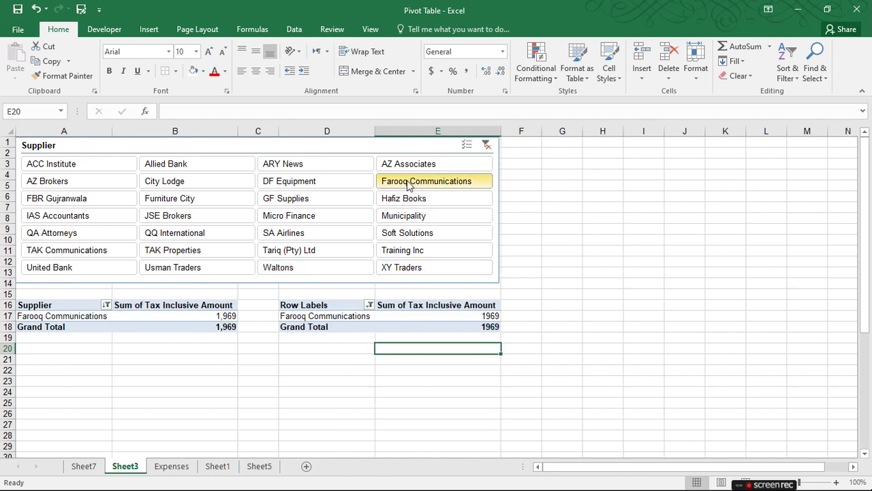
{"action": "left_click", "coordinate": [293, 163]}
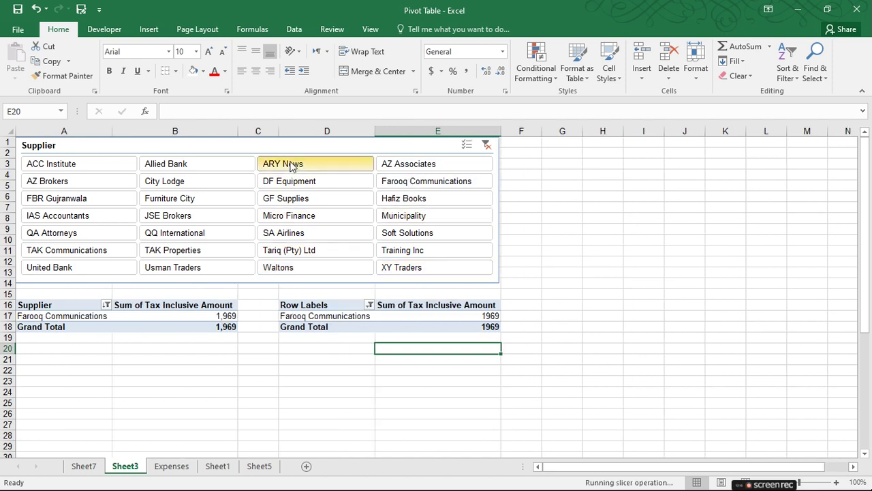
{"action": "left_click", "coordinate": [415, 163]}
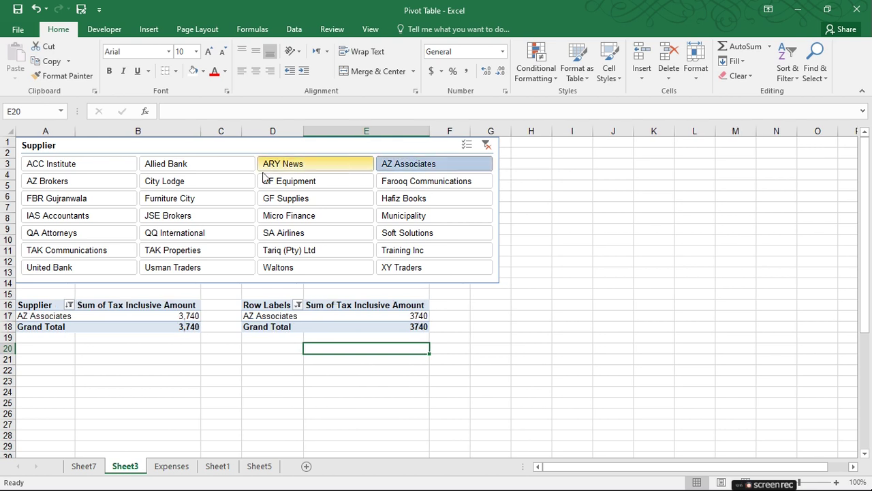
{"action": "left_click", "coordinate": [157, 167]}
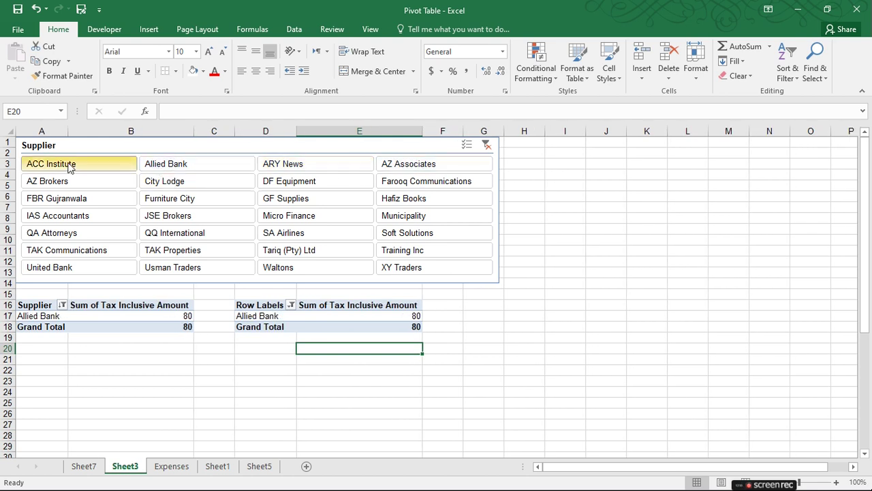
{"action": "left_click", "coordinate": [72, 166]}
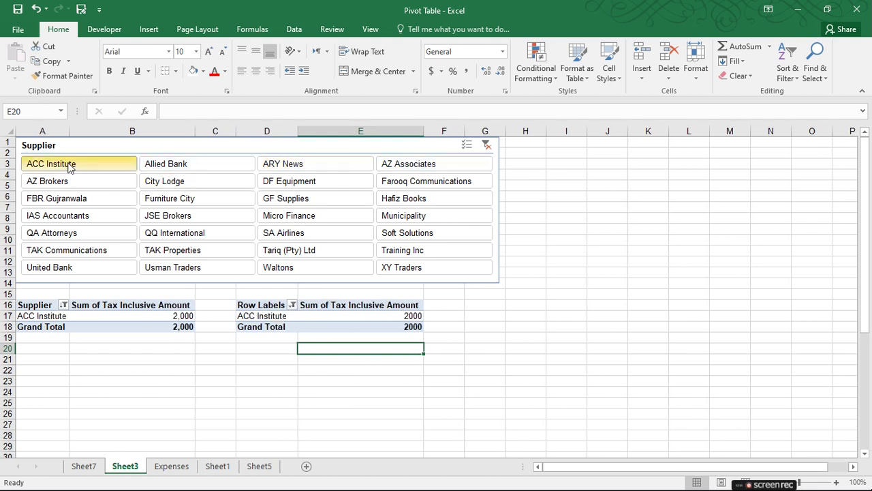
{"action": "left_click", "coordinate": [85, 219]}
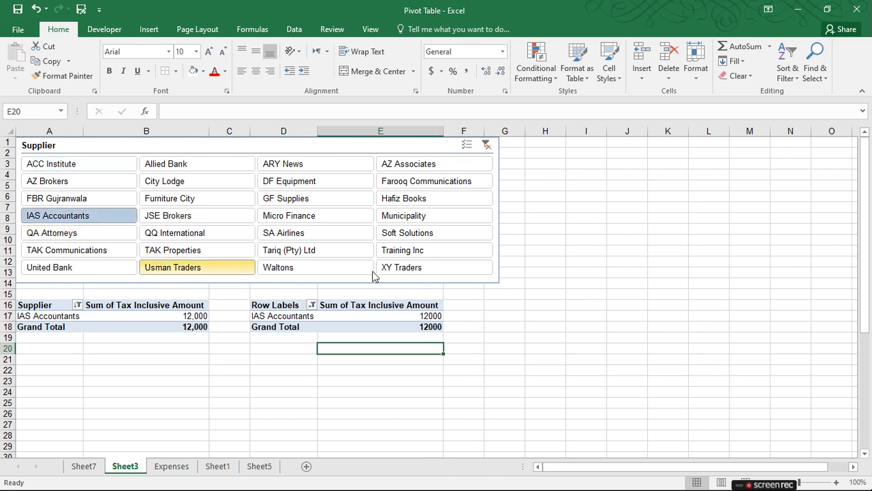
{"action": "left_click", "coordinate": [486, 145]}
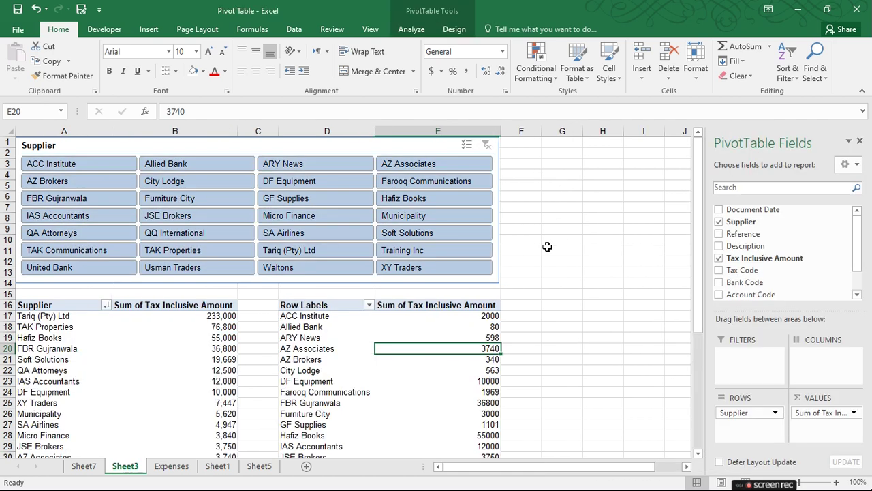
Examine the PivotTables and the source records with their date columns on the Expenses sheet and Sheet1, and return to Sheet3.
{"action": "scroll", "coordinate": [551, 294], "scroll_direction": "down", "scroll_amount": 1}
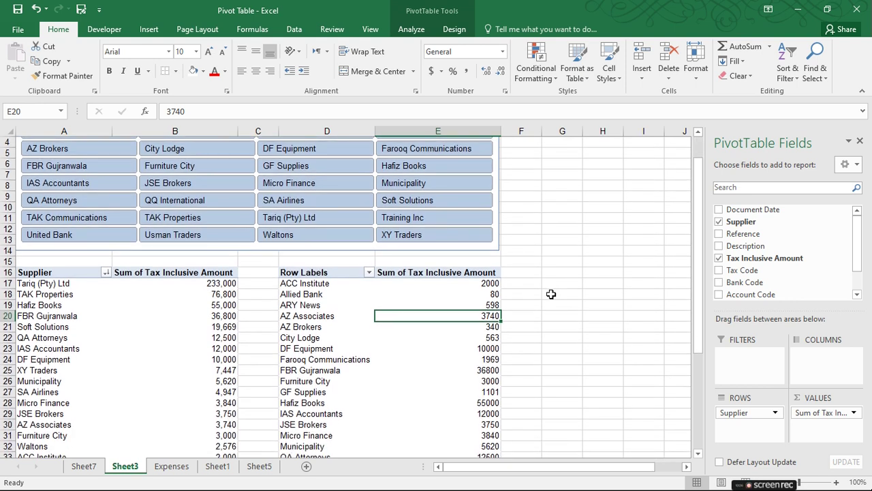
{"action": "scroll", "coordinate": [594, 278], "scroll_direction": "up", "scroll_amount": 1}
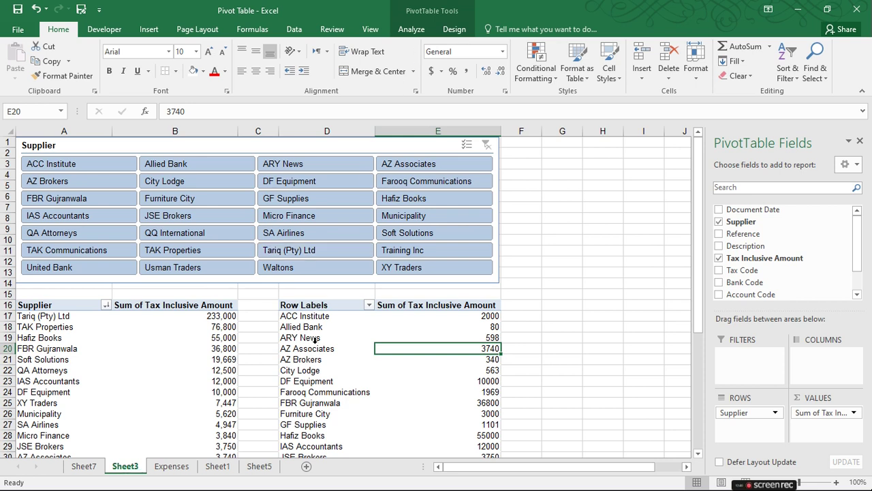
{"action": "left_click", "coordinate": [315, 304]}
{"action": "left_click", "coordinate": [411, 31]}
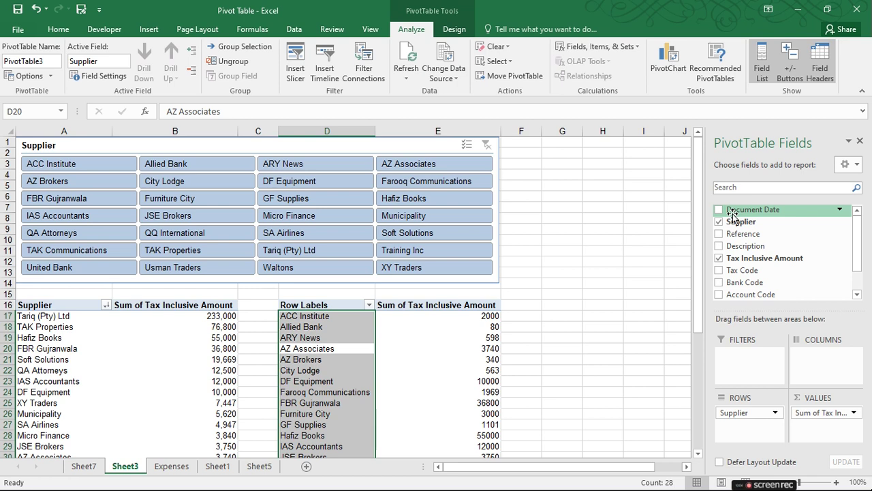
{"action": "left_click", "coordinate": [171, 466]}
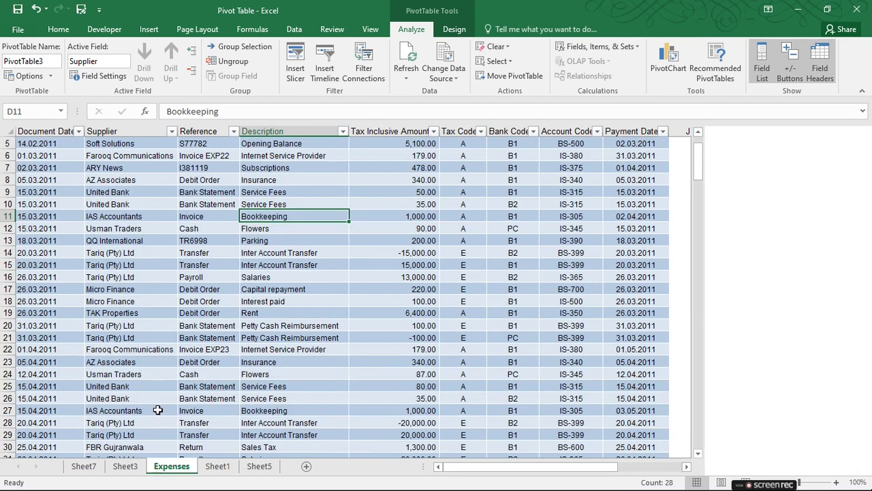
{"action": "left_click", "coordinate": [45, 218]}
{"action": "scroll", "coordinate": [45, 224], "scroll_direction": "up", "scroll_amount": 2}
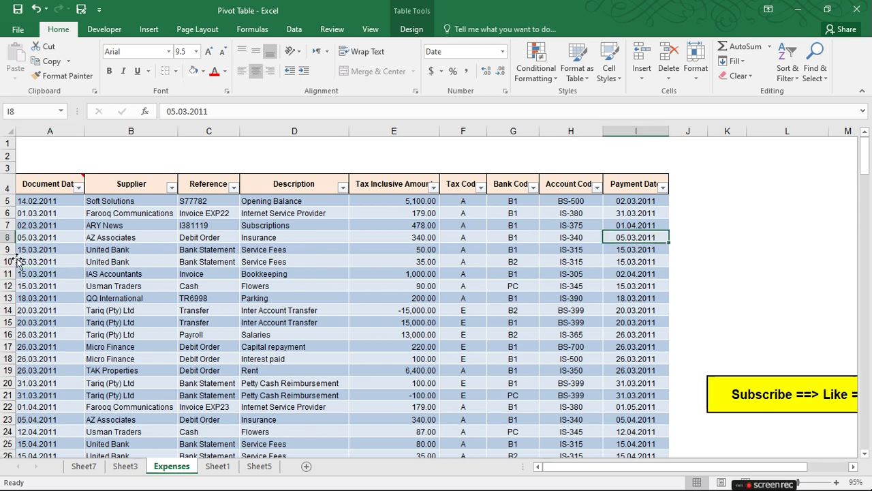
{"action": "left_click", "coordinate": [22, 225]}
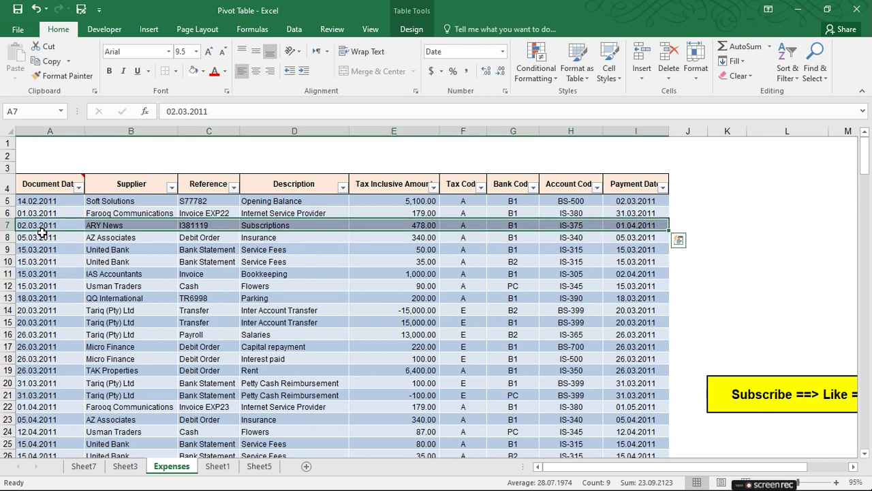
{"action": "left_click", "coordinate": [658, 260]}
{"action": "left_click", "coordinate": [208, 469]}
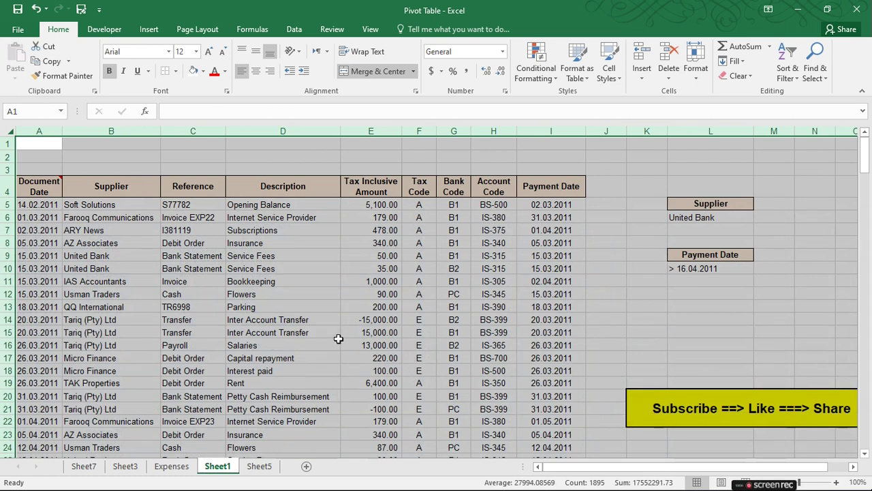
{"action": "left_click", "coordinate": [124, 466]}
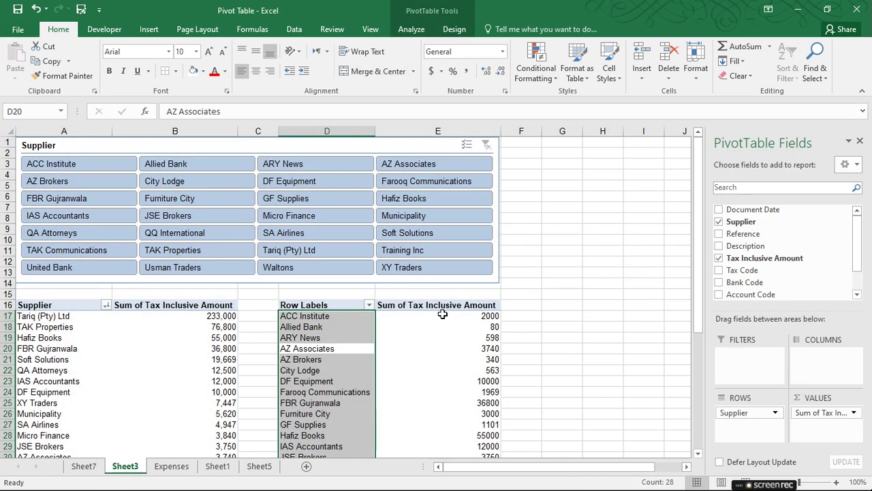
Insert a Payment Date timeline for the second PivotTable.
{"action": "left_click", "coordinate": [532, 239]}
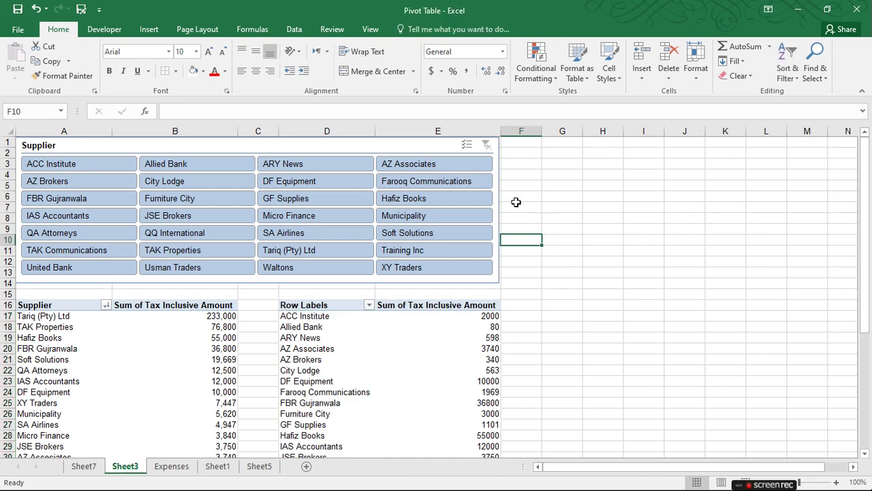
{"action": "left_click", "coordinate": [382, 347]}
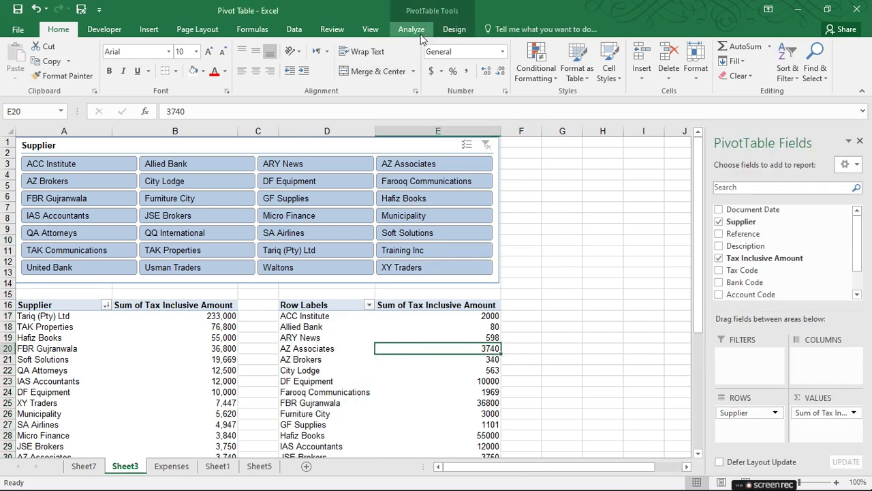
{"action": "left_click", "coordinate": [415, 31]}
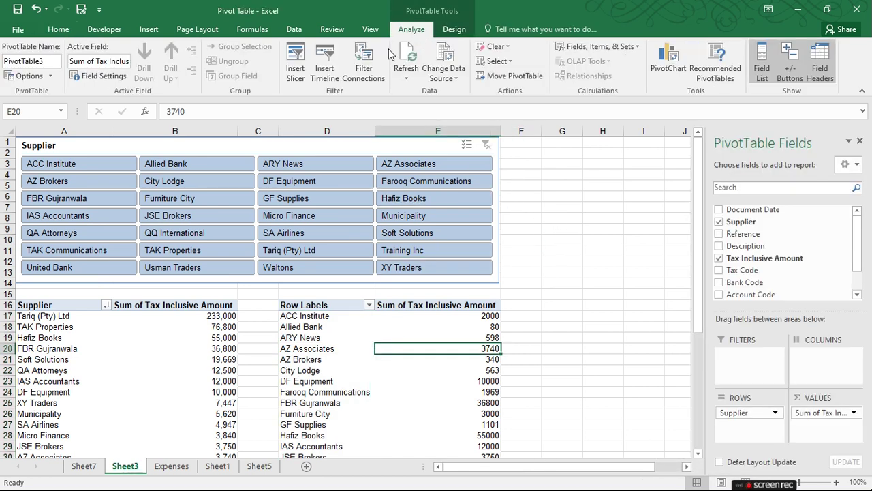
{"action": "left_click", "coordinate": [325, 77]}
{"action": "left_click_drag", "start_coordinate": [453, 116], "coordinate": [552, 150]}
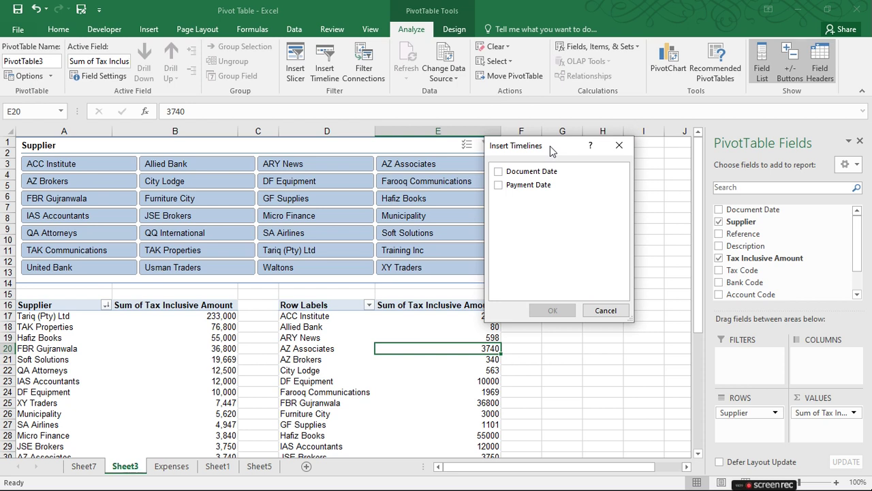
{"action": "left_click", "coordinate": [519, 186]}
{"action": "left_click", "coordinate": [549, 311]}
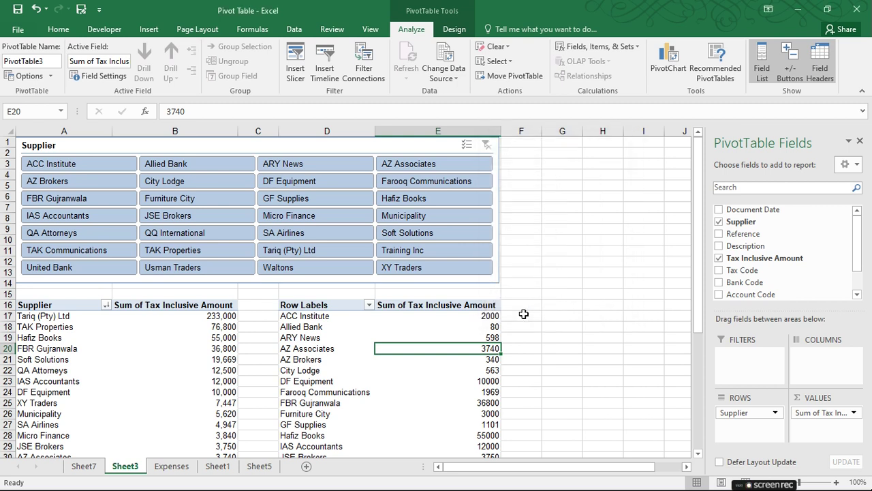
Place the Payment Date timeline beside the Supplier slicer, starting at column F, and widen it to about 4.28".
{"action": "left_click_drag", "start_coordinate": [337, 264], "coordinate": [588, 145]}
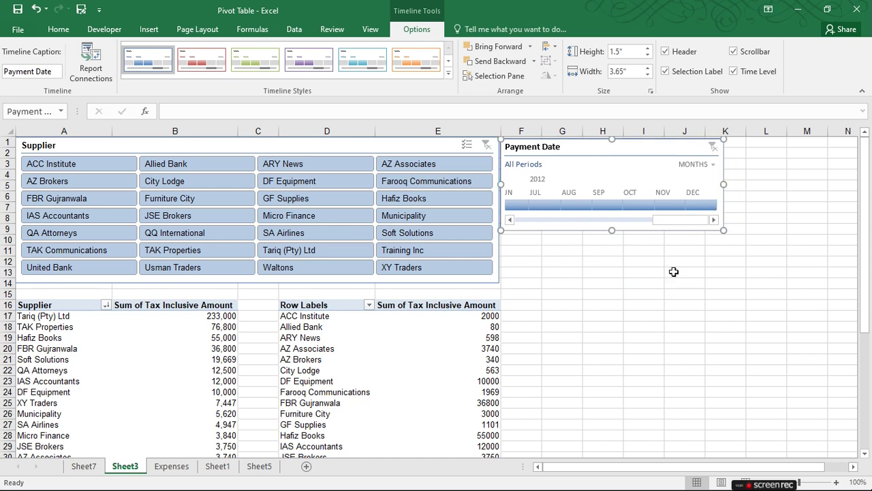
{"action": "left_click_drag", "start_coordinate": [724, 184], "coordinate": [762, 185]}
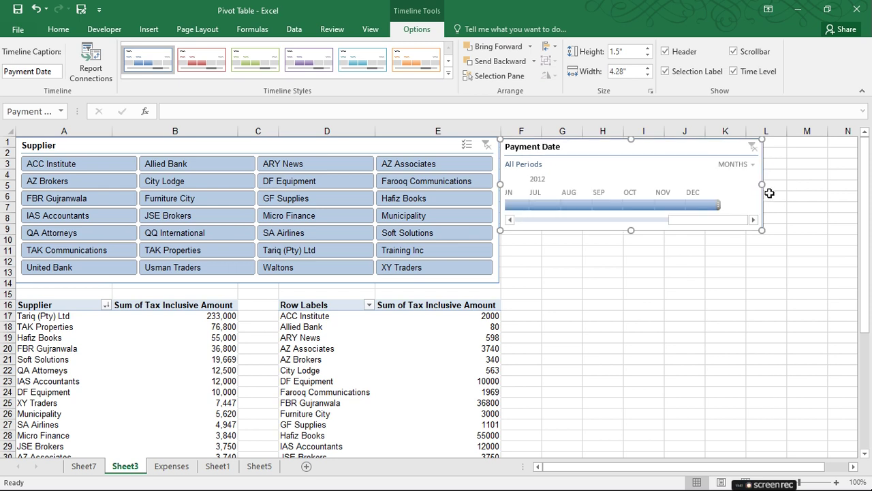
Try filtering the second PivotTable to Jun 2012 with the timeline, realign the timeline beside the slicer, and clear the date filter.
{"action": "left_click", "coordinate": [522, 205]}
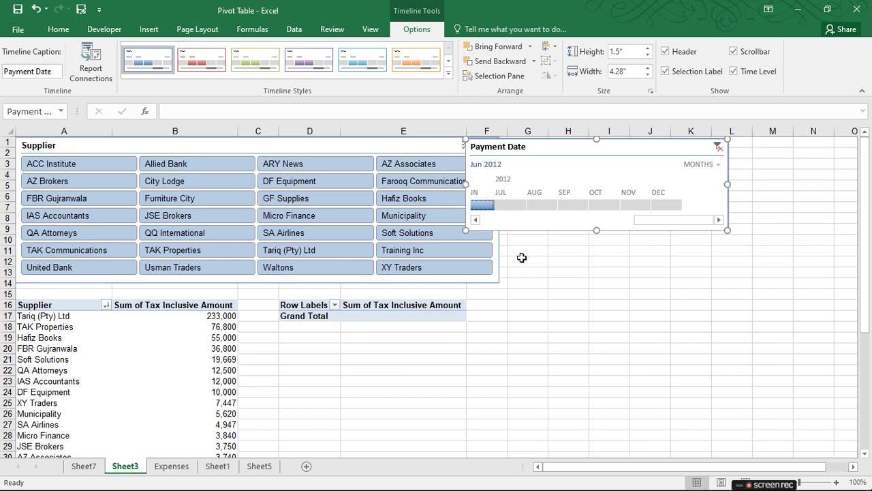
{"action": "left_click_drag", "start_coordinate": [576, 146], "coordinate": [608, 135]}
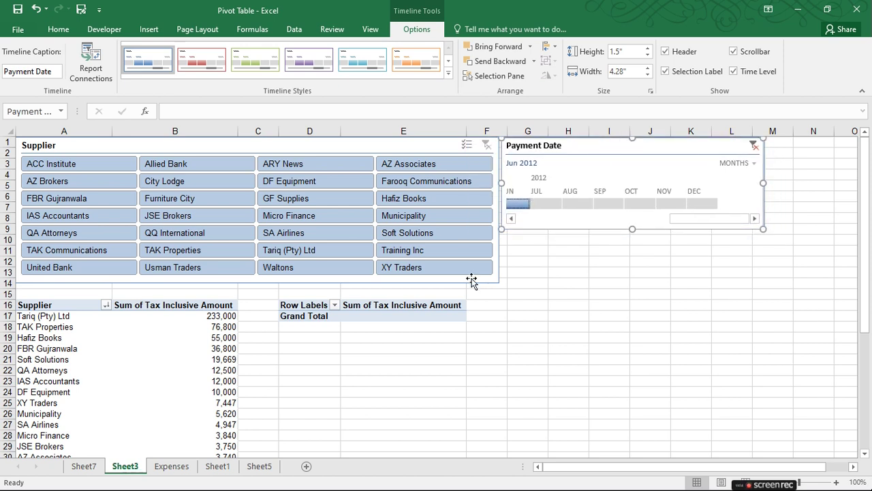
{"action": "left_click", "coordinate": [753, 145]}
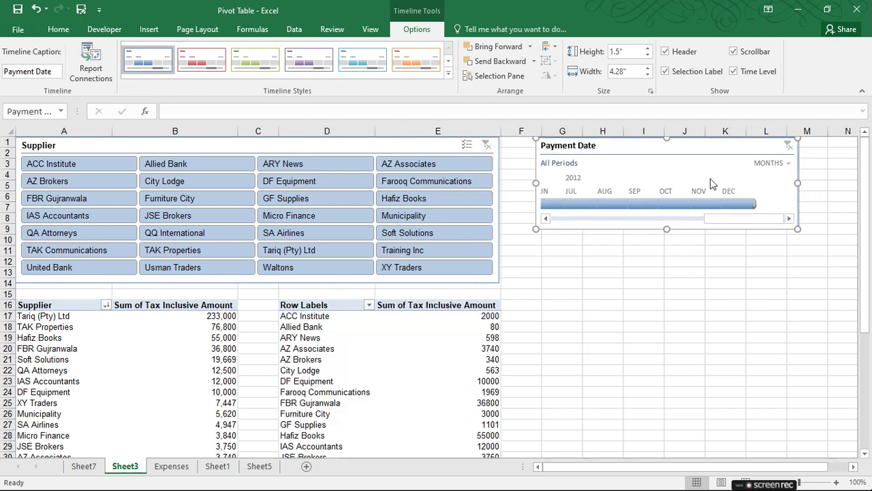
Connect the first PivotTable to the Payment Date timeline so that it filters both PivotTables.
{"action": "left_click", "coordinate": [301, 376]}
{"action": "left_click", "coordinate": [332, 359]}
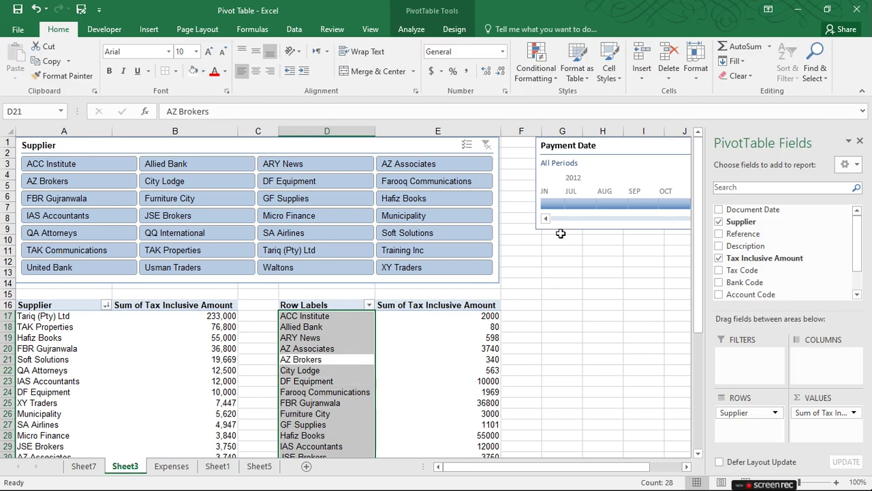
{"action": "left_click", "coordinate": [200, 370]}
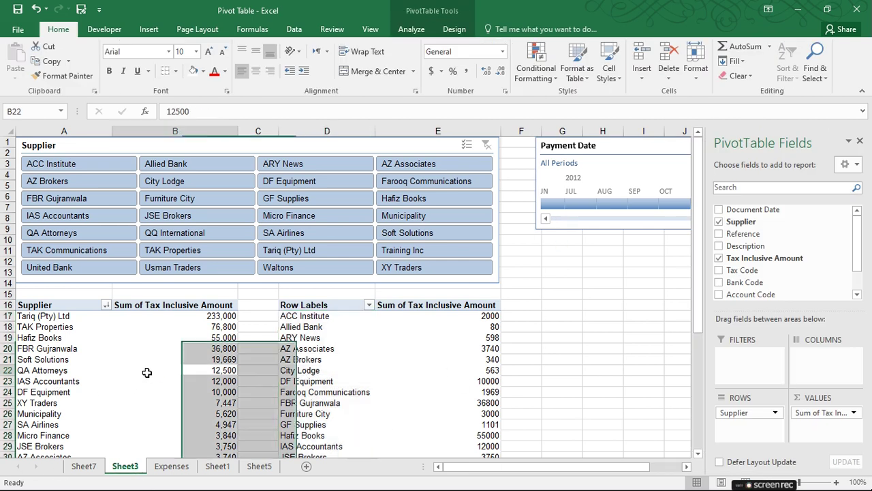
{"action": "left_click", "coordinate": [412, 30]}
{"action": "left_click", "coordinate": [347, 79]}
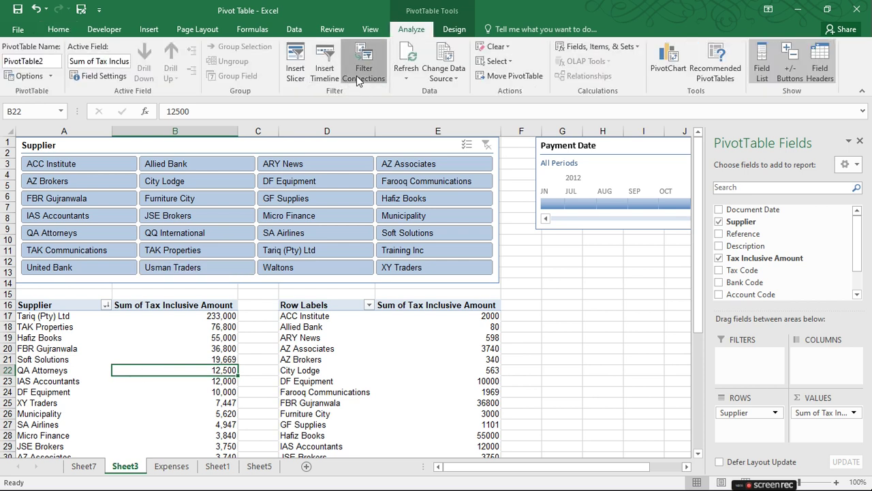
{"action": "left_click", "coordinate": [365, 186]}
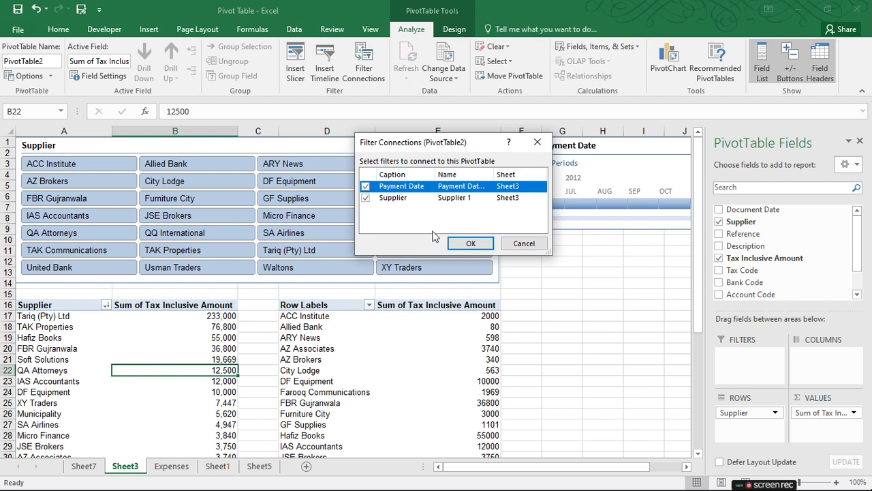
{"action": "left_click", "coordinate": [471, 243]}
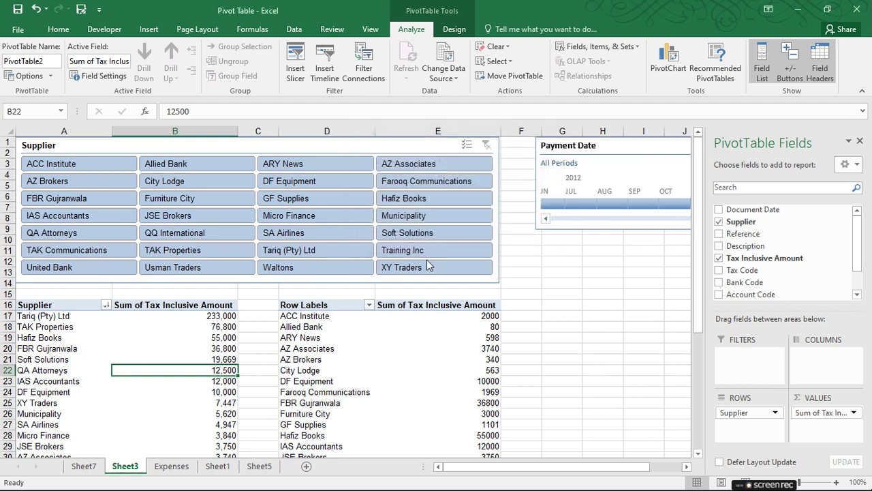
Try filtering both PivotTables to single months such as Jul 2012 and Aug 2012 with the timeline, and clear the date filter.
{"action": "left_click", "coordinate": [569, 204]}
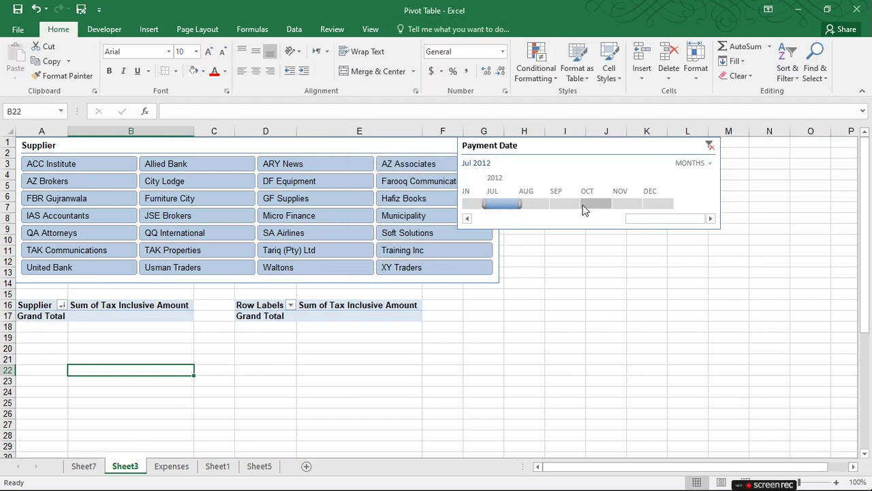
{"action": "left_click", "coordinate": [560, 205]}
{"action": "left_click", "coordinate": [534, 204]}
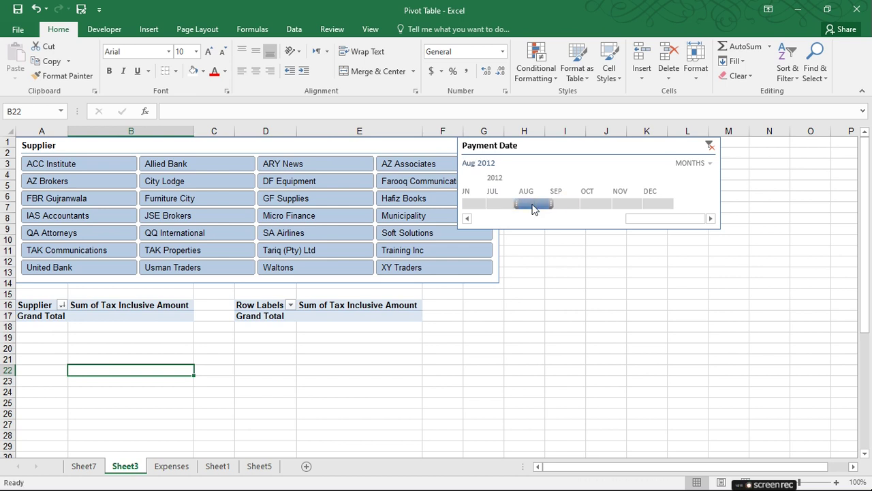
{"action": "left_click", "coordinate": [708, 146]}
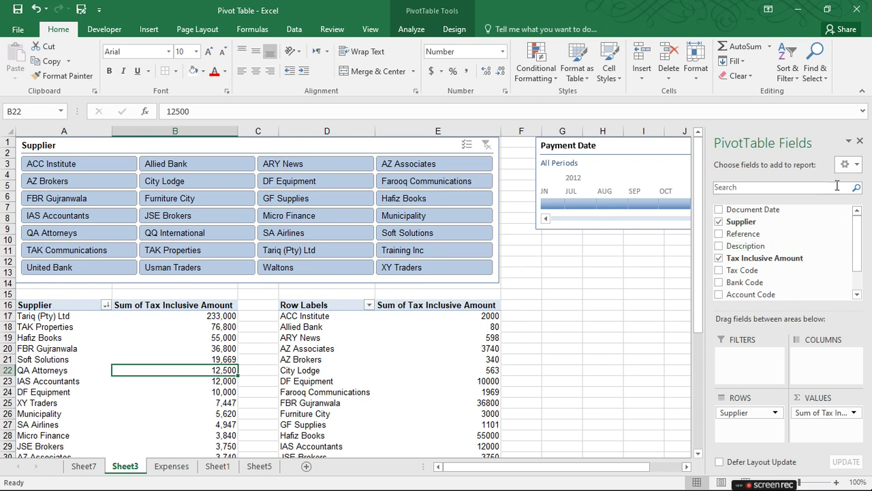
Hide the PivotTable field list and switch the Payment Date timeline's time level to quarters.
{"action": "left_click", "coordinate": [860, 141]}
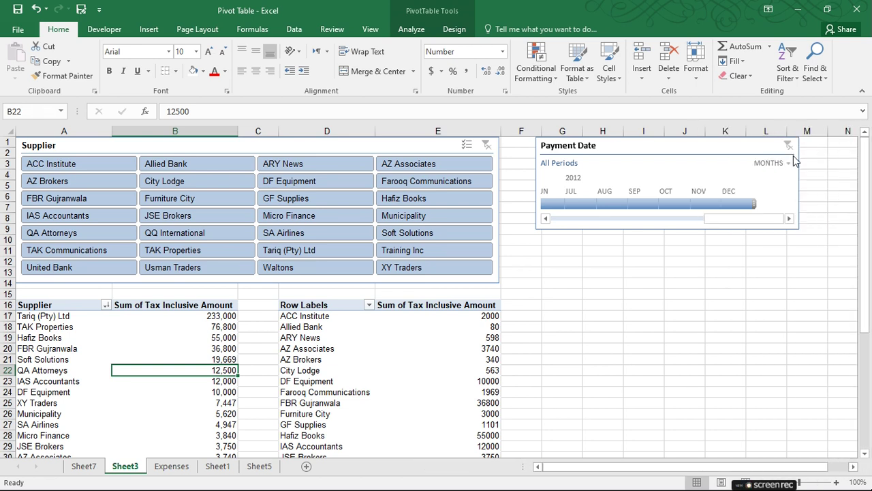
{"action": "left_click", "coordinate": [789, 165]}
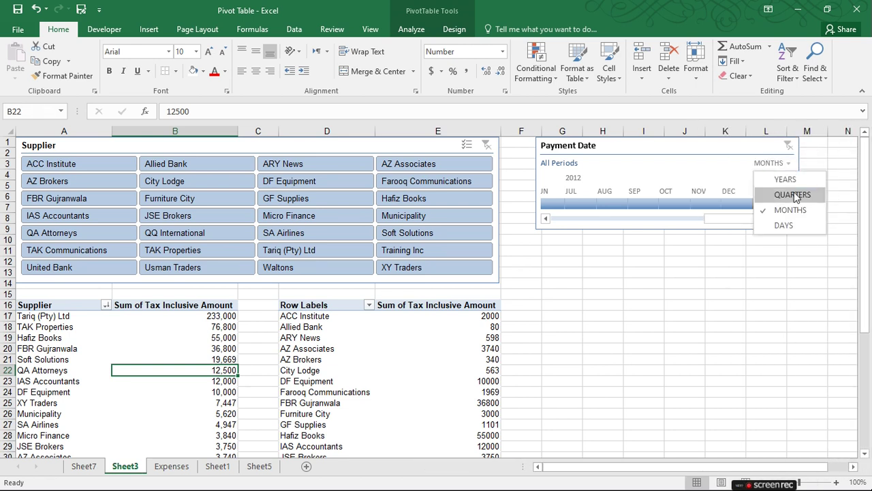
{"action": "left_click", "coordinate": [791, 195]}
Try filtering both PivotTables by single quarters on the timeline, from Q1 2011 through to Q2 2012.
{"action": "left_click", "coordinate": [547, 204]}
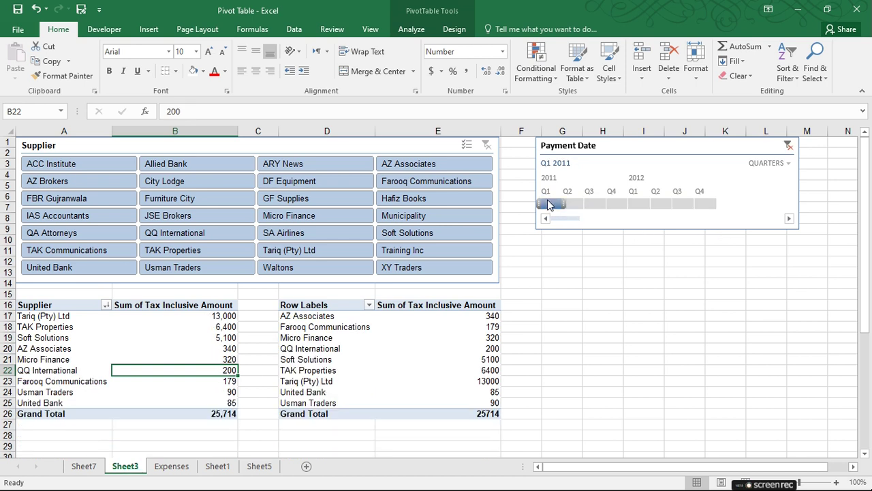
{"action": "left_click_drag", "start_coordinate": [555, 204], "coordinate": [577, 204]}
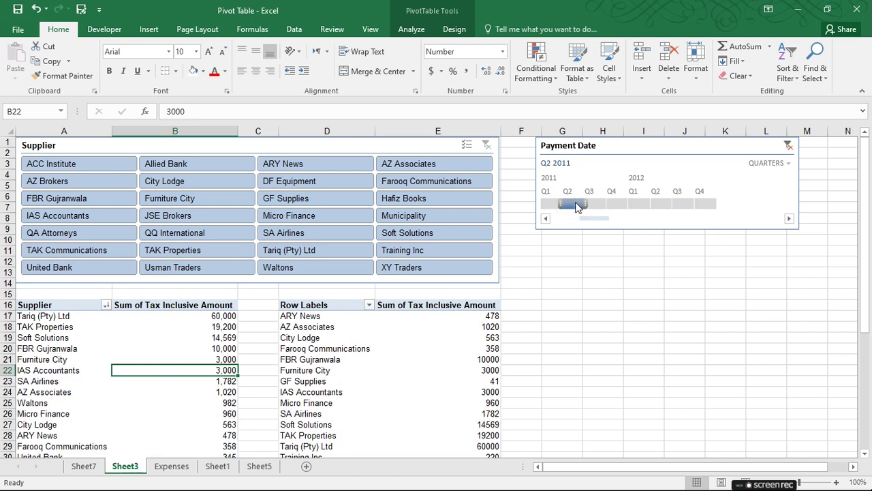
{"action": "left_click", "coordinate": [544, 204]}
{"action": "left_click", "coordinate": [598, 206]}
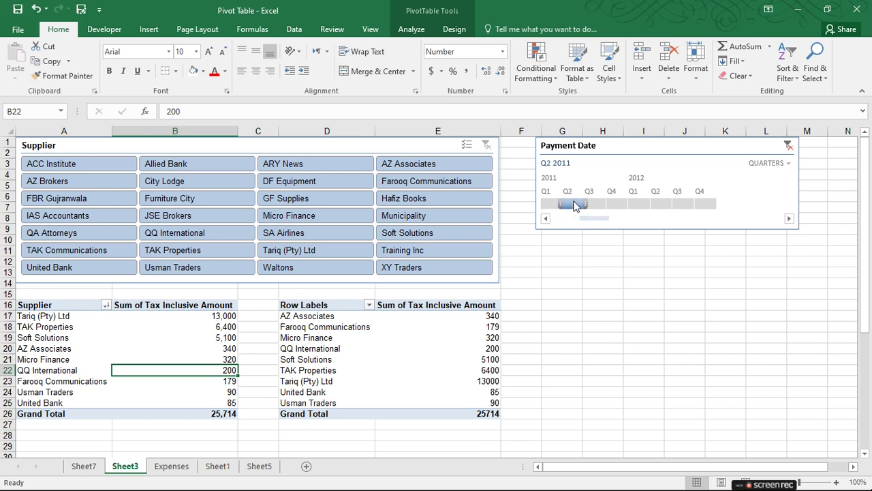
{"action": "left_click", "coordinate": [615, 206]}
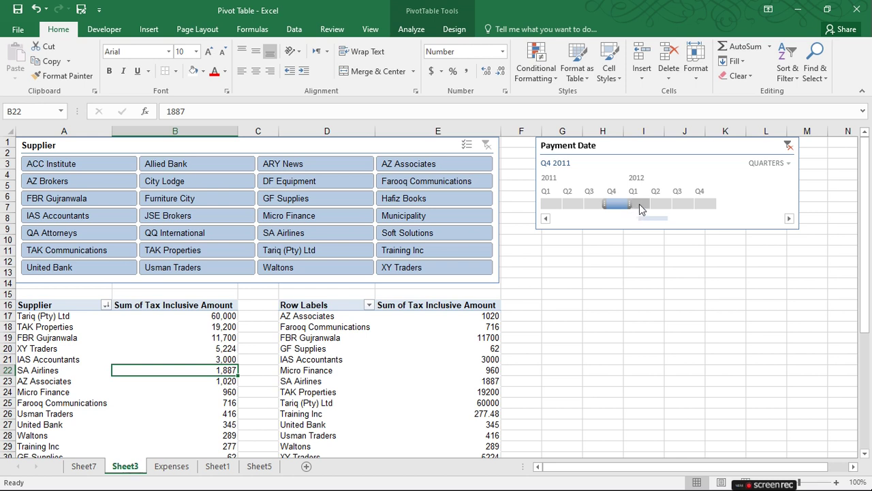
{"action": "left_click", "coordinate": [640, 204]}
{"action": "left_click", "coordinate": [660, 205]}
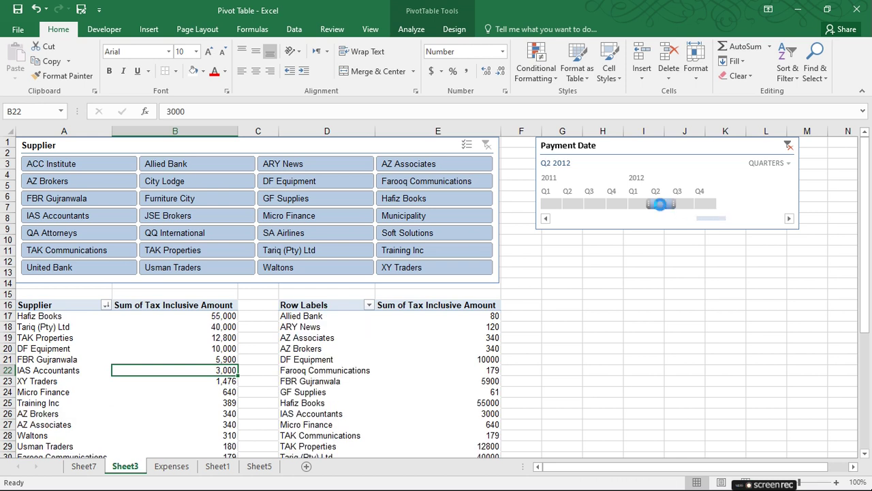
Try extending the timeline filter to Q1 2011 - Q2 2012, reduce it to Q1 2011, and clear the date filter.
{"action": "left_click_drag", "start_coordinate": [584, 211], "coordinate": [468, 203]}
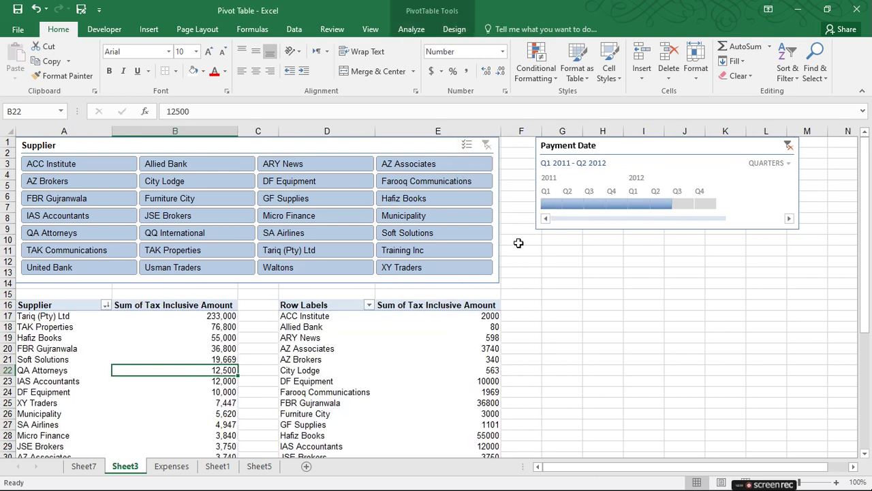
{"action": "left_click", "coordinate": [602, 271]}
{"action": "left_click", "coordinate": [559, 205]}
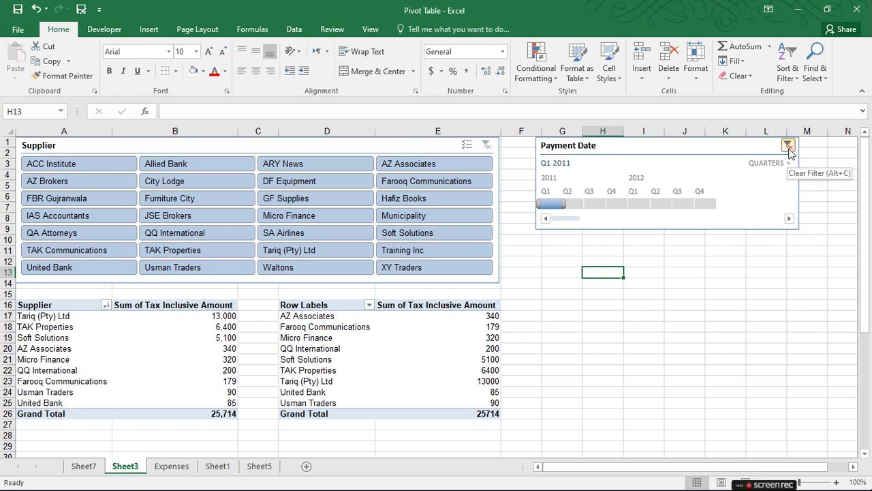
{"action": "left_click", "coordinate": [788, 147]}
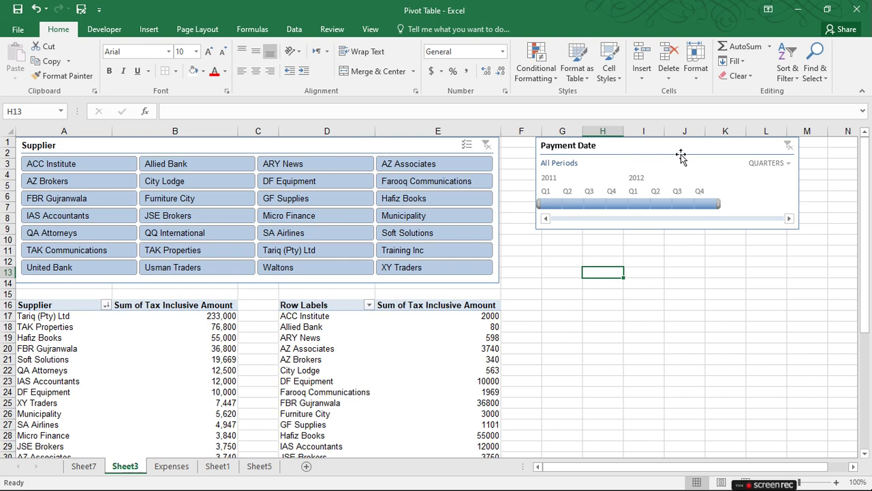
Move the Payment Date timeline directly against the Supplier slicer, starting at column F.
{"action": "left_click_drag", "start_coordinate": [680, 154], "coordinate": [646, 155]}
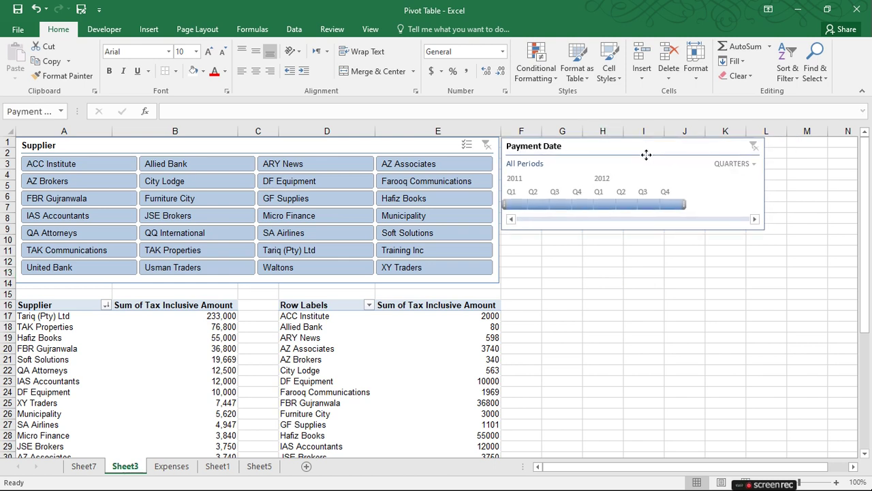
Insert a clustered column PivotChart from the first PivotTable and place it below the Payment Date timeline.
{"action": "left_click", "coordinate": [399, 358]}
{"action": "left_click", "coordinate": [124, 349]}
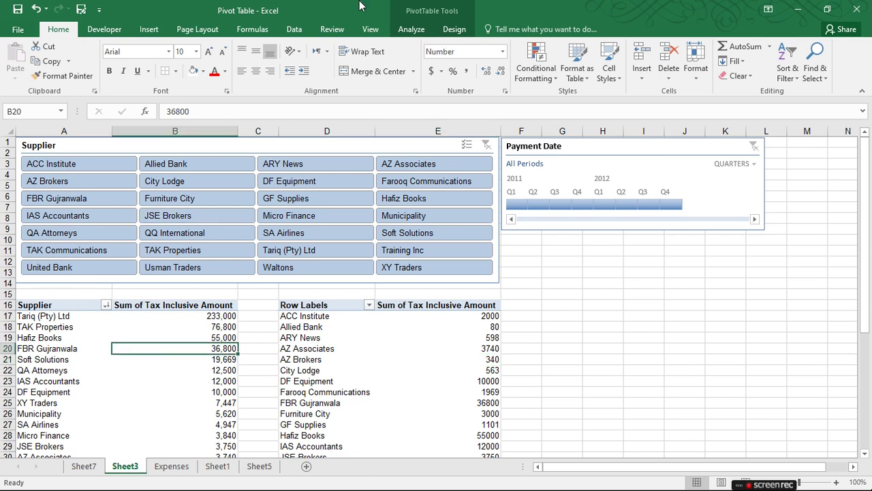
{"action": "left_click", "coordinate": [422, 34]}
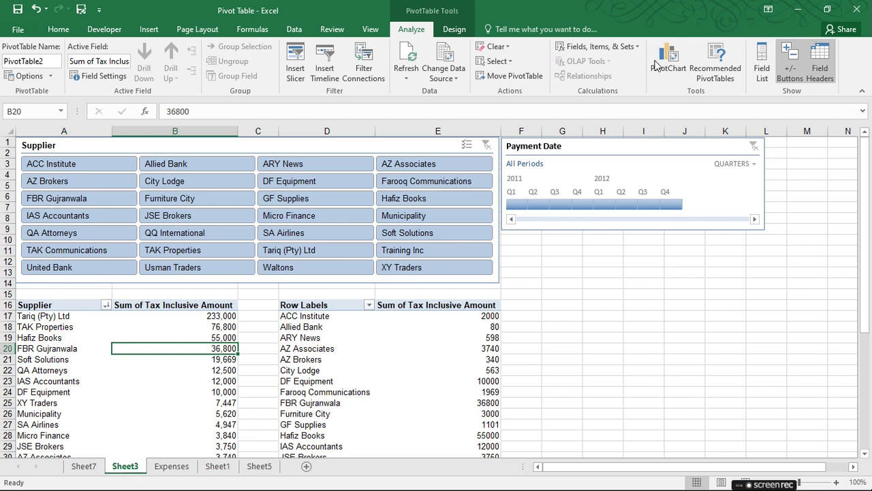
{"action": "left_click", "coordinate": [654, 59]}
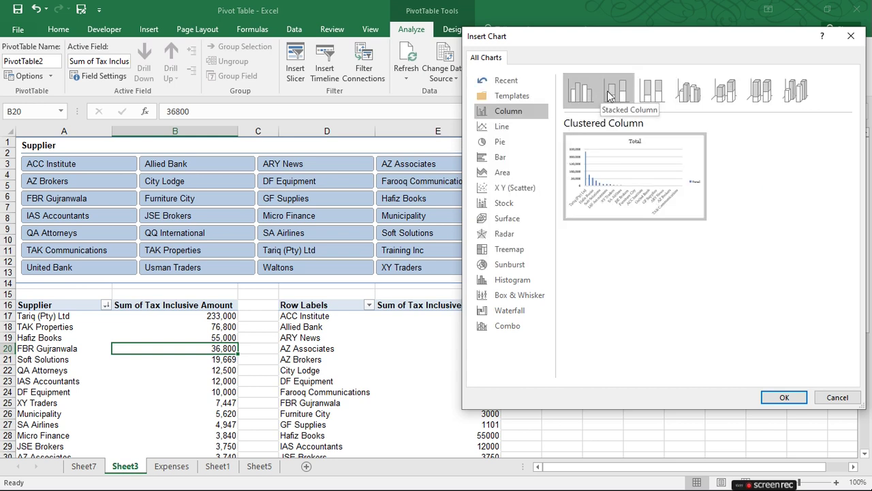
{"action": "left_click", "coordinate": [785, 397]}
{"action": "left_click_drag", "start_coordinate": [502, 247], "coordinate": [714, 277]}
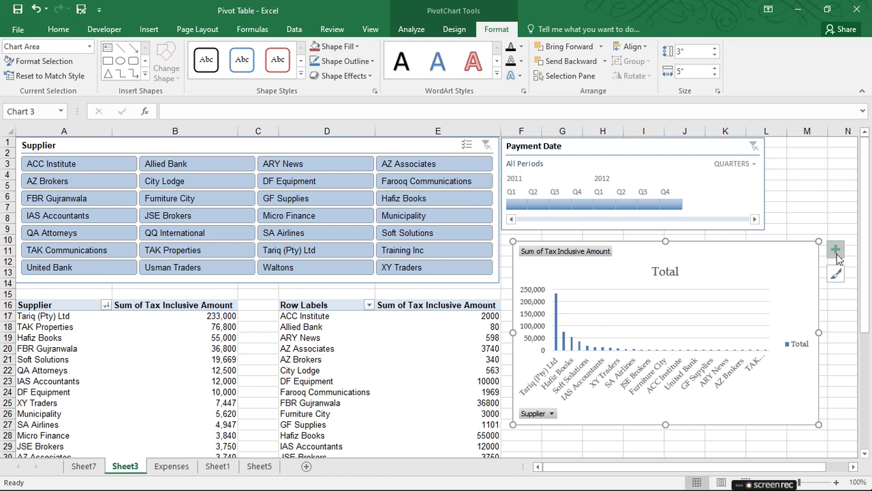
Remove the axes and gridlines from the PivotChart, keeping its chart title.
{"action": "left_click", "coordinate": [836, 252]}
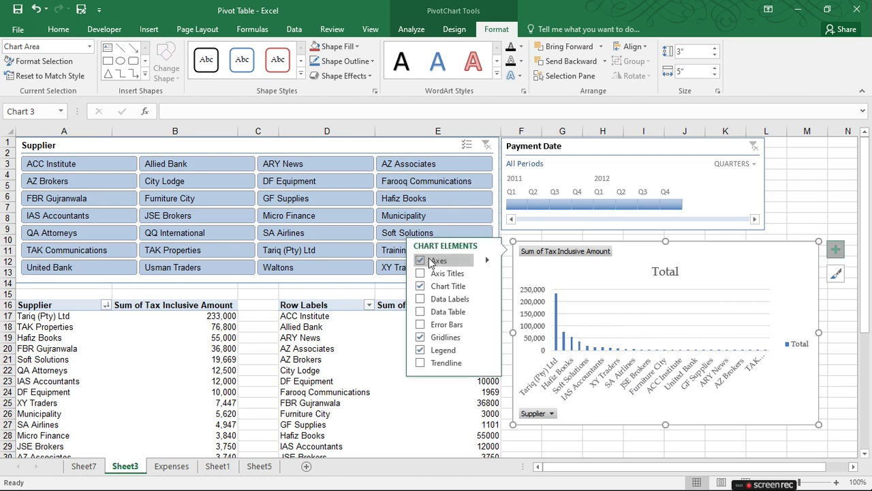
{"action": "left_click", "coordinate": [435, 287]}
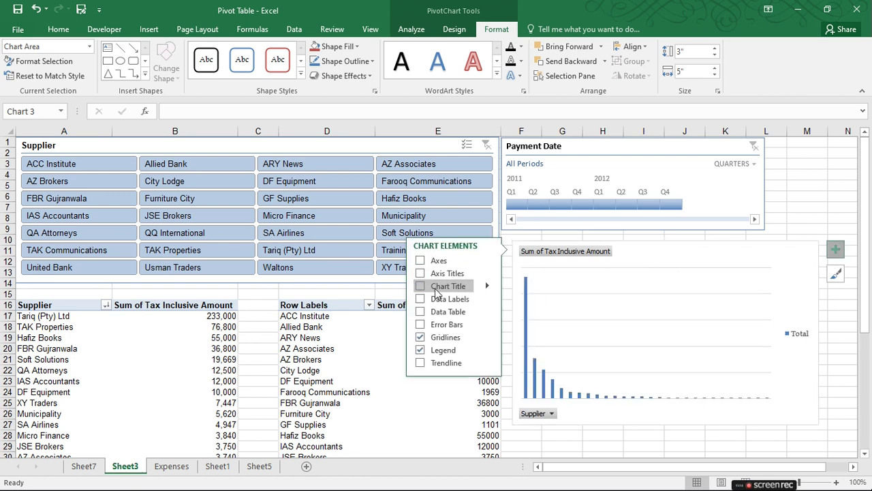
{"action": "left_click", "coordinate": [436, 287]}
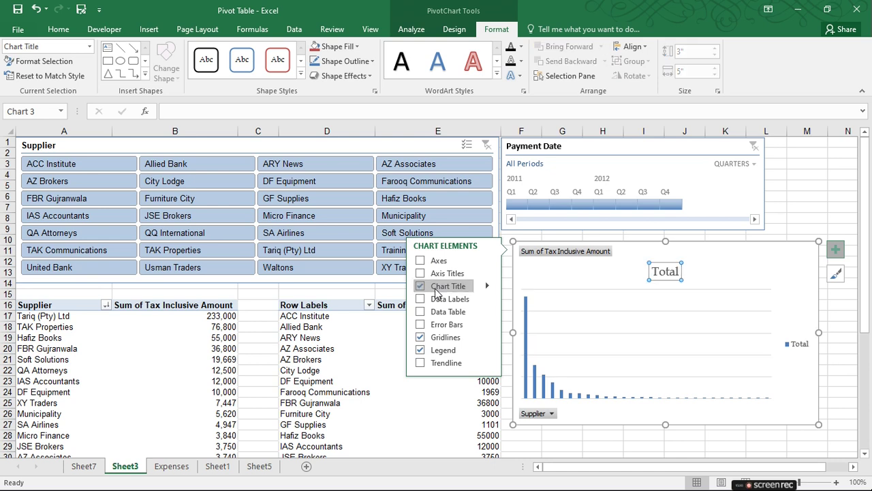
{"action": "left_click", "coordinate": [429, 343]}
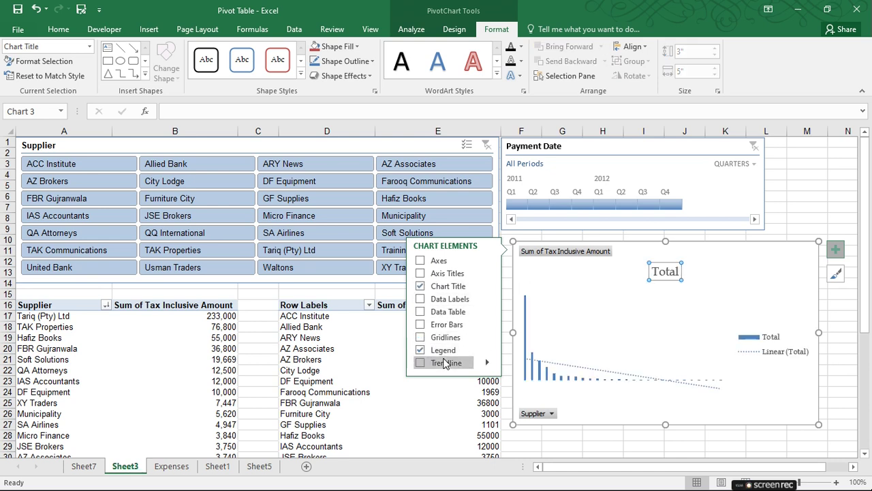
Try placing the PivotChart's legend at the top of the chart, and delete the legend.
{"action": "left_click", "coordinate": [445, 353]}
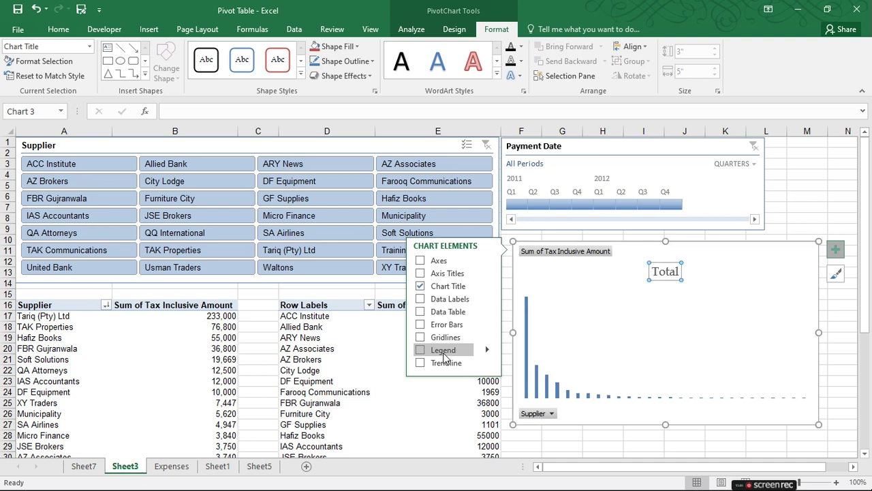
{"action": "left_click", "coordinate": [444, 354]}
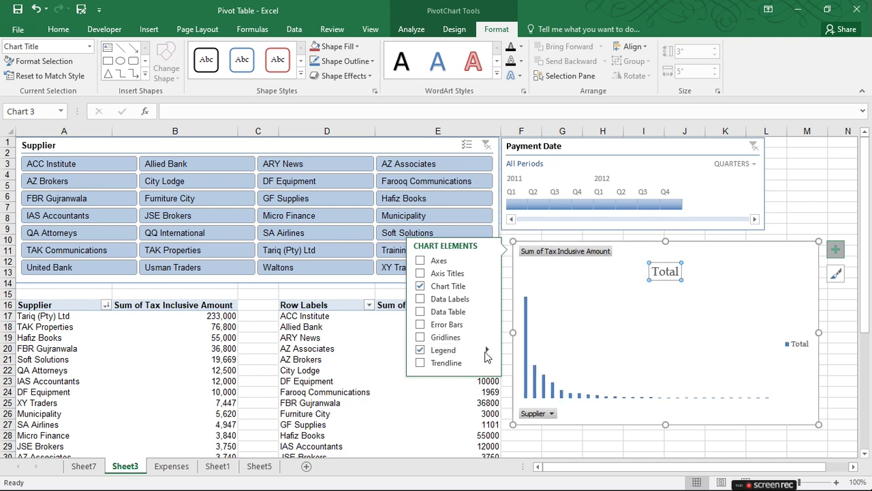
{"action": "left_click", "coordinate": [486, 350]}
{"action": "left_click", "coordinate": [528, 362]}
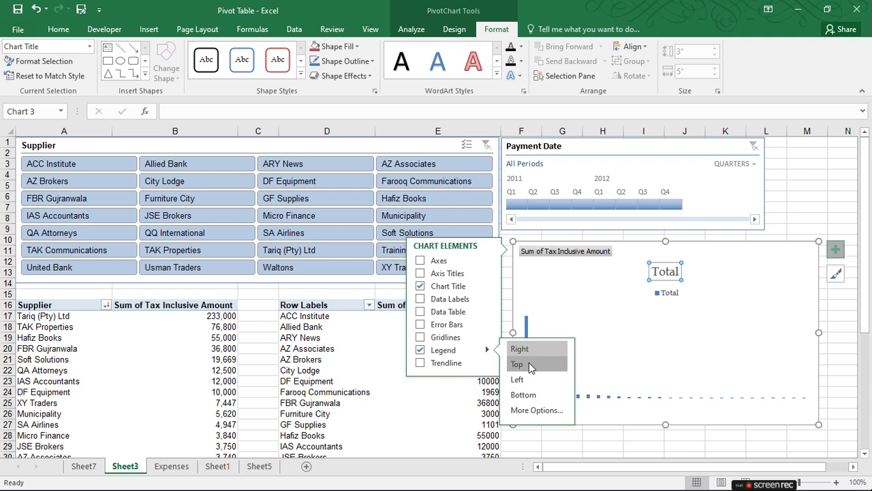
{"action": "left_click", "coordinate": [677, 297]}
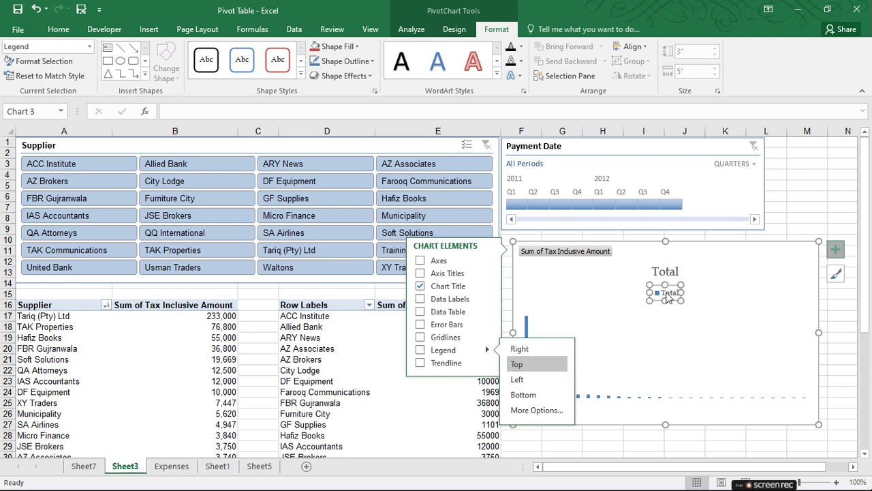
{"action": "key", "text": "Delete"}
{"action": "left_click", "coordinate": [830, 196]}
{"action": "left_click", "coordinate": [826, 206]}
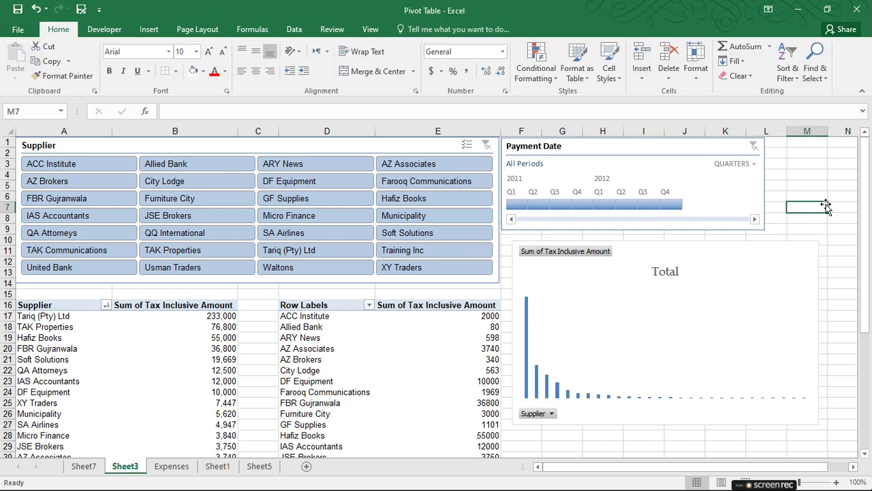
Align the PivotChart directly beneath the Payment Date timeline at column F and narrow it to about 4.3" to match the timeline.
{"action": "left_click", "coordinate": [683, 274]}
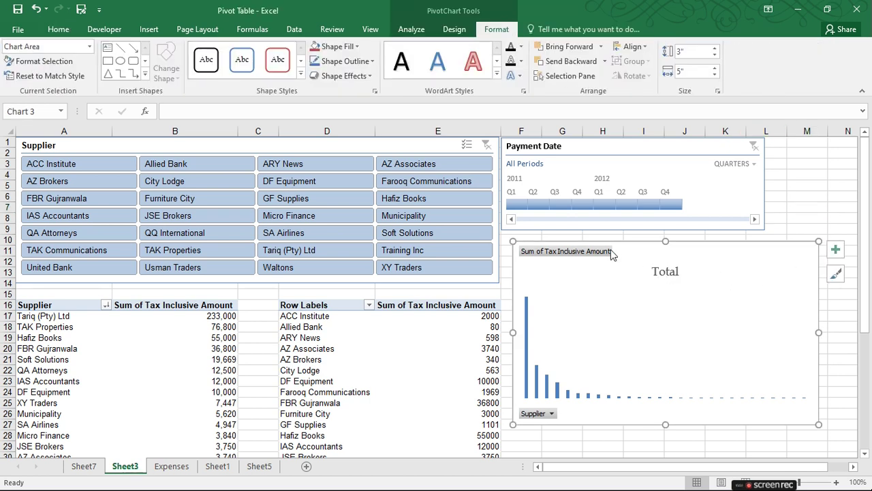
{"action": "left_click_drag", "start_coordinate": [588, 243], "coordinate": [574, 234]}
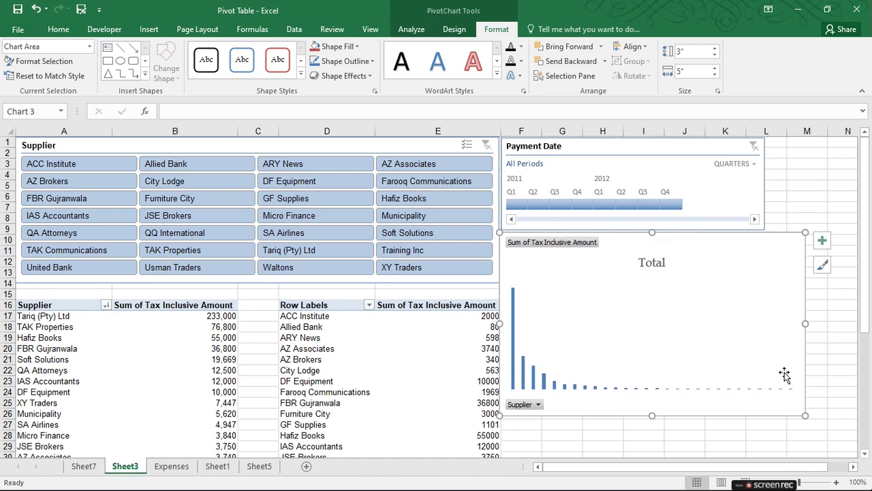
{"action": "left_click_drag", "start_coordinate": [806, 323], "coordinate": [763, 323]}
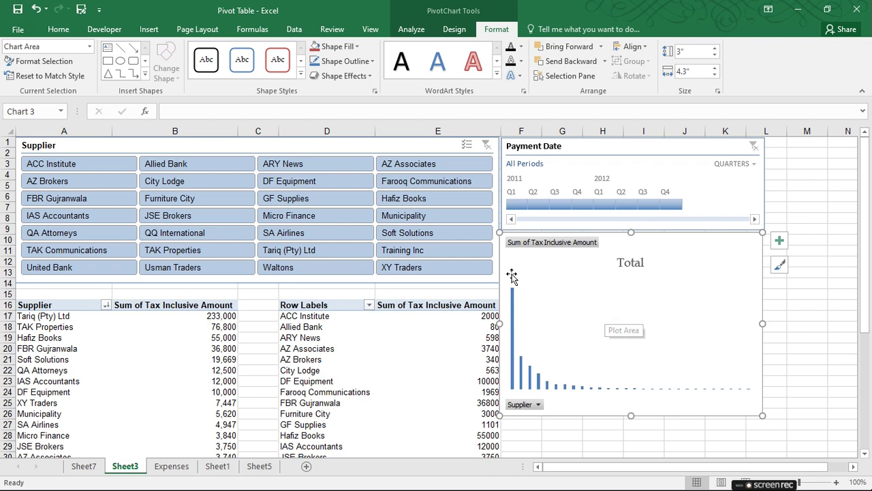
Try the Supplier slicer on Training Inc plus GF Supplies, and switch it to Soft Solutions alone.
{"action": "left_click_drag", "start_coordinate": [505, 270], "coordinate": [513, 272]}
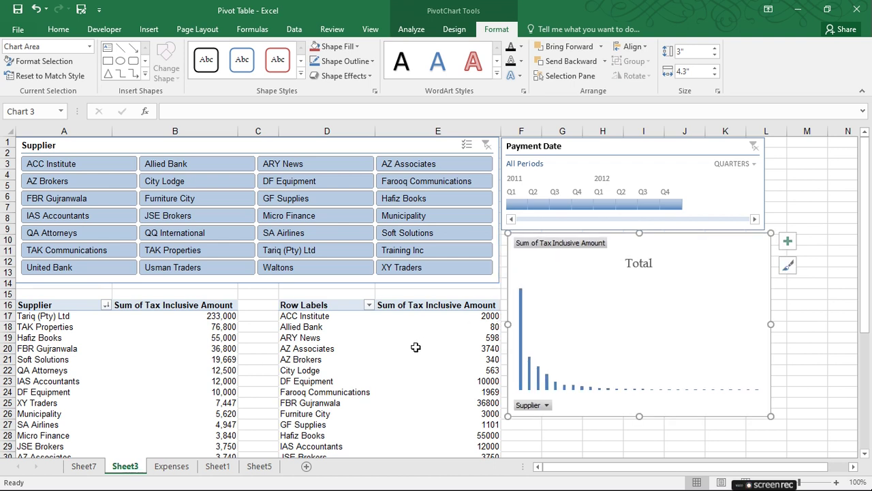
{"action": "left_click", "coordinate": [415, 347]}
{"action": "left_click", "coordinate": [403, 250]}
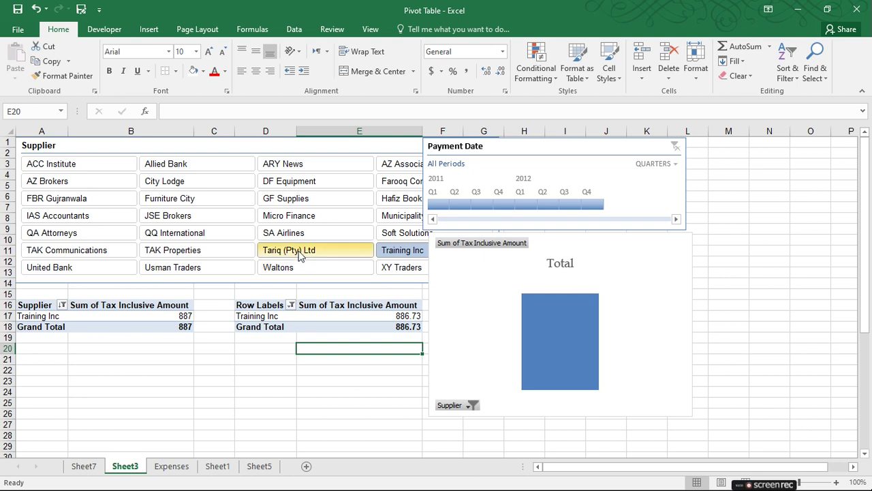
{"action": "left_click", "coordinate": [296, 199], "text": "ctrl"}
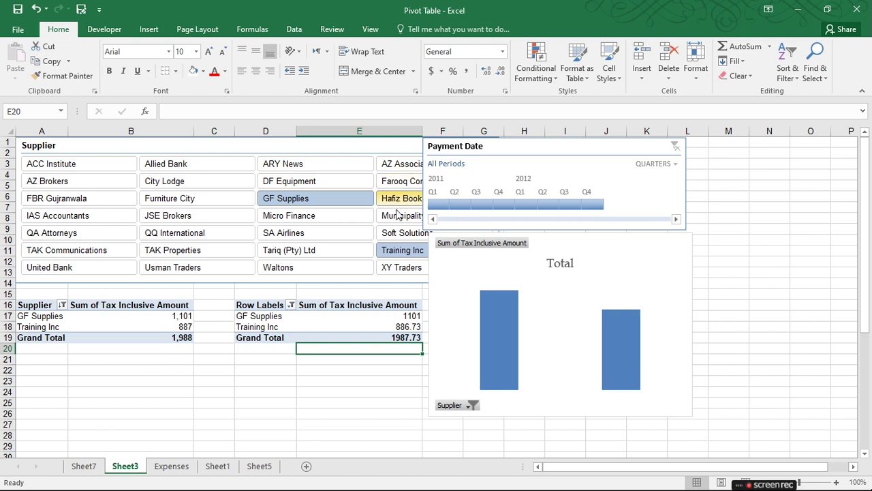
{"action": "left_click", "coordinate": [396, 232]}
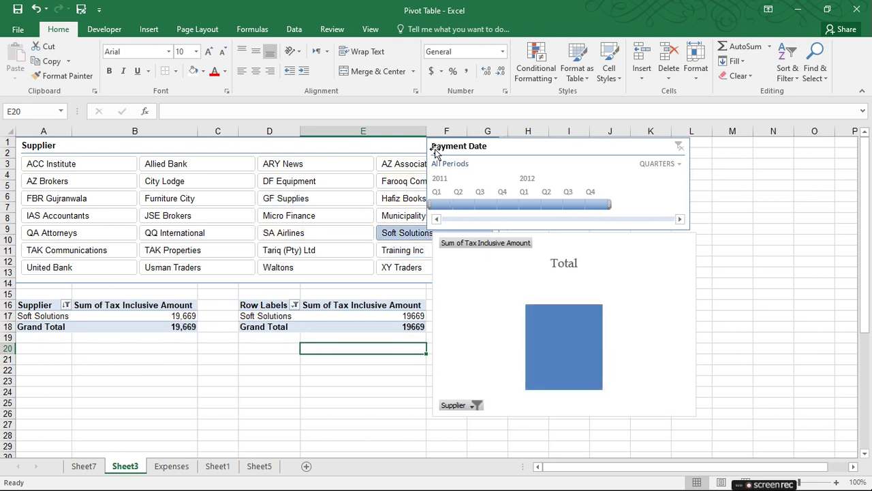
Move the Payment Date timeline clear of the Supplier slicer, clear the supplier filter, and align the PivotChart beneath the timeline at column H.
{"action": "left_click_drag", "start_coordinate": [434, 149], "coordinate": [516, 145]}
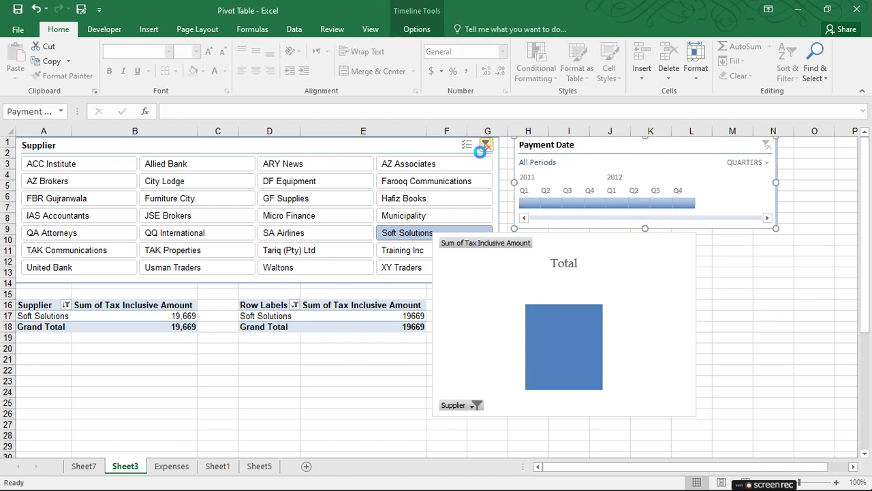
{"action": "left_click", "coordinate": [487, 144]}
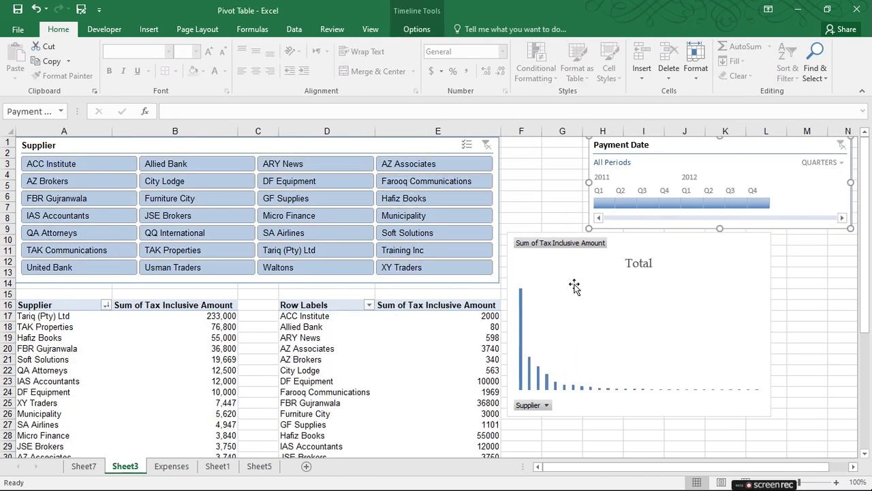
{"action": "left_click_drag", "start_coordinate": [550, 229], "coordinate": [633, 231]}
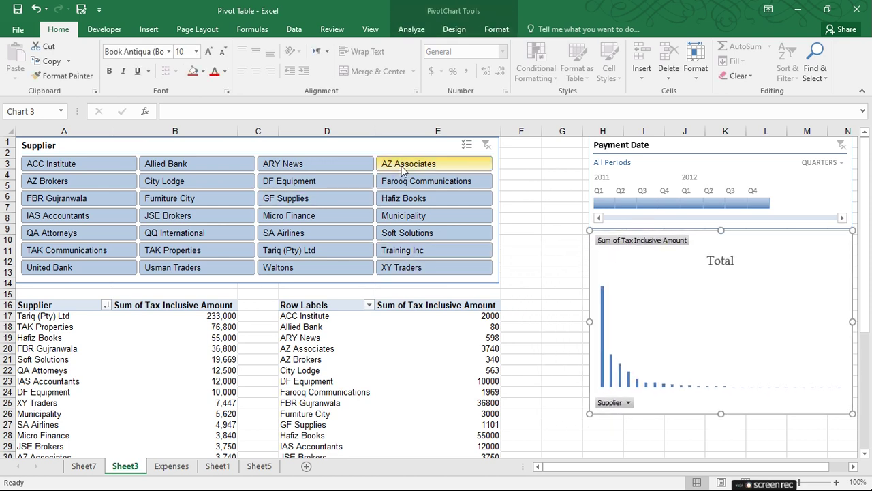
Filter the Supplier slicer to AZ Associates, GF Supplies, Municipality, JSE Brokers, Allied Bank and ARY News.
{"action": "left_click", "coordinate": [404, 167]}
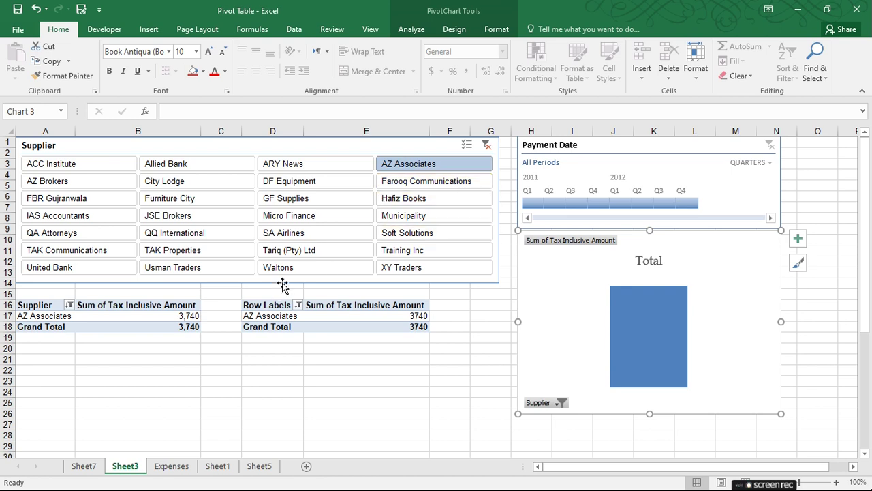
{"action": "left_click", "coordinate": [301, 201], "text": "ctrl"}
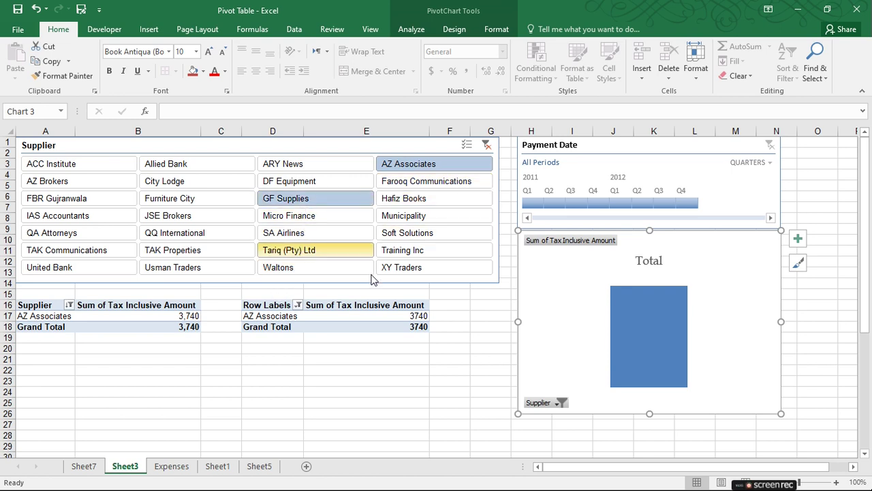
{"action": "left_click", "coordinate": [419, 215], "text": "ctrl"}
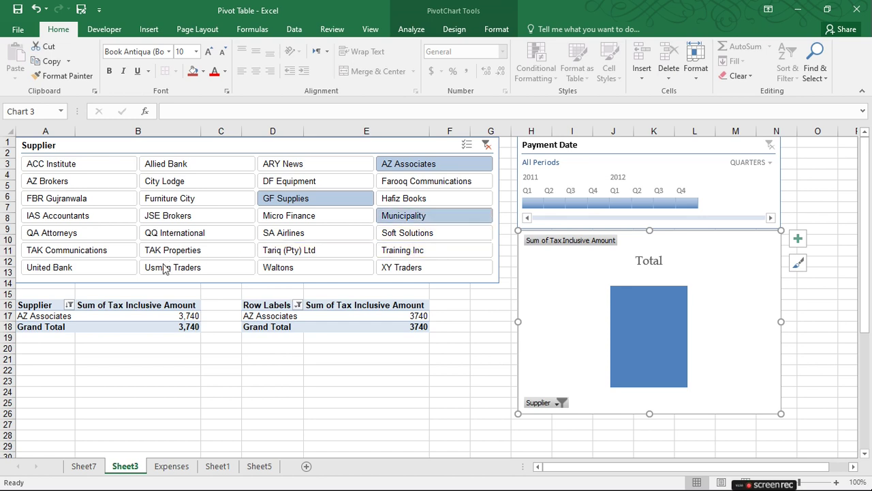
{"action": "left_click", "coordinate": [169, 215], "text": "ctrl"}
{"action": "left_click", "coordinate": [186, 166], "text": "ctrl"}
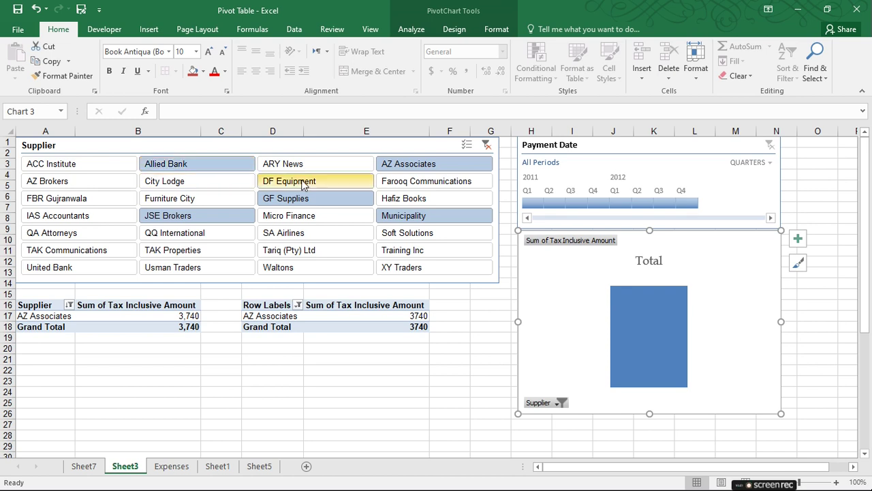
{"action": "left_click", "coordinate": [308, 169], "text": "ctrl"}
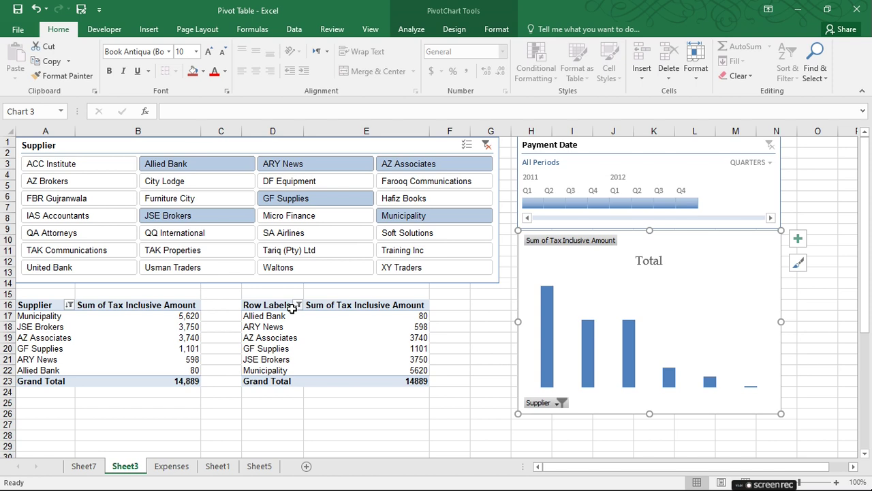
Add a data table and data labels to the column PivotChart.
{"action": "left_click", "coordinate": [545, 293]}
{"action": "right_click", "coordinate": [545, 292]}
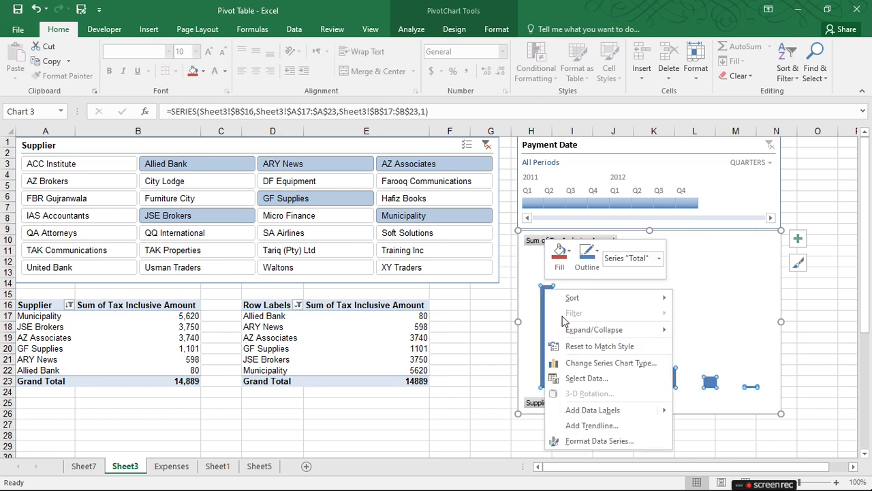
{"action": "left_click", "coordinate": [797, 239]}
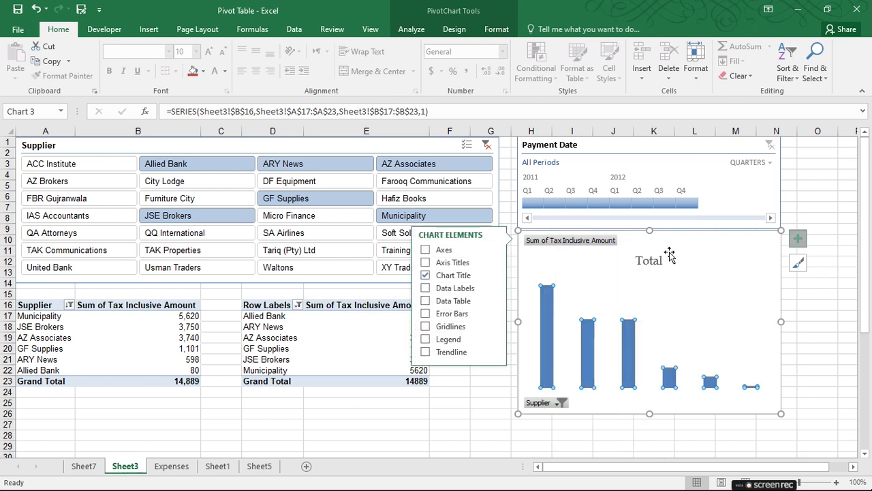
{"action": "left_click", "coordinate": [427, 302]}
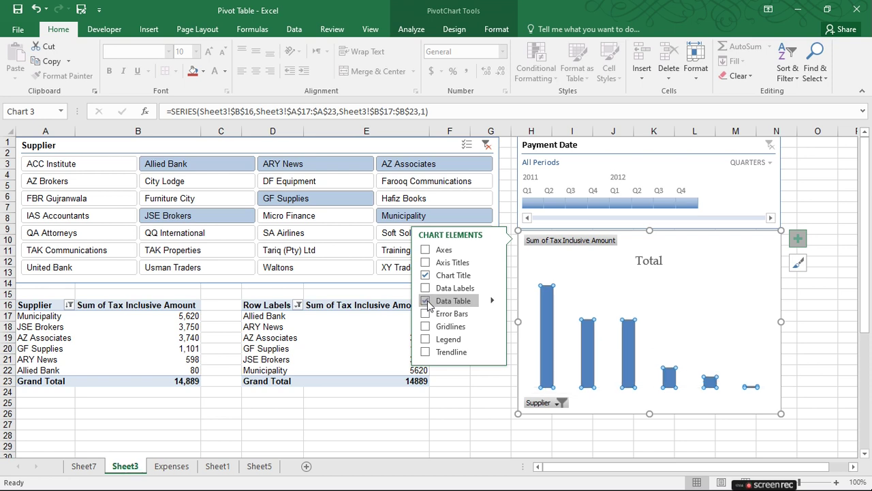
{"action": "left_click", "coordinate": [426, 288]}
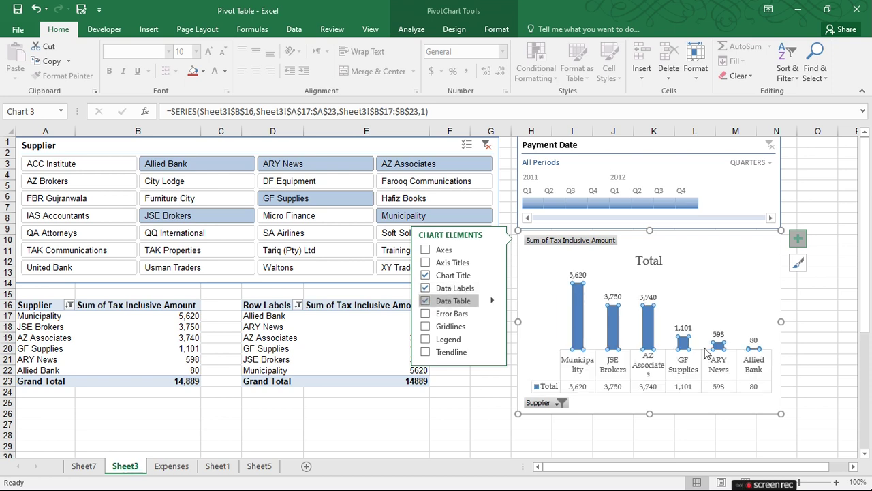
{"action": "left_click", "coordinate": [834, 340]}
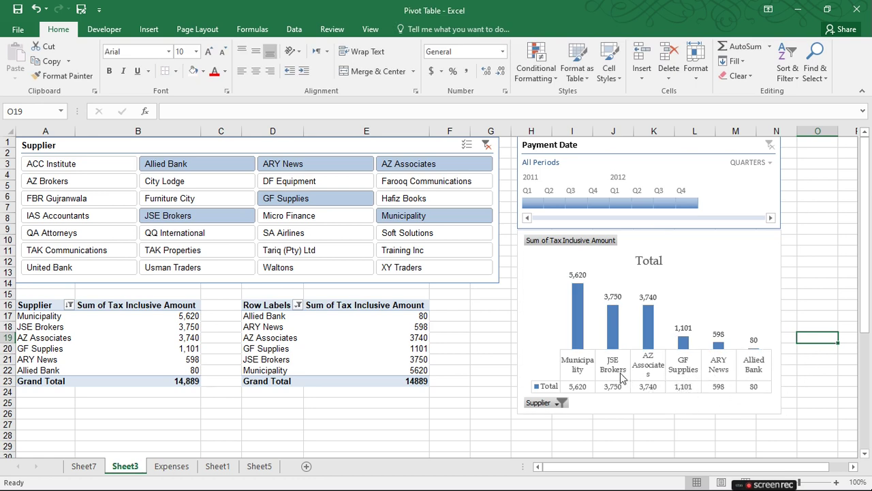
Replace the Supplier slicer selection with AZ Associates and ARY News to check the chart, and clear the slicer filter.
{"action": "left_click", "coordinate": [486, 145]}
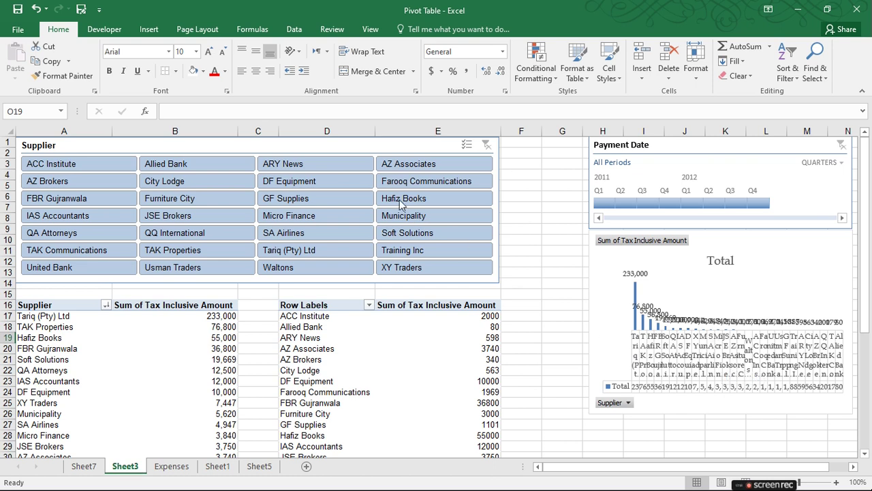
{"action": "left_click", "coordinate": [436, 164]}
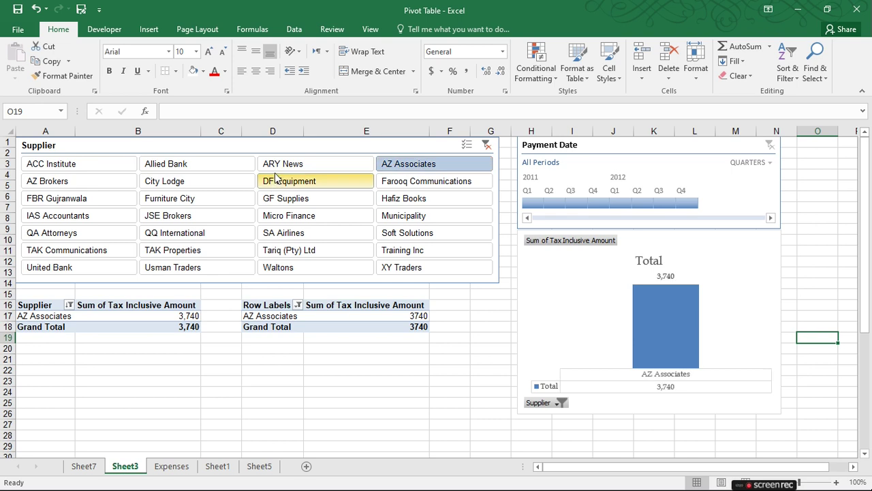
{"action": "left_click", "coordinate": [277, 168], "text": "ctrl"}
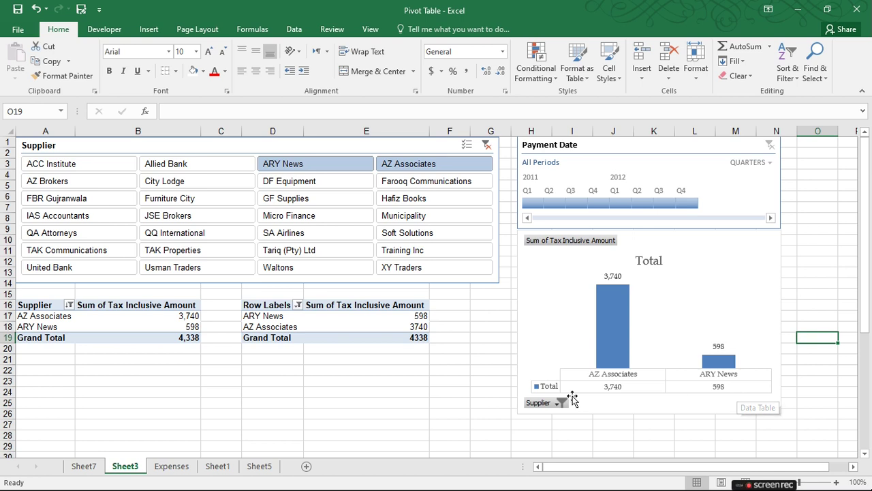
{"action": "scroll", "coordinate": [688, 363], "scroll_direction": "down", "scroll_amount": 1}
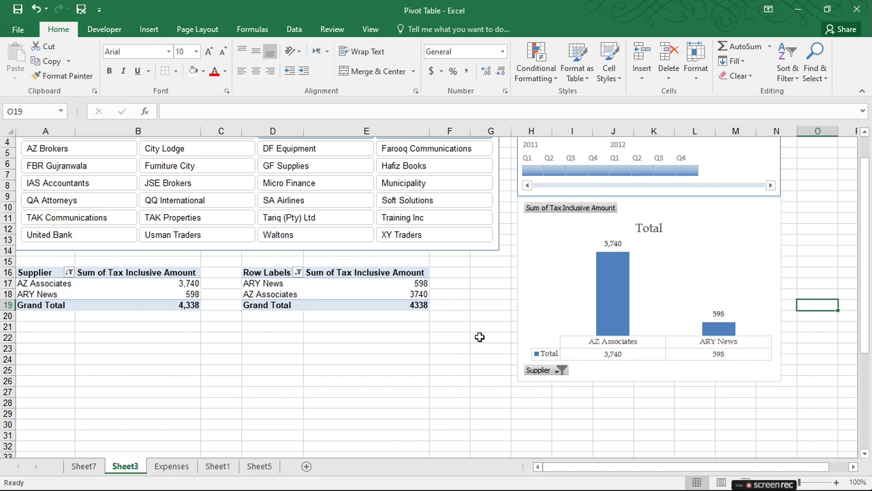
{"action": "scroll", "coordinate": [479, 165], "scroll_direction": "up", "scroll_amount": 1}
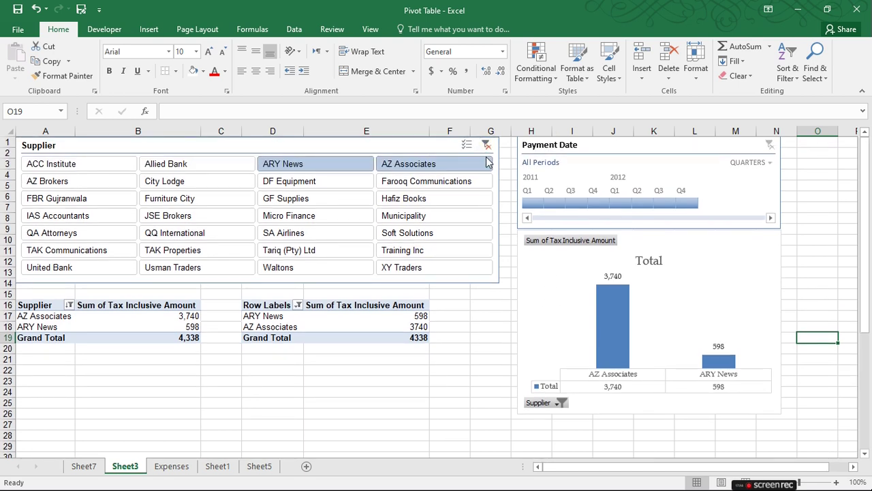
{"action": "left_click", "coordinate": [485, 147]}
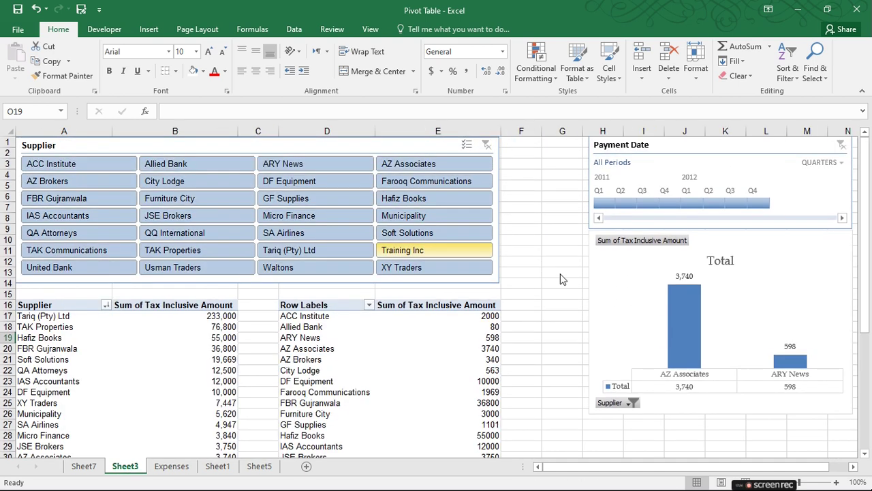
{"action": "left_click", "coordinate": [565, 305]}
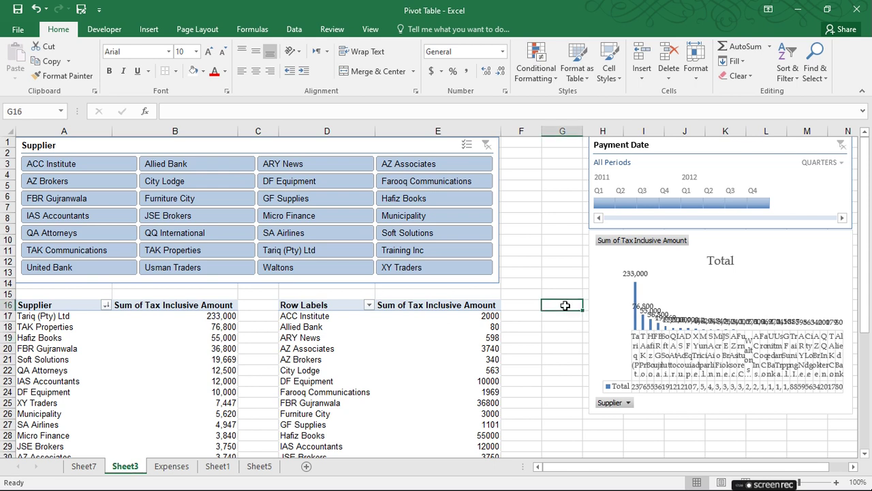
Insert a pie PivotChart from the first PivotTable and place it below the column PivotChart.
{"action": "scroll", "coordinate": [565, 305], "scroll_direction": "down", "scroll_amount": 2}
{"action": "left_click", "coordinate": [575, 370]}
{"action": "left_click", "coordinate": [172, 338]}
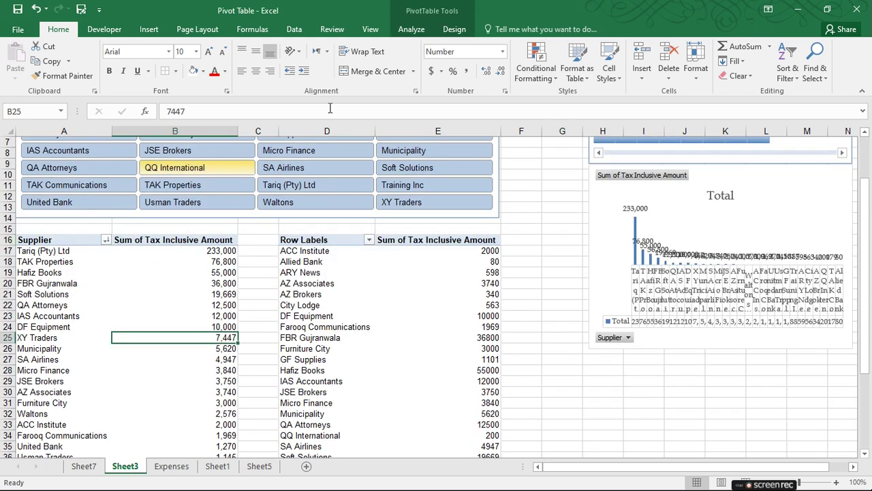
{"action": "left_click", "coordinate": [413, 29]}
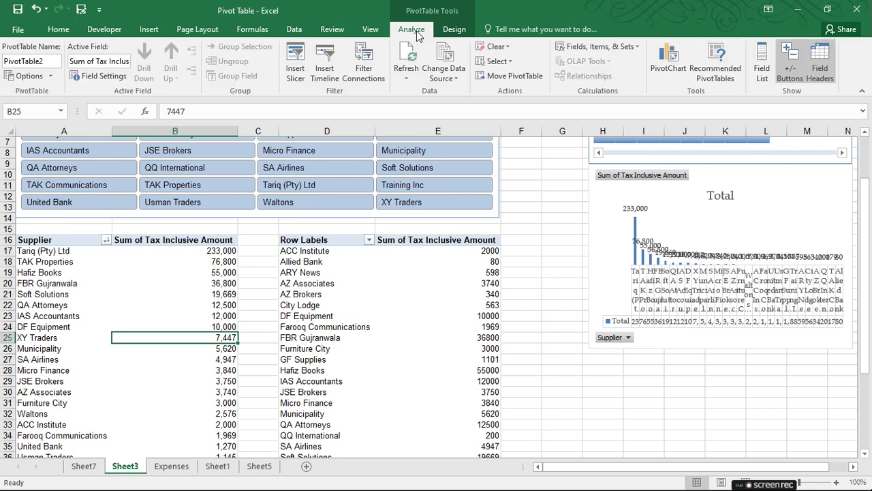
{"action": "left_click", "coordinate": [668, 64]}
{"action": "left_click", "coordinate": [498, 143]}
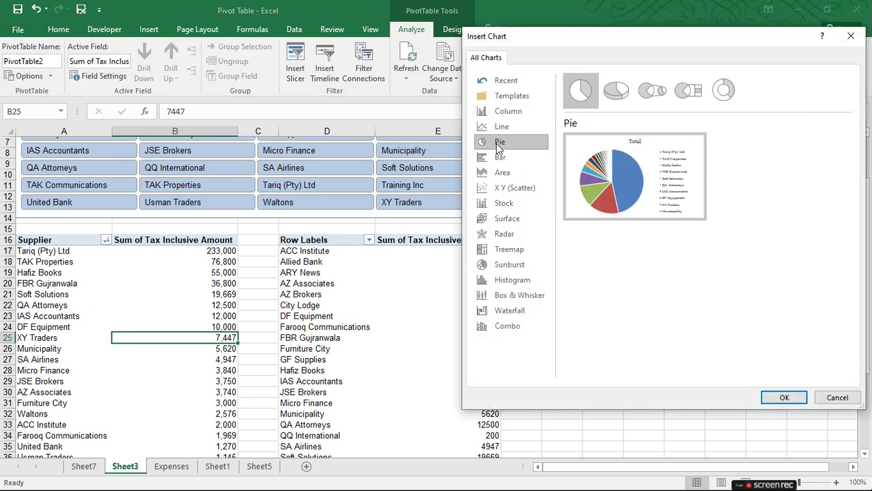
{"action": "mouse_move", "coordinate": [614, 168]}
{"action": "left_click", "coordinate": [785, 397]}
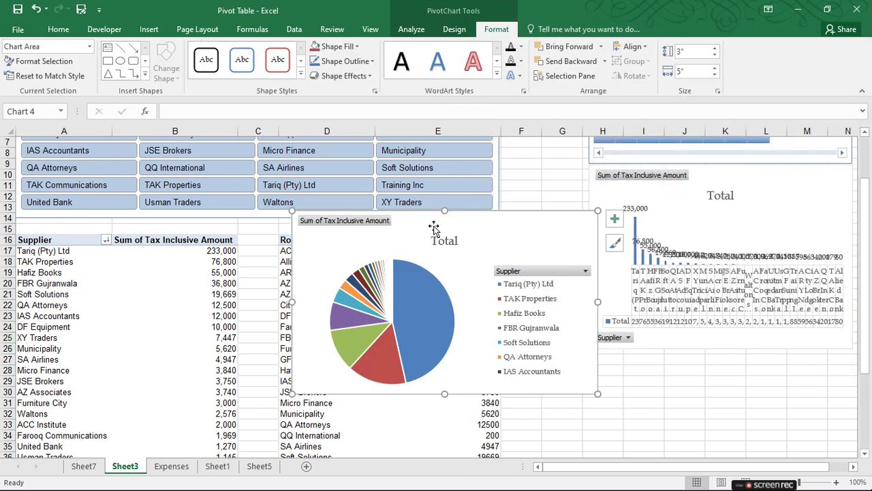
{"action": "left_click_drag", "start_coordinate": [431, 224], "coordinate": [720, 361]}
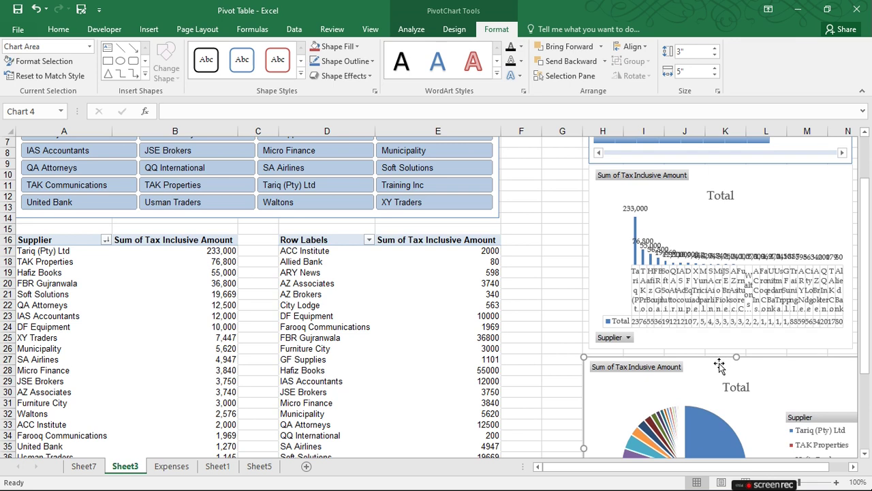
Remove the legend and chart title from the pie PivotChart.
{"action": "left_click_drag", "start_coordinate": [627, 467], "coordinate": [642, 467]}
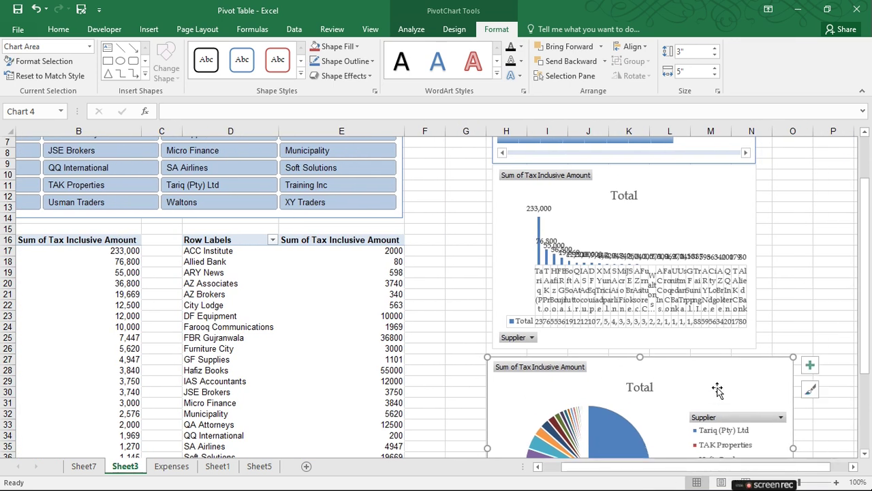
{"action": "scroll", "coordinate": [717, 388], "scroll_direction": "down", "scroll_amount": 4}
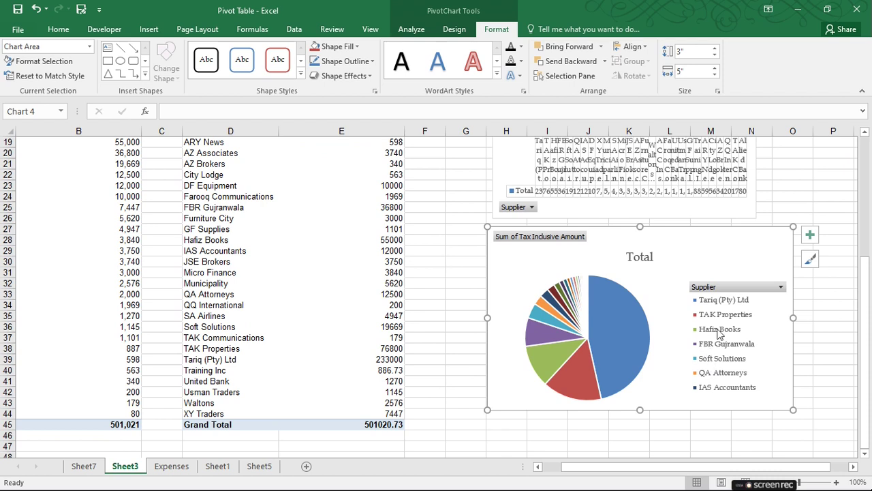
{"action": "left_click", "coordinate": [721, 330]}
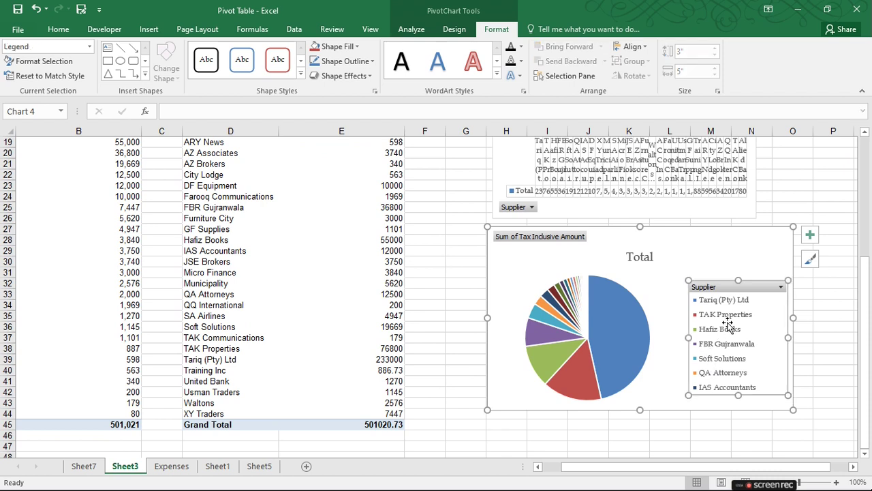
{"action": "left_click", "coordinate": [810, 235]}
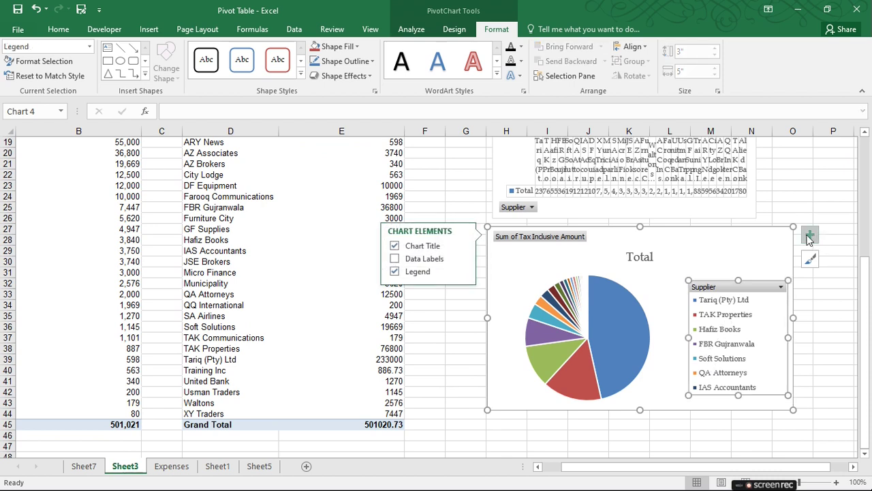
{"action": "left_click", "coordinate": [412, 248]}
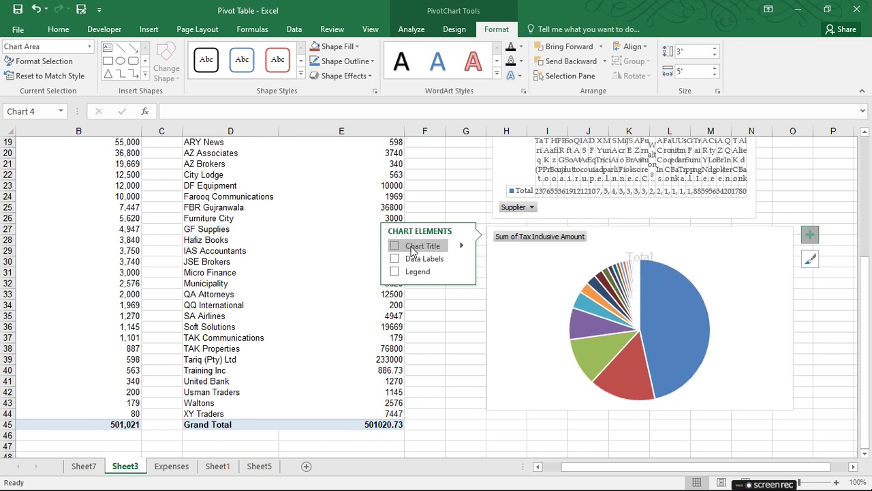
Hide all field buttons on the pie PivotChart.
{"action": "right_click", "coordinate": [514, 239]}
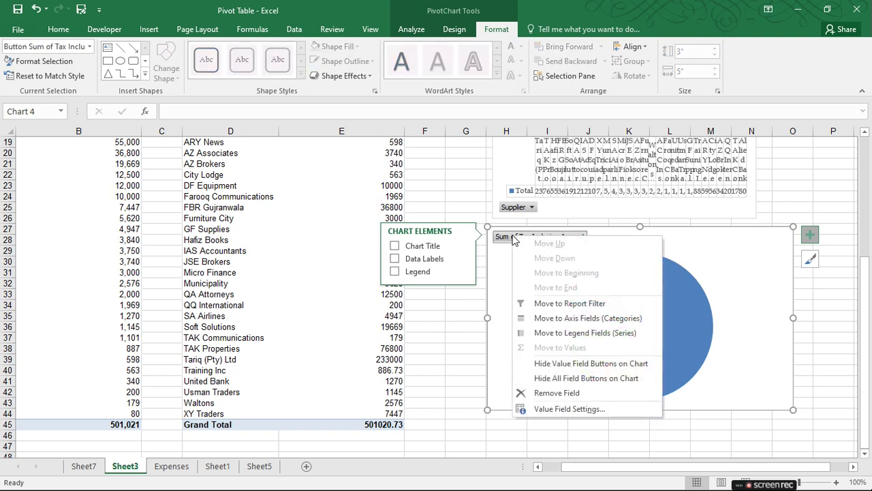
{"action": "left_click", "coordinate": [521, 377]}
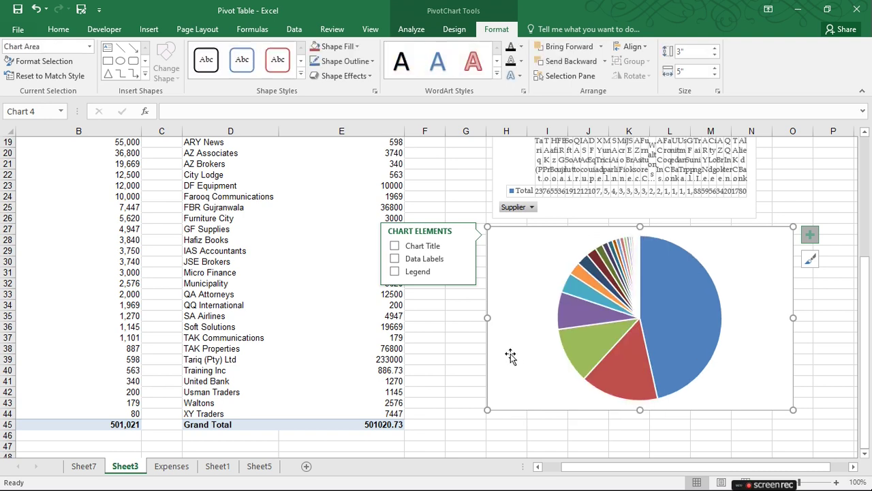
{"action": "left_click", "coordinate": [455, 357]}
Hide all field buttons on the column PivotChart and shift the chart slightly left to align it with the pie chart.
{"action": "scroll", "coordinate": [483, 334], "scroll_direction": "up", "scroll_amount": 3}
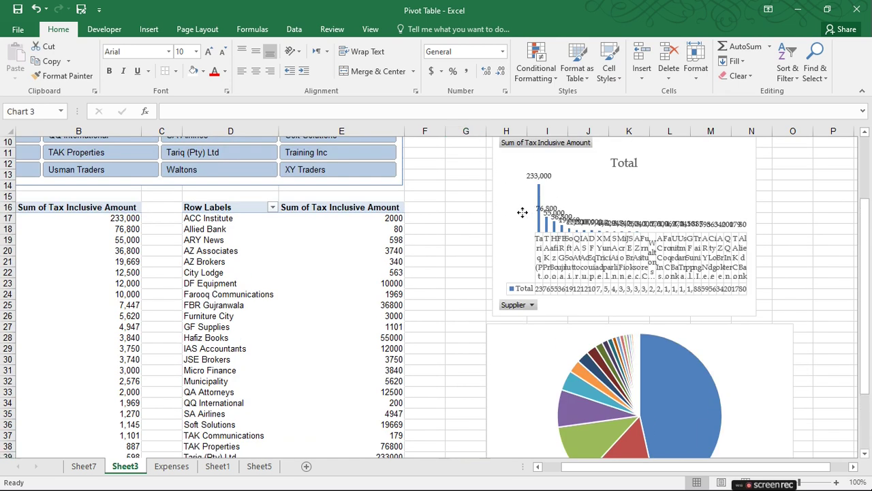
{"action": "left_click", "coordinate": [522, 214]}
{"action": "scroll", "coordinate": [522, 214], "scroll_direction": "up", "scroll_amount": 2}
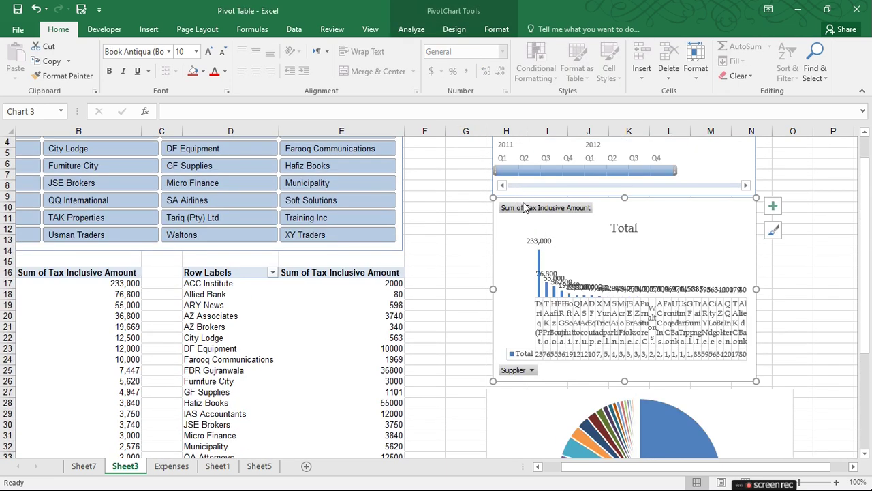
{"action": "right_click", "coordinate": [524, 208]}
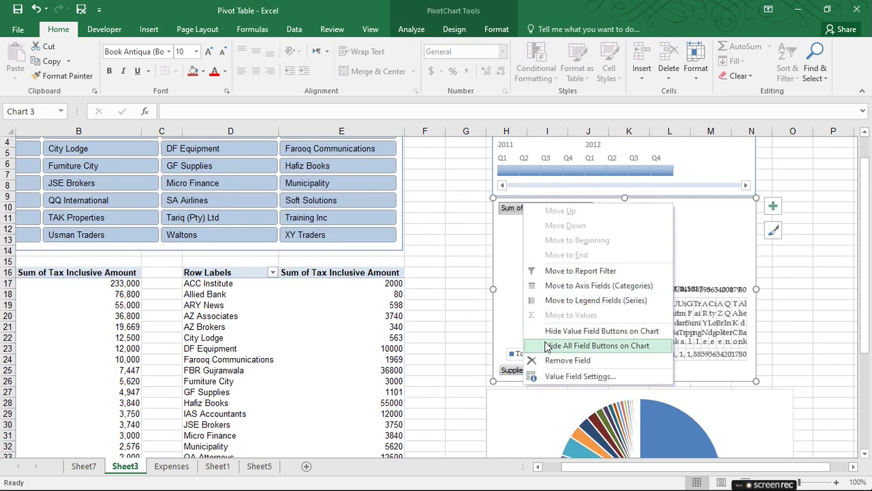
{"action": "left_click", "coordinate": [547, 347]}
{"action": "left_click", "coordinate": [481, 318]}
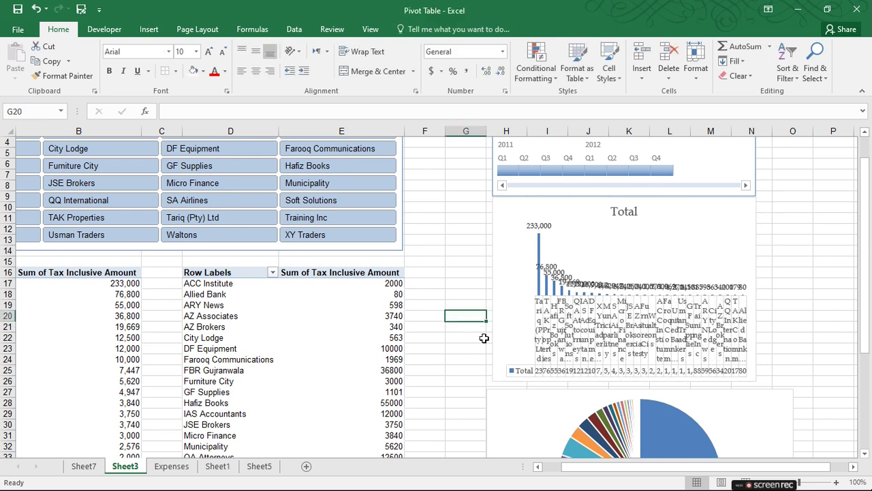
{"action": "left_click", "coordinate": [523, 310]}
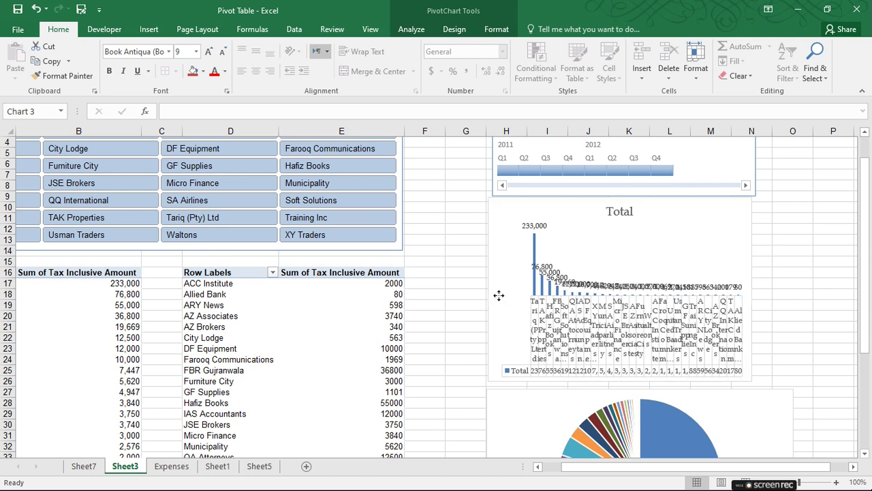
{"action": "left_click", "coordinate": [429, 305]}
Add a data label to the largest slice of the pie PivotChart.
{"action": "scroll", "coordinate": [484, 378], "scroll_direction": "down", "scroll_amount": 2}
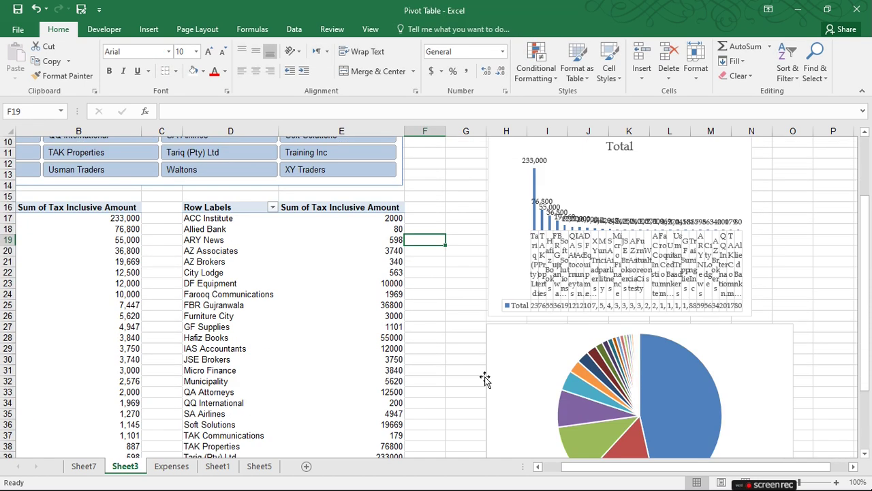
{"action": "left_click", "coordinate": [631, 389]}
{"action": "scroll", "coordinate": [666, 387], "scroll_direction": "down", "scroll_amount": 1}
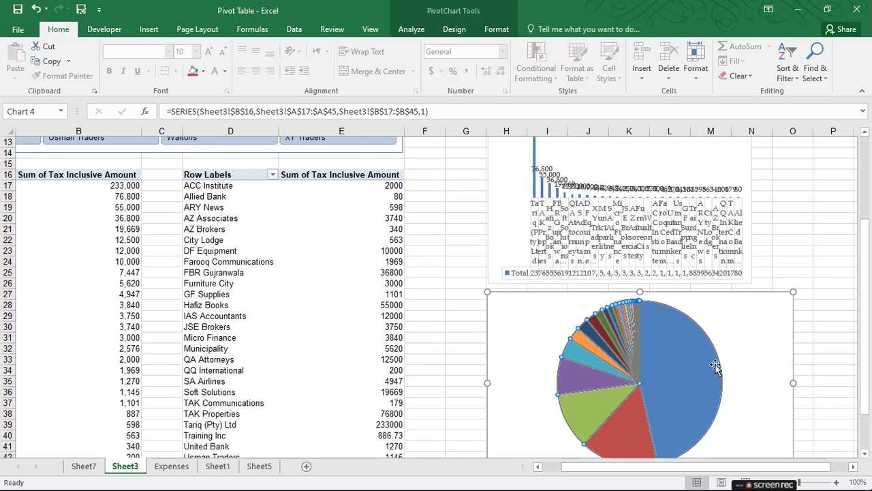
{"action": "left_click", "coordinate": [692, 334]}
{"action": "right_click", "coordinate": [697, 332]}
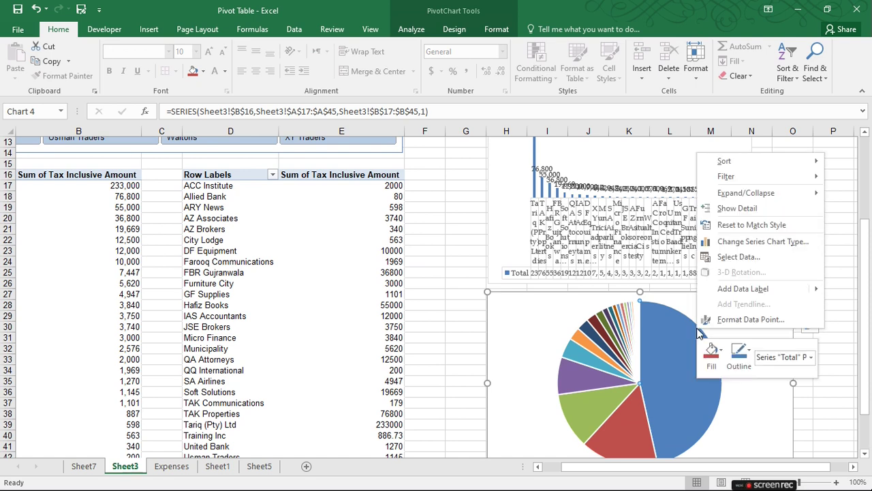
{"action": "mouse_move", "coordinate": [719, 294]}
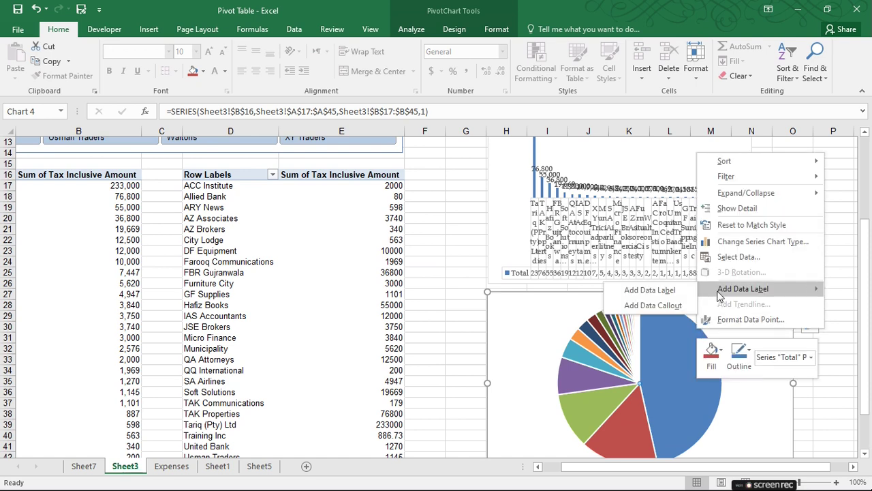
{"action": "left_click", "coordinate": [649, 290]}
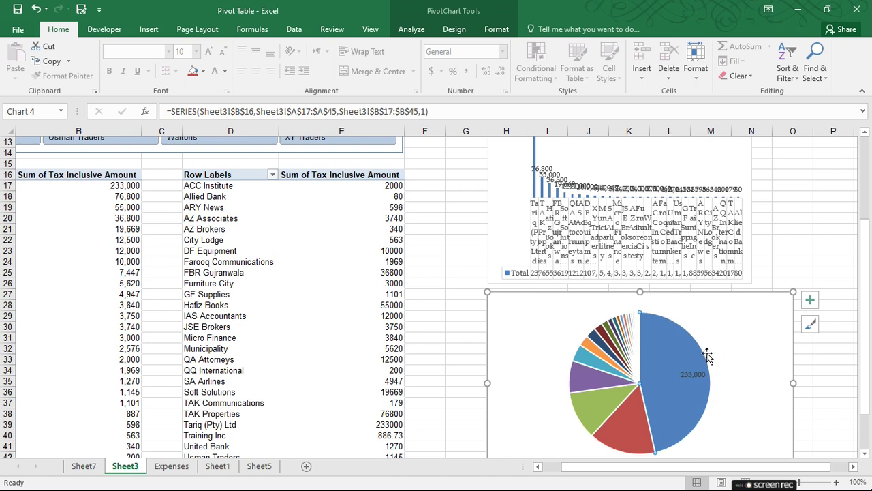
{"action": "left_click", "coordinate": [808, 300]}
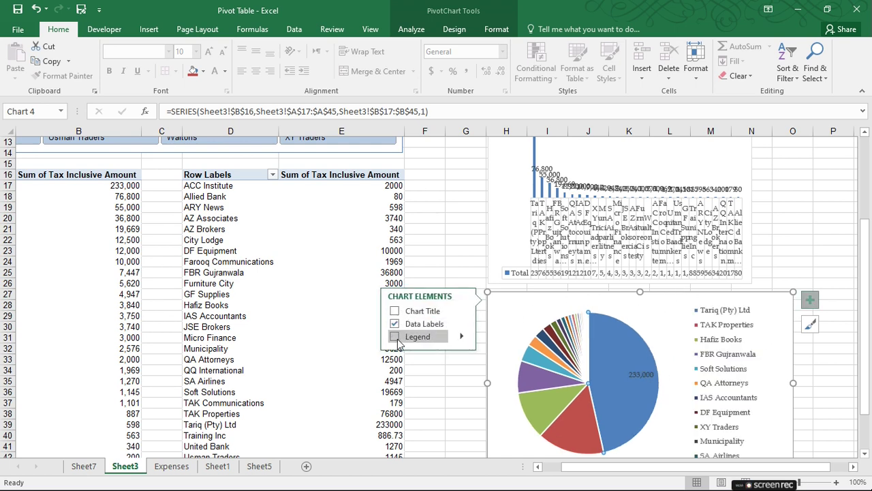
{"action": "left_click", "coordinate": [396, 311]}
{"action": "left_click", "coordinate": [826, 264]}
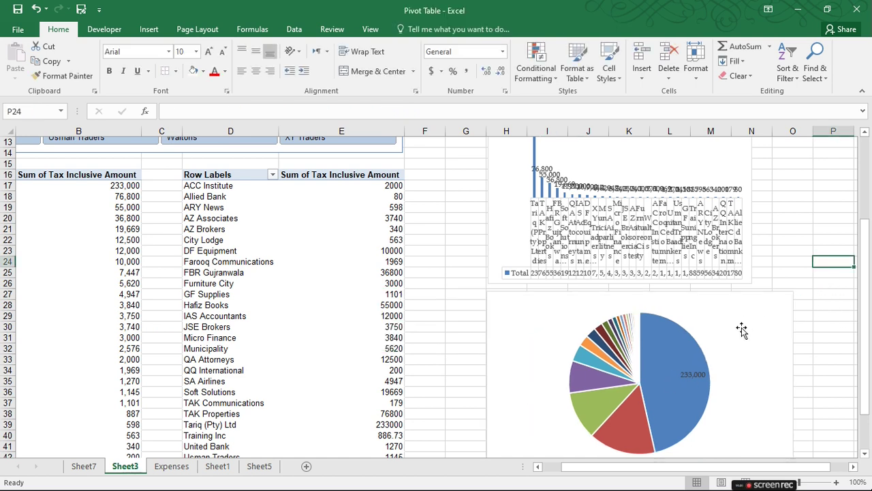
Look at the series formatting options of the pie PivotChart and close them without making changes.
{"action": "scroll", "coordinate": [741, 329], "scroll_direction": "down", "scroll_amount": 1}
{"action": "left_click", "coordinate": [646, 312]}
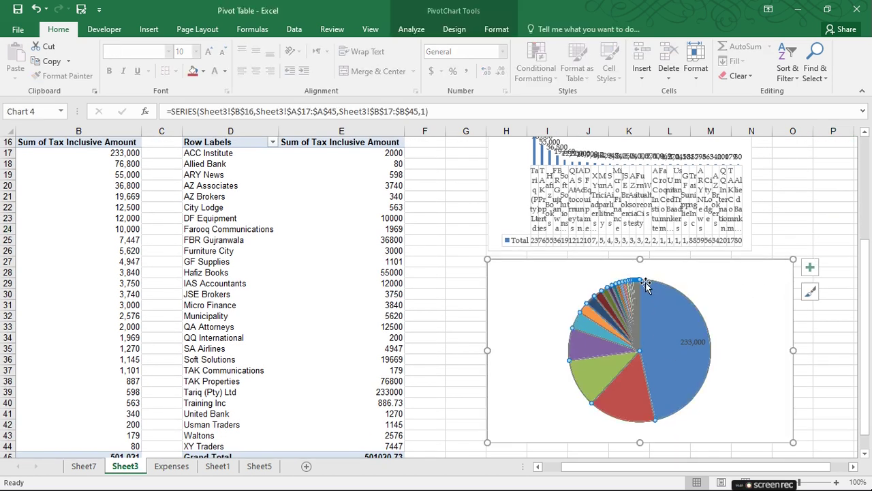
{"action": "right_click", "coordinate": [646, 285]}
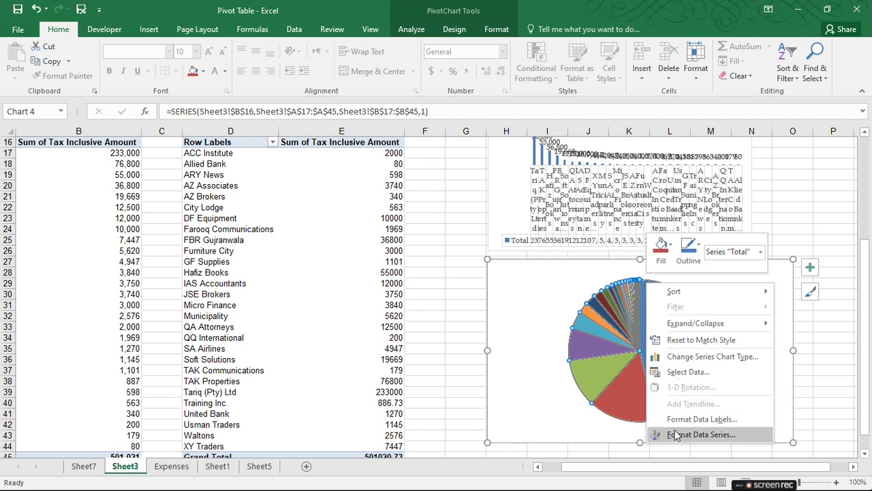
{"action": "left_click", "coordinate": [700, 434]}
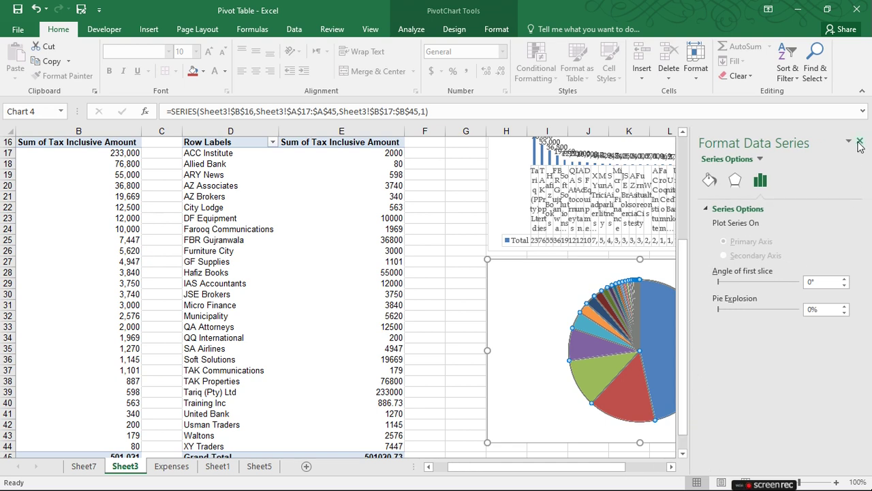
{"action": "left_click", "coordinate": [860, 142]}
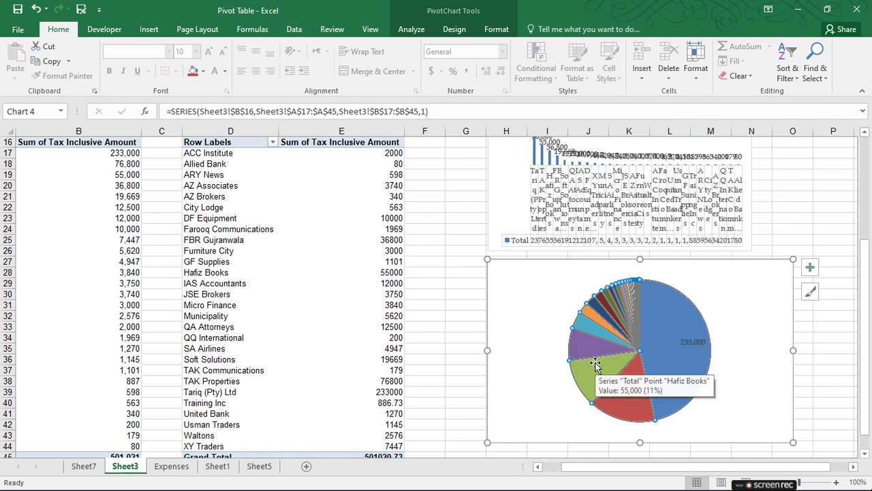
{"action": "right_click", "coordinate": [602, 328]}
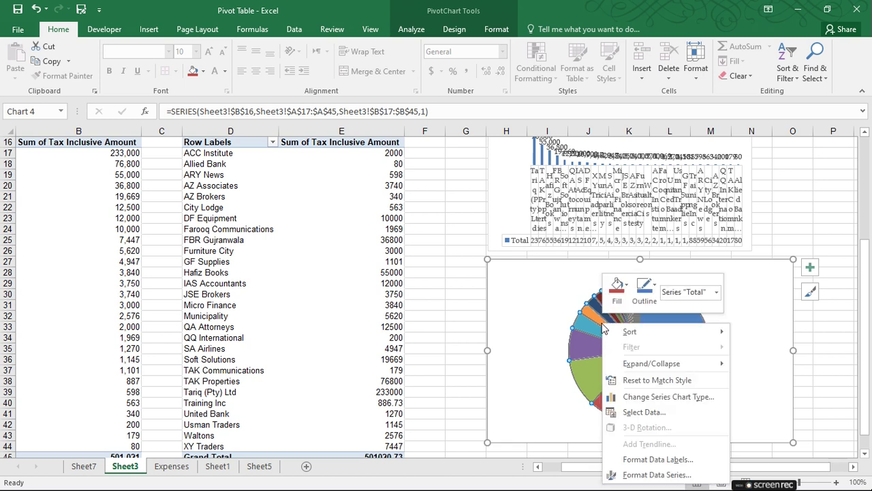
{"action": "left_click", "coordinate": [627, 399]}
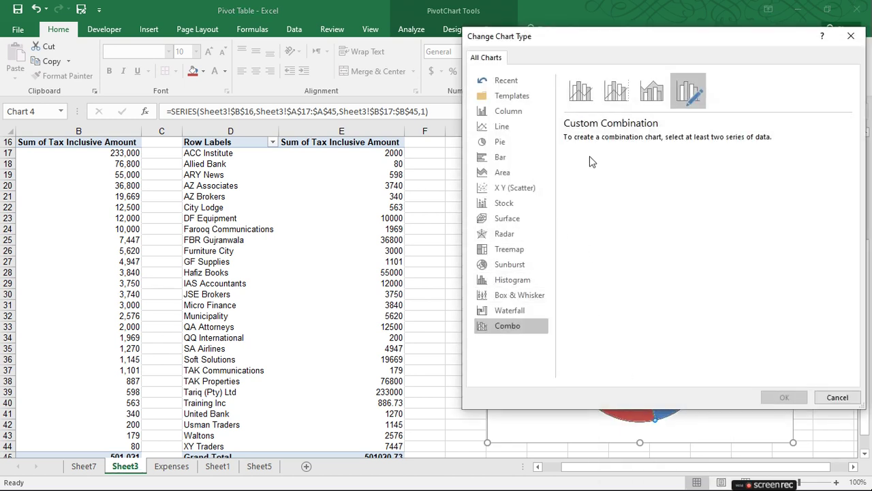
{"action": "left_click", "coordinate": [620, 101]}
{"action": "left_click", "coordinate": [501, 142]}
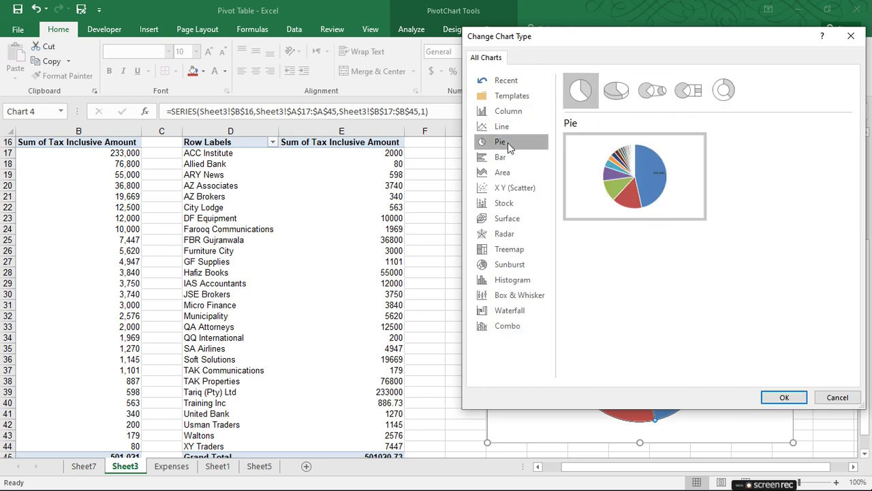
{"action": "left_click", "coordinate": [507, 157]}
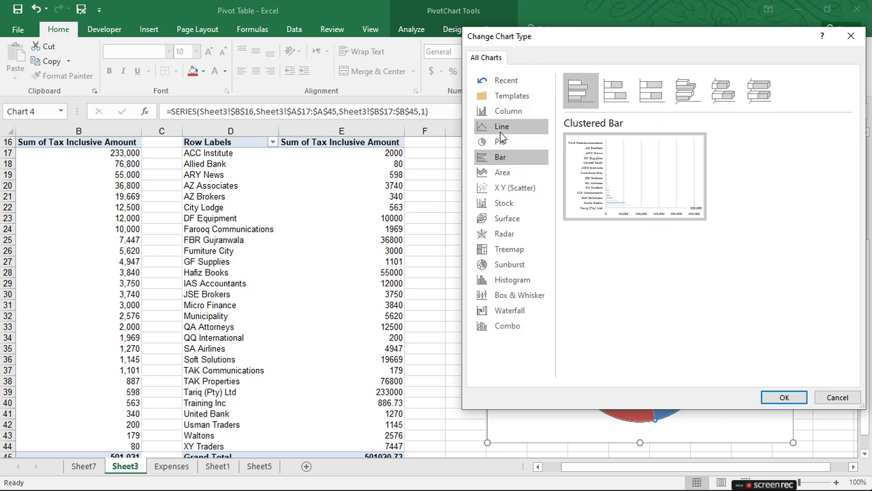
{"action": "left_click", "coordinate": [837, 398]}
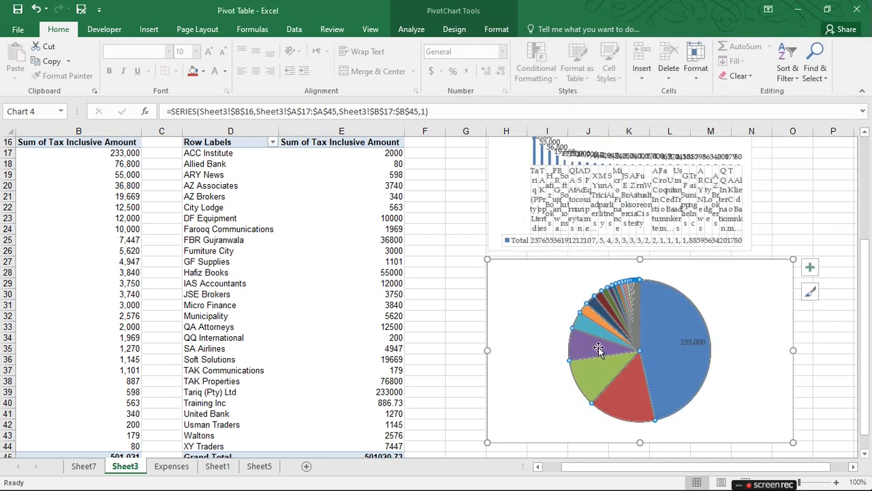
{"action": "left_click", "coordinate": [524, 283]}
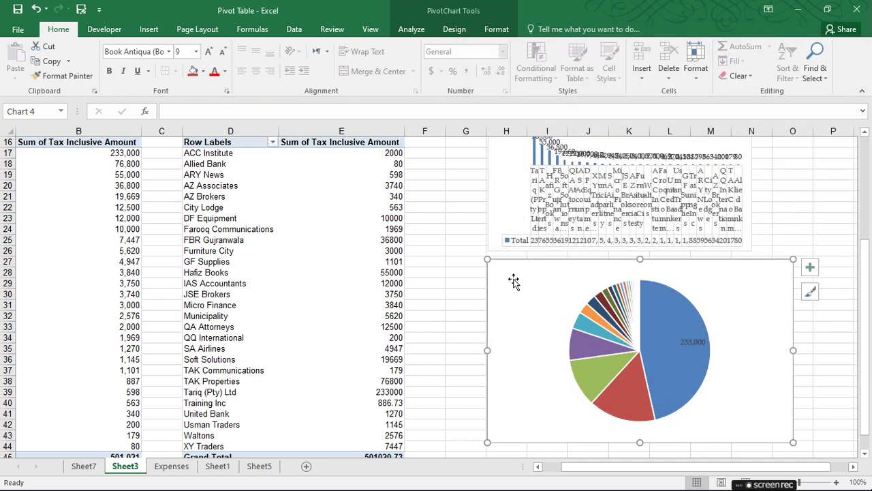
{"action": "left_click", "coordinate": [473, 283]}
Apply the third chart style, with dark percentage labels and a gray gradient background, to the pie PivotChart.
{"action": "left_click", "coordinate": [514, 306]}
{"action": "left_click", "coordinate": [808, 293]}
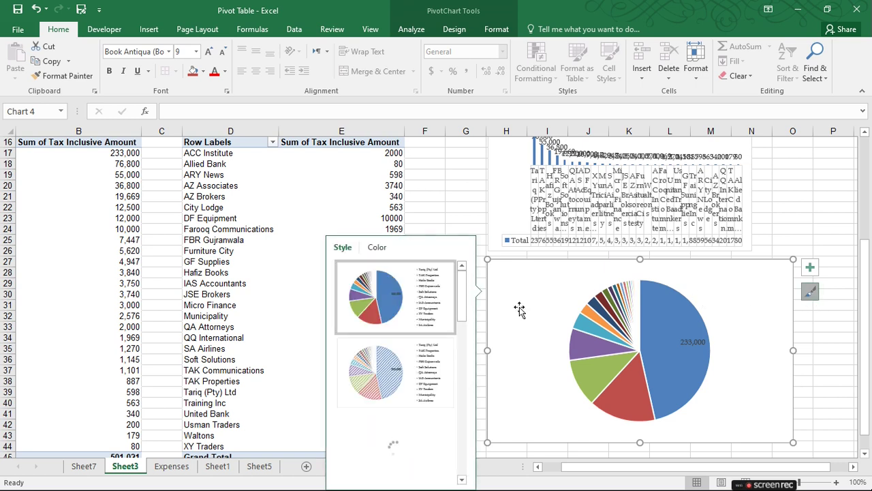
{"action": "left_click", "coordinate": [382, 456]}
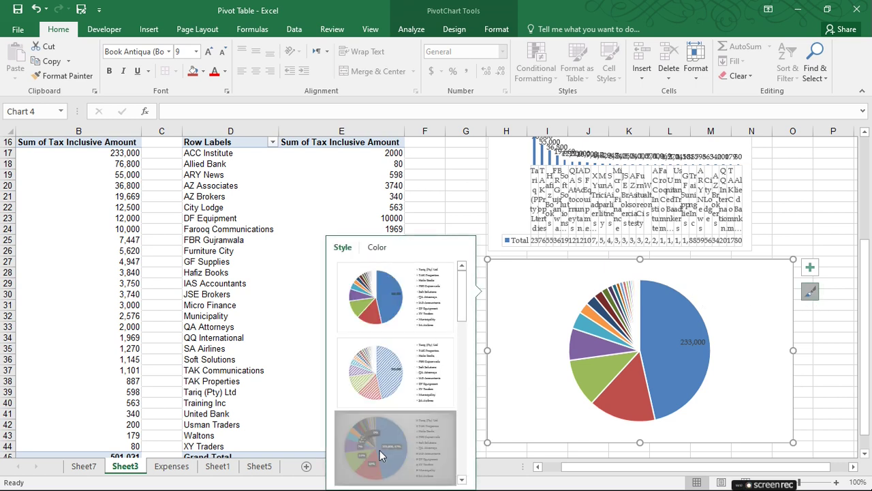
{"action": "left_click", "coordinate": [838, 325]}
Remove the legend from the restyled pie PivotChart.
{"action": "left_click", "coordinate": [742, 328]}
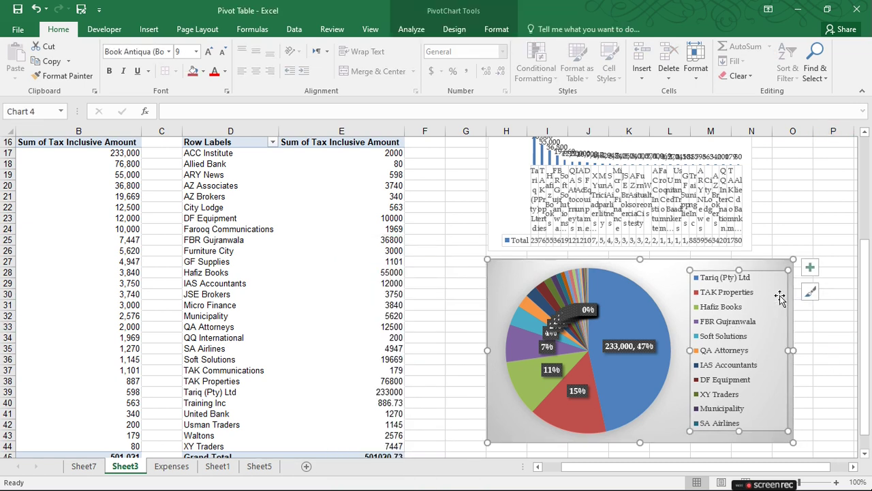
{"action": "left_click", "coordinate": [810, 267]}
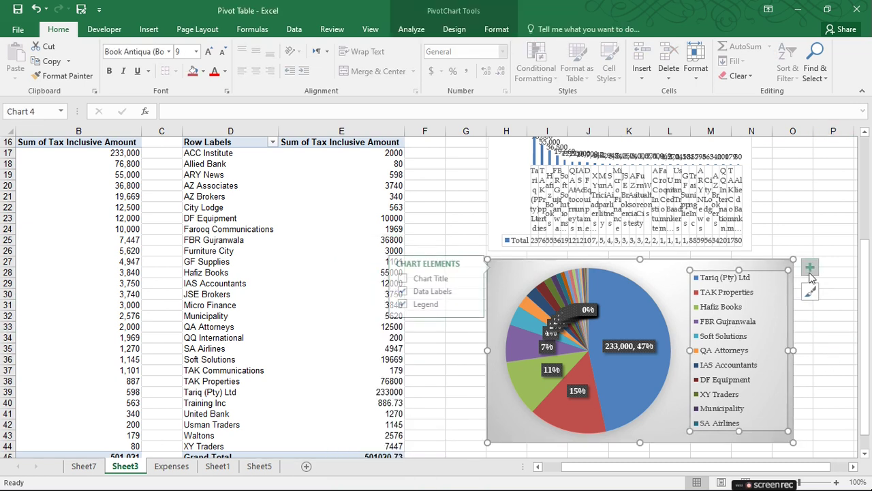
{"action": "left_click", "coordinate": [418, 304]}
{"action": "left_click", "coordinate": [826, 365]}
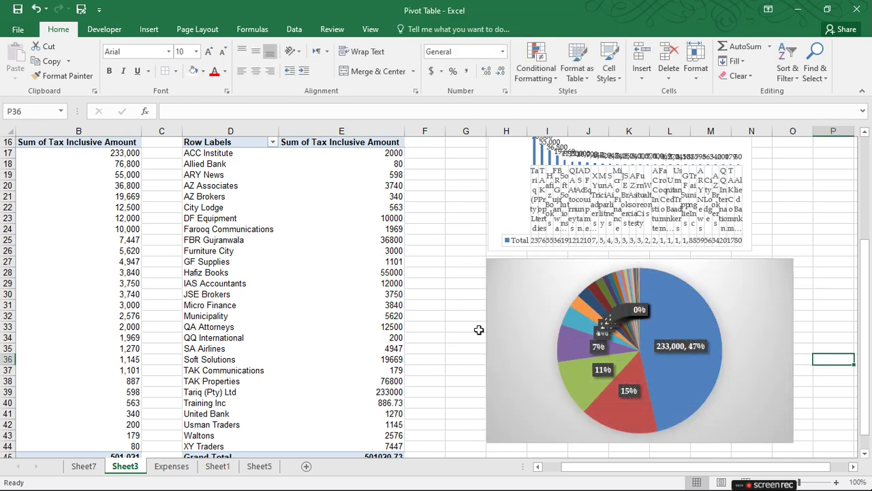
Filter the Supplier slicer to Hafiz Books and check both PivotCharts.
{"action": "scroll", "coordinate": [224, 249], "scroll_direction": "up", "scroll_amount": 3}
{"action": "scroll", "coordinate": [269, 257], "scroll_direction": "up", "scroll_amount": 1}
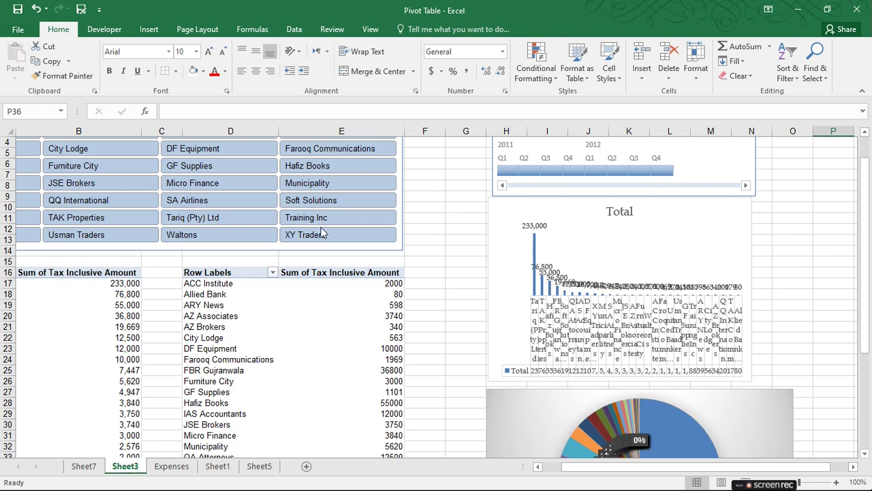
{"action": "left_click", "coordinate": [312, 165]}
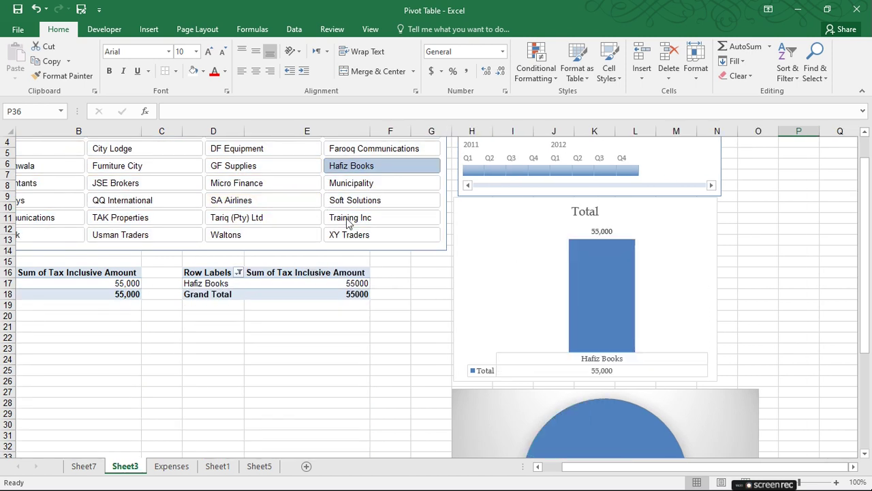
{"action": "scroll", "coordinate": [418, 300], "scroll_direction": "down", "scroll_amount": 2}
{"action": "scroll", "coordinate": [394, 289], "scroll_direction": "down", "scroll_amount": 2}
{"action": "scroll", "coordinate": [394, 289], "scroll_direction": "up", "scroll_amount": 3}
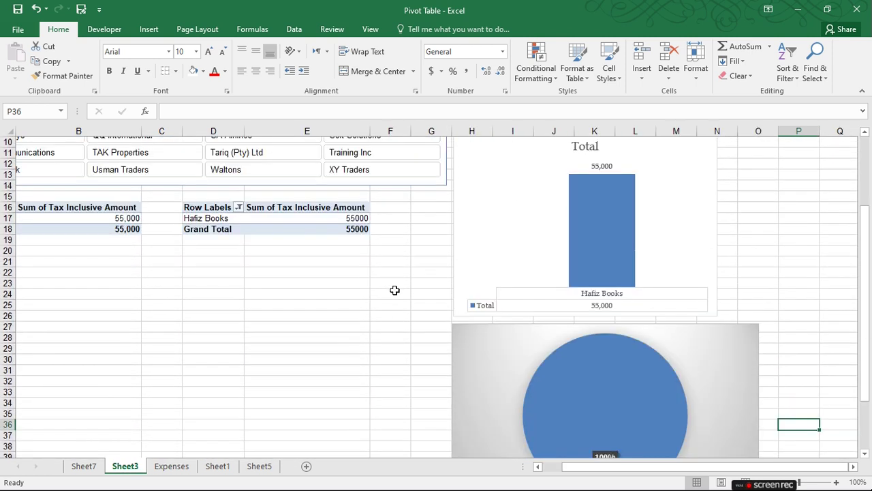
Add AZ Associates to the Supplier slicer selection and check the pie PivotChart.
{"action": "scroll", "coordinate": [324, 183], "scroll_direction": "up", "scroll_amount": 2}
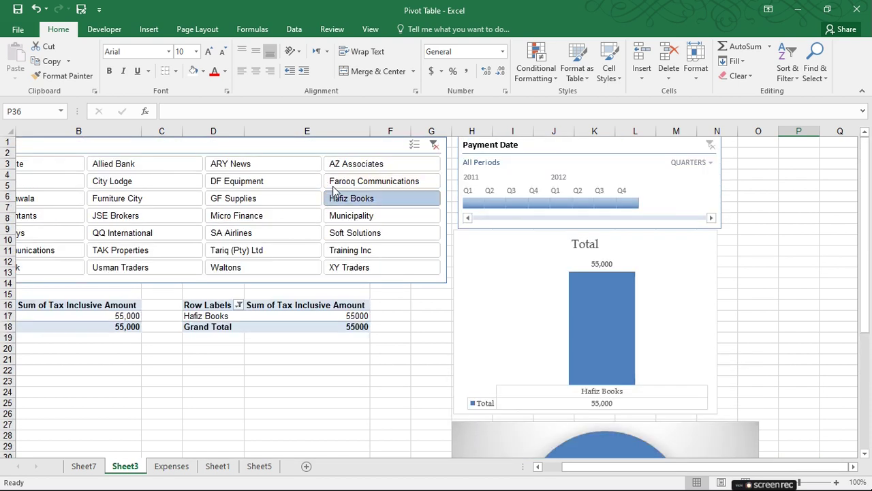
{"action": "left_click", "coordinate": [355, 164], "text": "ctrl"}
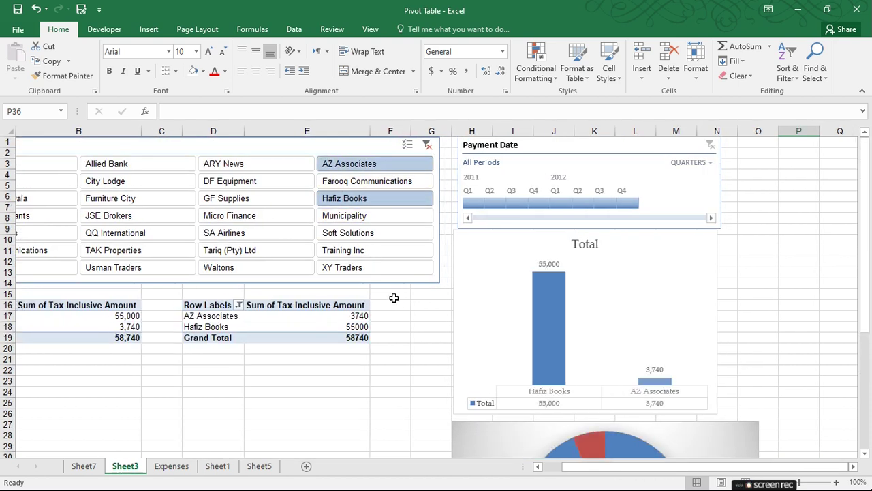
{"action": "scroll", "coordinate": [393, 243], "scroll_direction": "down", "scroll_amount": 3}
{"action": "scroll", "coordinate": [571, 404], "scroll_direction": "down", "scroll_amount": 1}
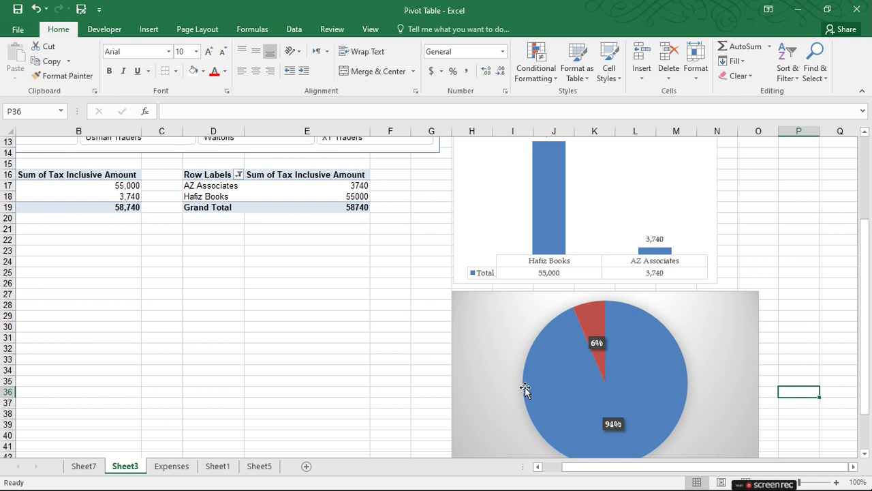
Widen the column PivotChart to the right edge of column N.
{"action": "scroll", "coordinate": [433, 351], "scroll_direction": "up", "scroll_amount": 4}
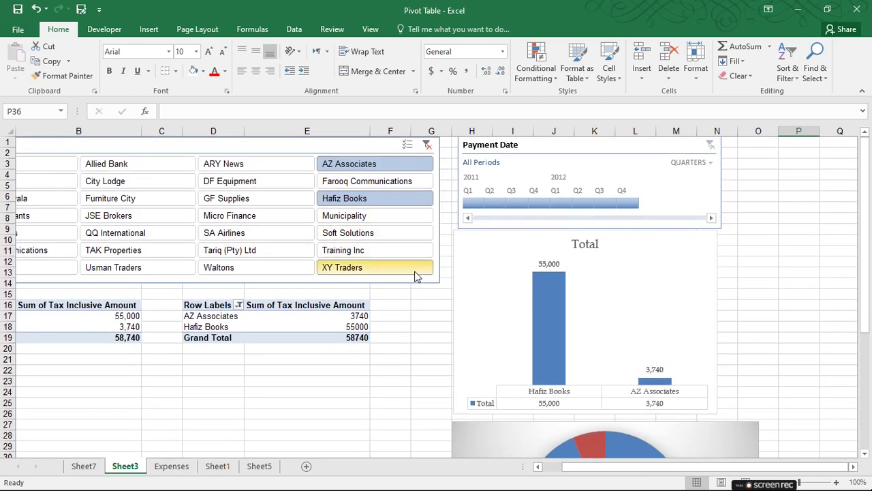
{"action": "left_click", "coordinate": [703, 289]}
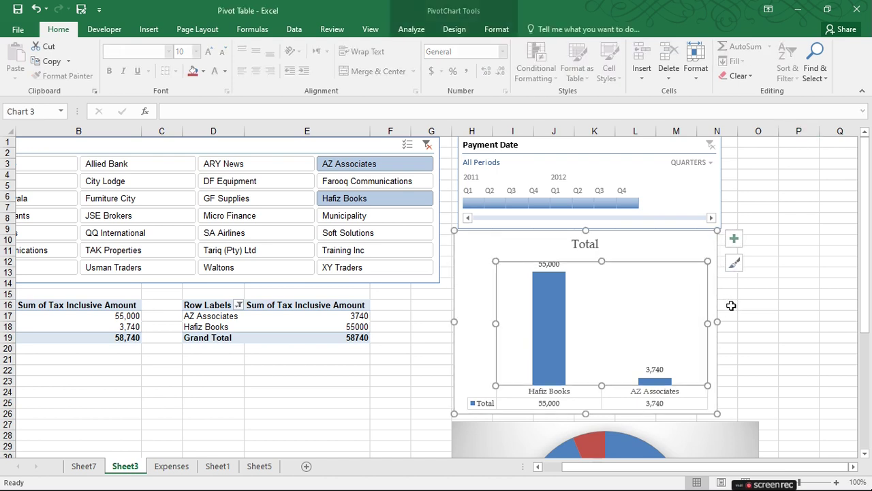
{"action": "left_click_drag", "start_coordinate": [717, 321], "coordinate": [737, 321]}
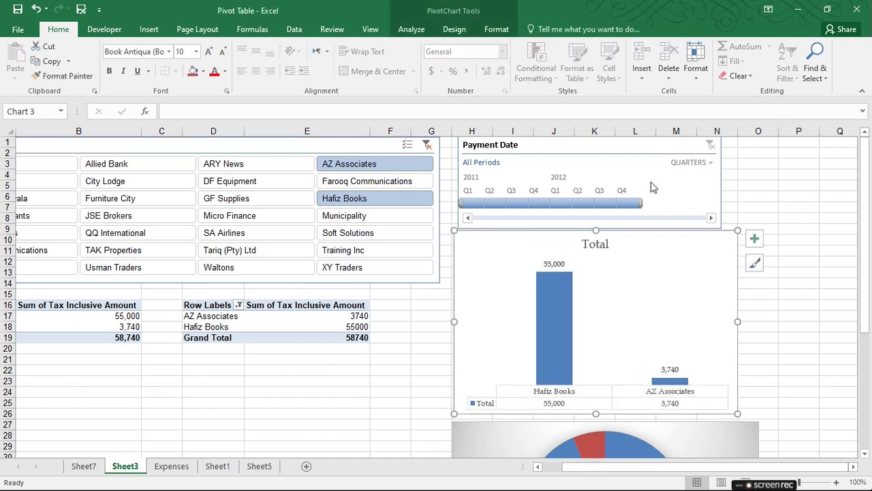
Widen the Payment Date timeline to match the width of the column PivotChart.
{"action": "left_click", "coordinate": [717, 187]}
{"action": "left_click_drag", "start_coordinate": [721, 179], "coordinate": [740, 181]}
{"action": "left_click", "coordinate": [759, 271]}
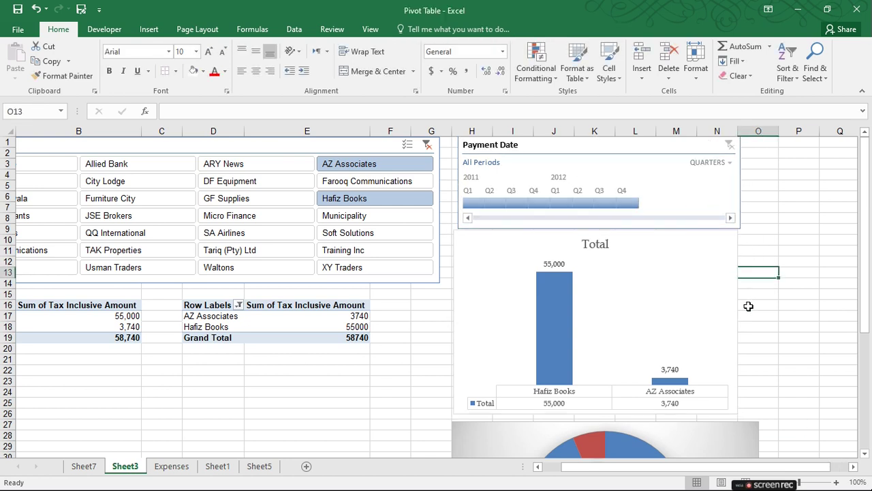